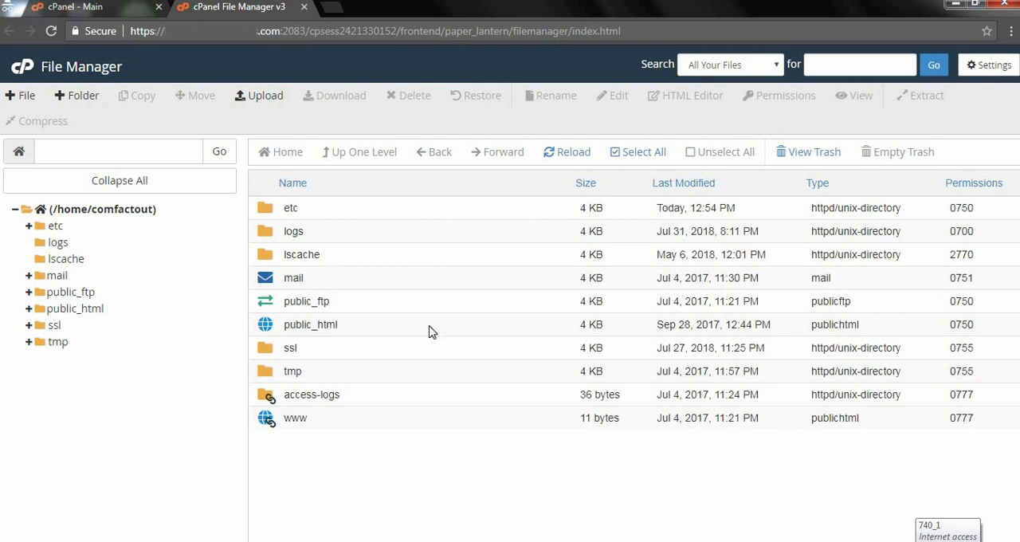
Go back to the cPanel home page and open the WordPress installation form in the Softaculous Apps Installer
{"action": "left_click", "coordinate": [94, 10]}
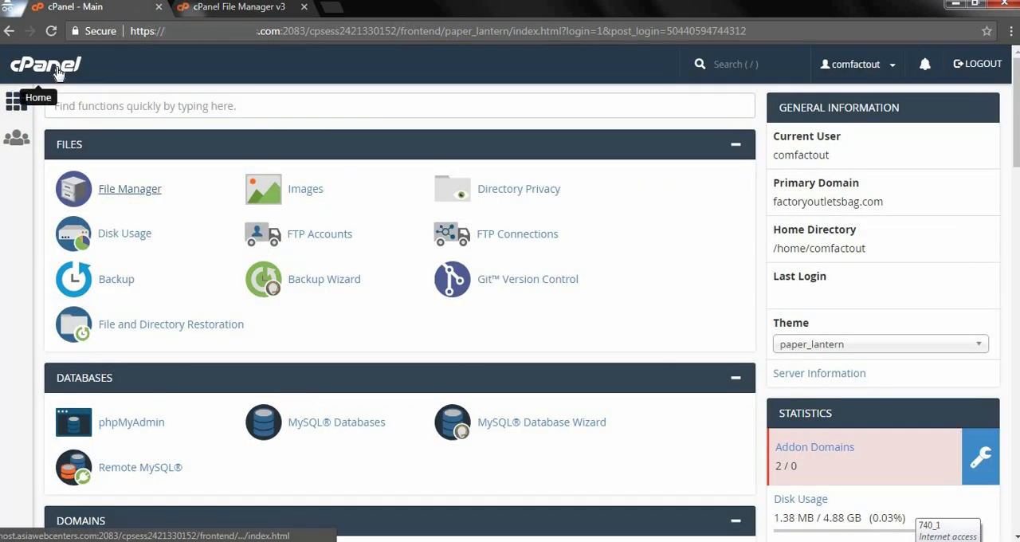
{"action": "scroll", "coordinate": [240, 155], "scroll_direction": "down", "scroll_amount": 15}
{"action": "scroll", "coordinate": [243, 165], "scroll_direction": "down", "scroll_amount": 5}
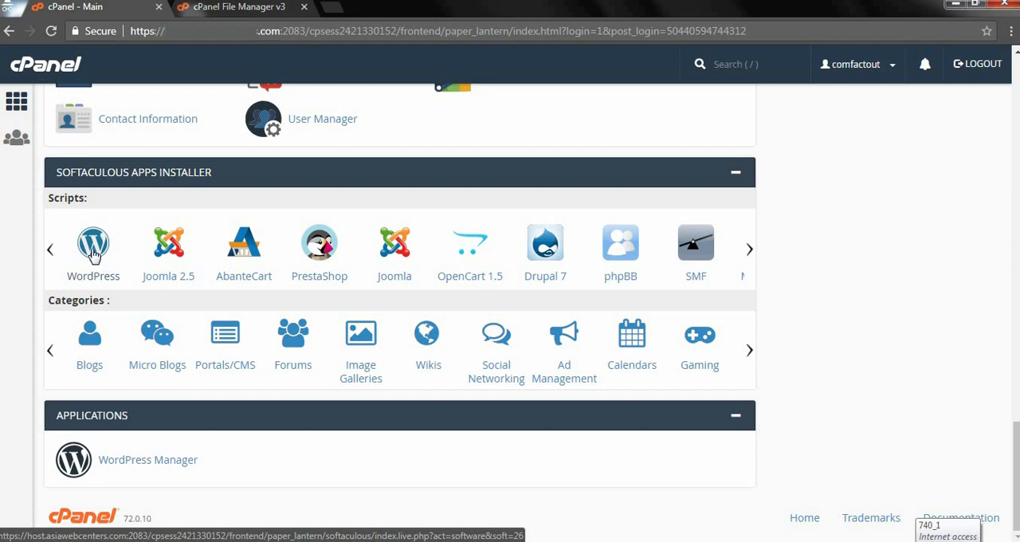
{"action": "left_click", "coordinate": [96, 251]}
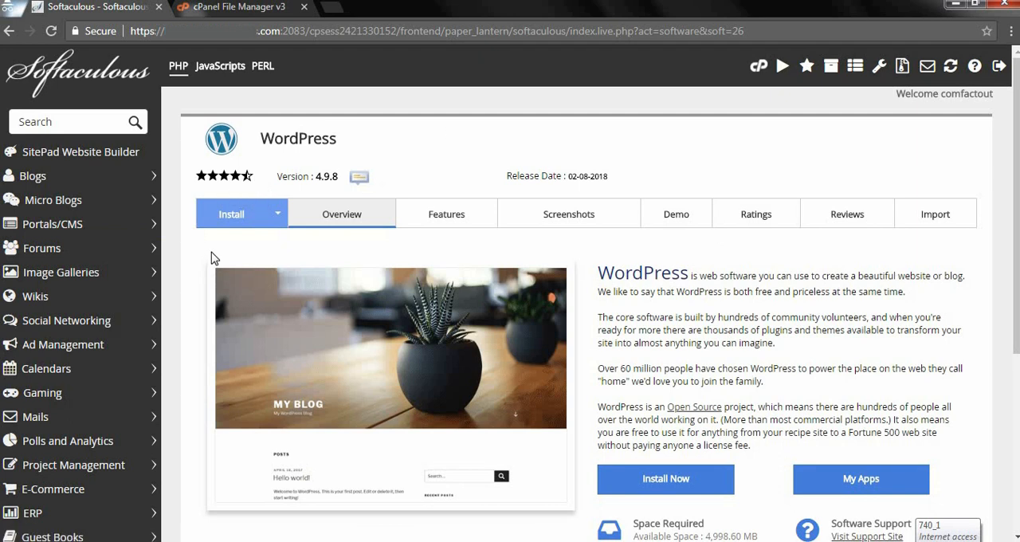
{"action": "left_click", "coordinate": [235, 218]}
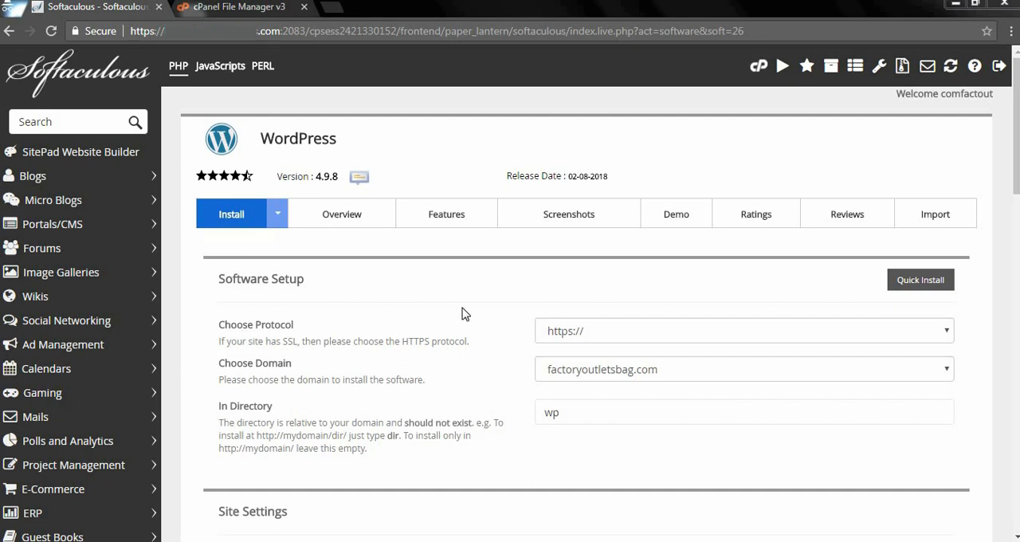
{"action": "scroll", "coordinate": [388, 266], "scroll_direction": "down", "scroll_amount": 1}
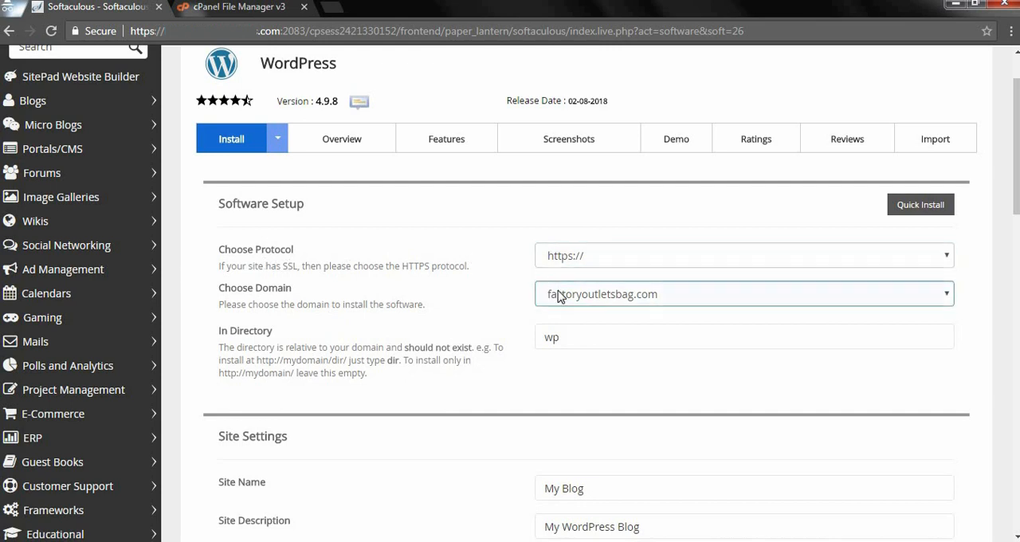
{"action": "left_click", "coordinate": [594, 257]}
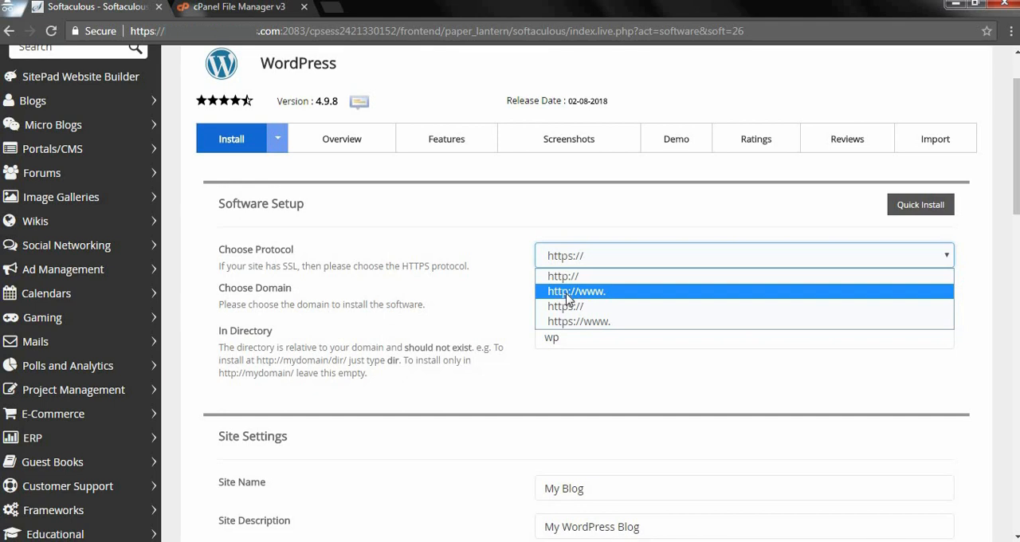
{"action": "left_click", "coordinate": [587, 292]}
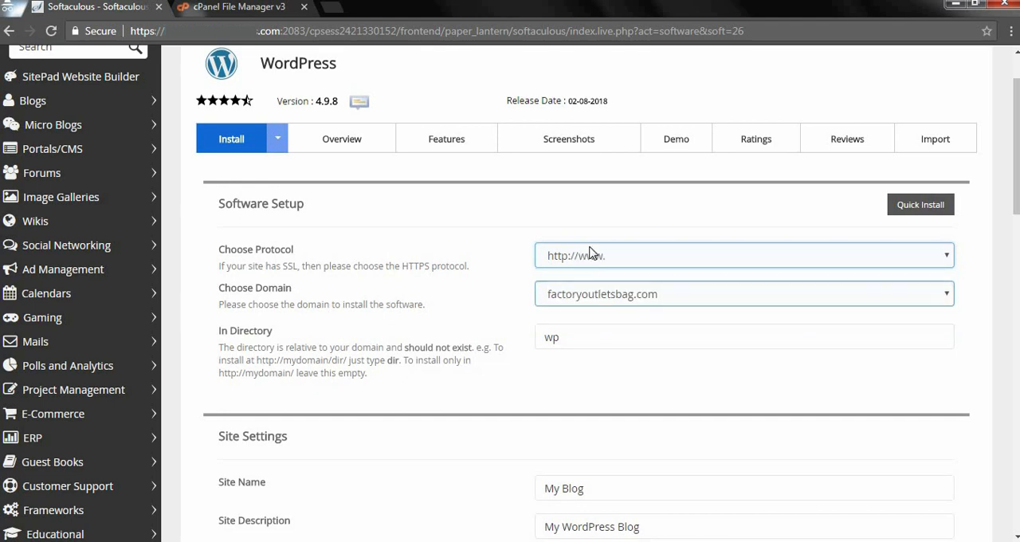
{"action": "left_click", "coordinate": [588, 294]}
{"action": "left_click", "coordinate": [555, 307]}
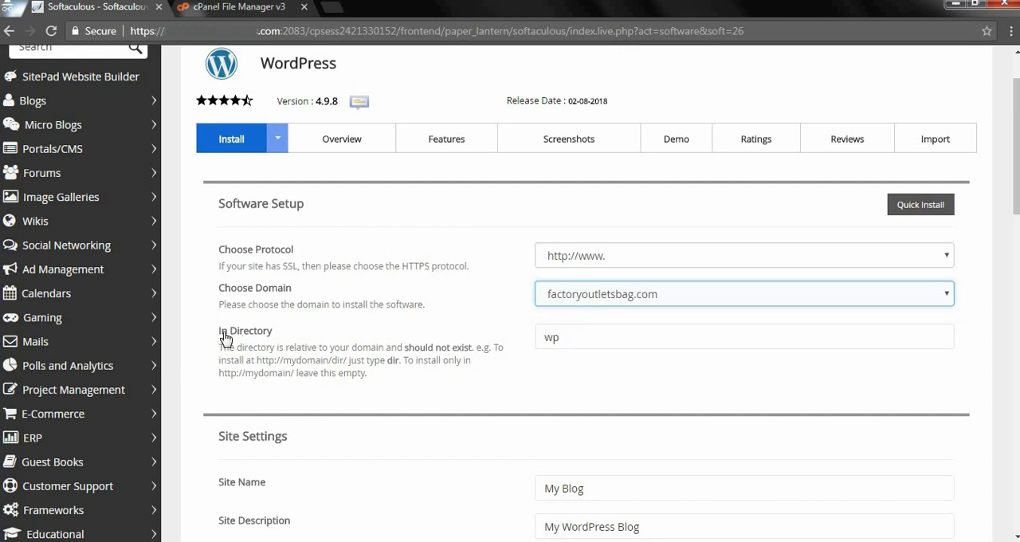
Clear the installation directory so that WordPress installs in the domain root
{"action": "left_click_drag", "start_coordinate": [221, 331], "coordinate": [272, 333]}
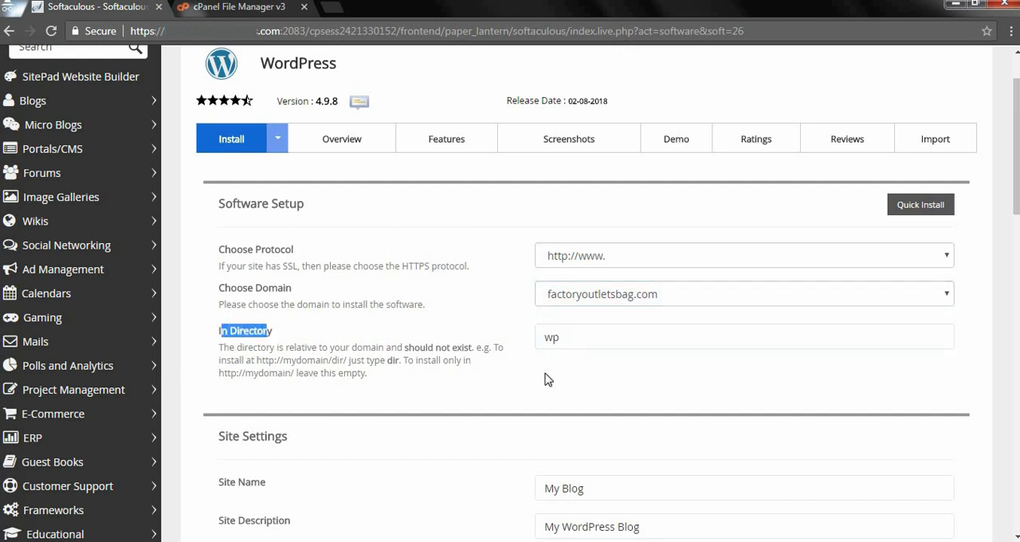
{"action": "left_click_drag", "start_coordinate": [338, 359], "coordinate": [351, 363]}
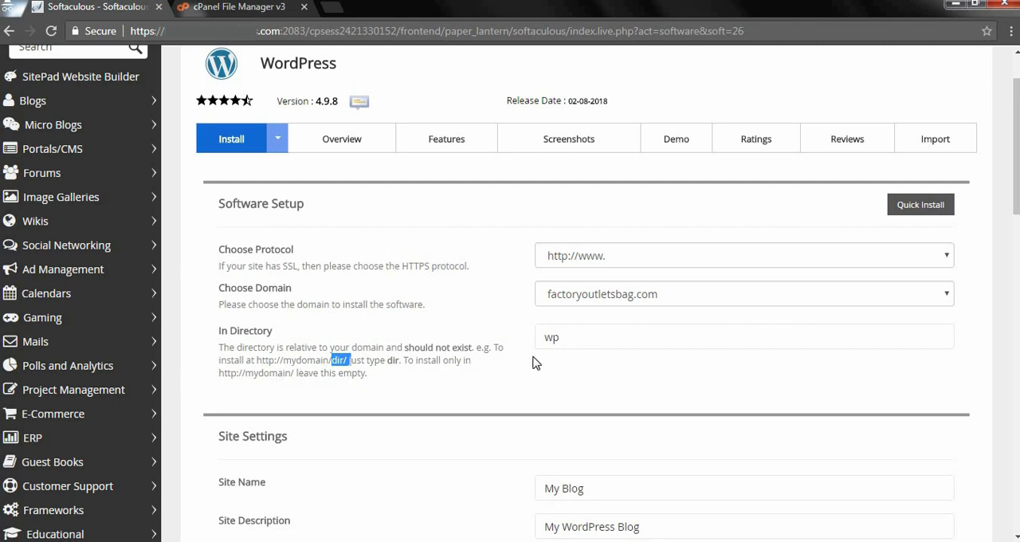
{"action": "double_click", "coordinate": [571, 342]}
{"action": "key", "text": "BackSpace"}
{"action": "left_click", "coordinate": [564, 367]}
Set the site name to My Blog 123 in the site settings
{"action": "scroll", "coordinate": [494, 271], "scroll_direction": "down", "scroll_amount": 4}
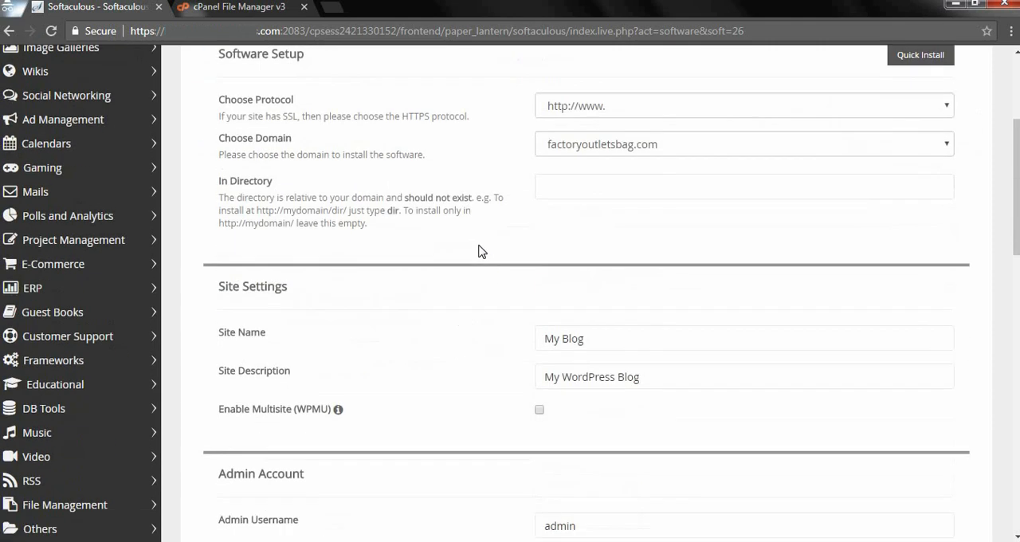
{"action": "left_click", "coordinate": [239, 189]}
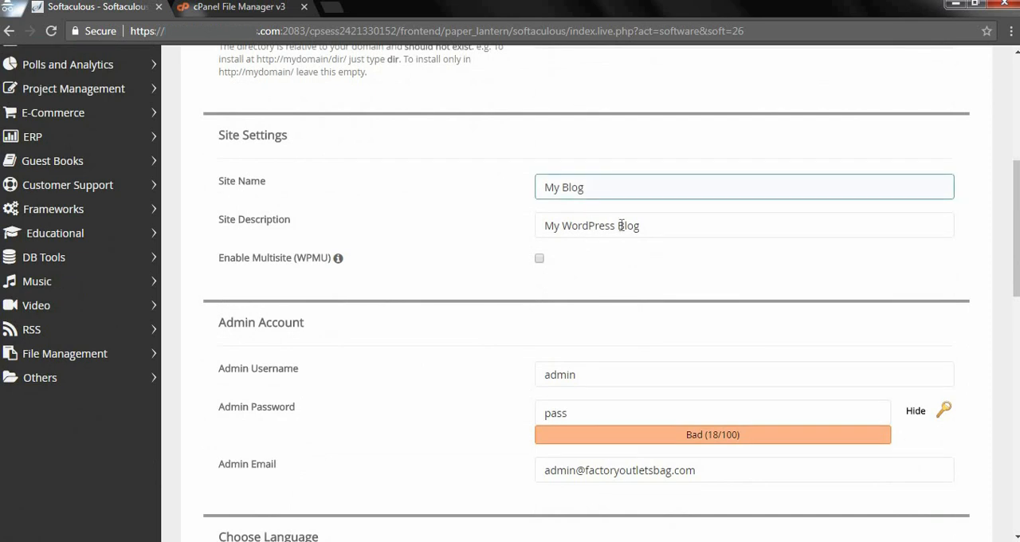
{"action": "left_click", "coordinate": [574, 189]}
{"action": "left_click_drag", "start_coordinate": [599, 188], "coordinate": [342, 204]}
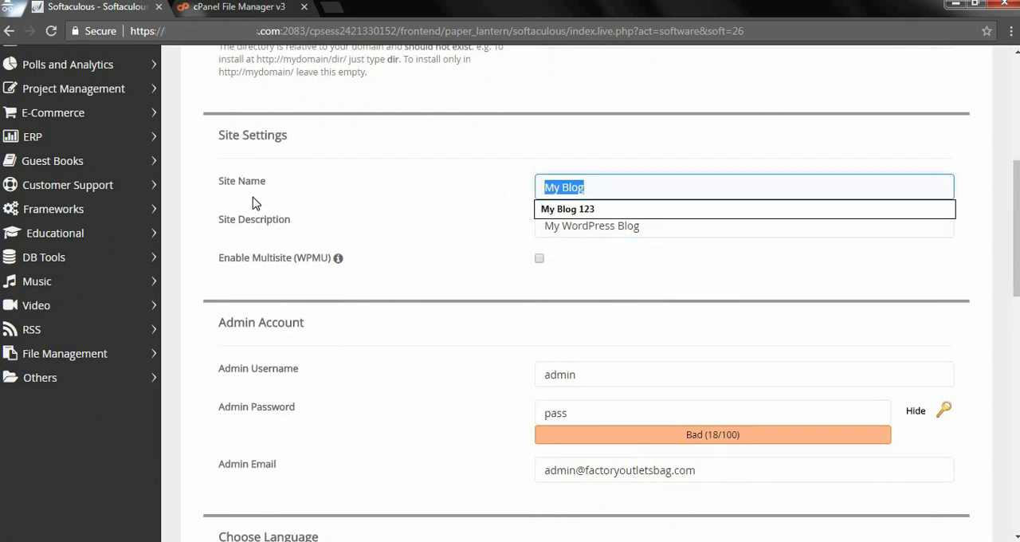
{"action": "left_click", "coordinate": [593, 209]}
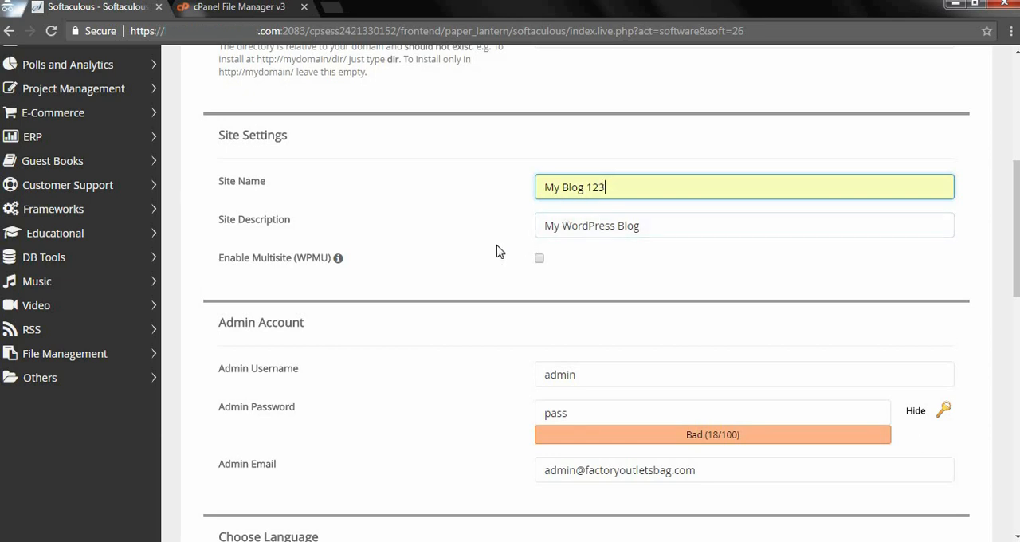
Replace the admin username with Factory Outlets Bag
{"action": "scroll", "coordinate": [322, 268], "scroll_direction": "down", "scroll_amount": 1}
{"action": "scroll", "coordinate": [323, 239], "scroll_direction": "down", "scroll_amount": 2}
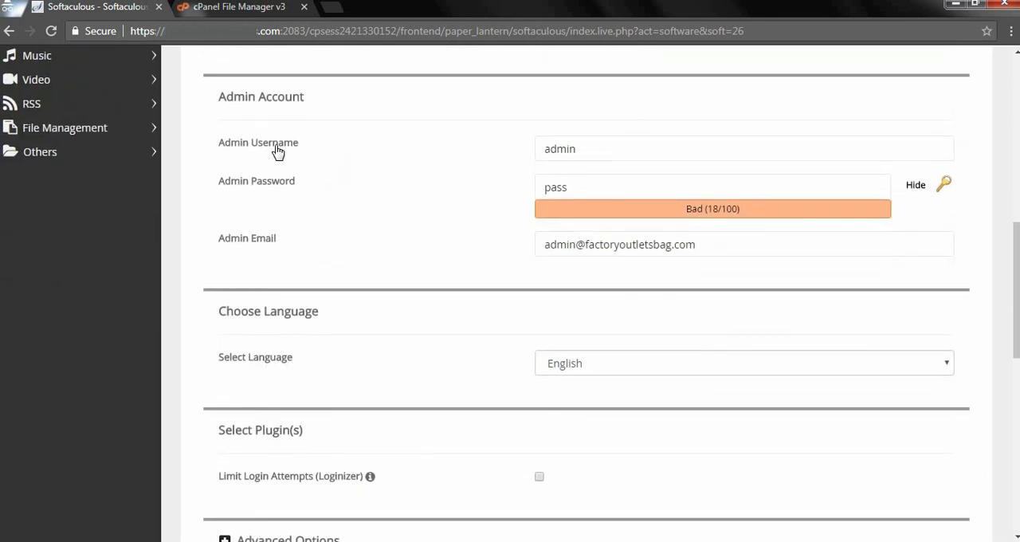
{"action": "left_click", "coordinate": [574, 155]}
{"action": "left_click_drag", "start_coordinate": [582, 152], "coordinate": [512, 152]}
{"action": "left_click", "coordinate": [596, 155]}
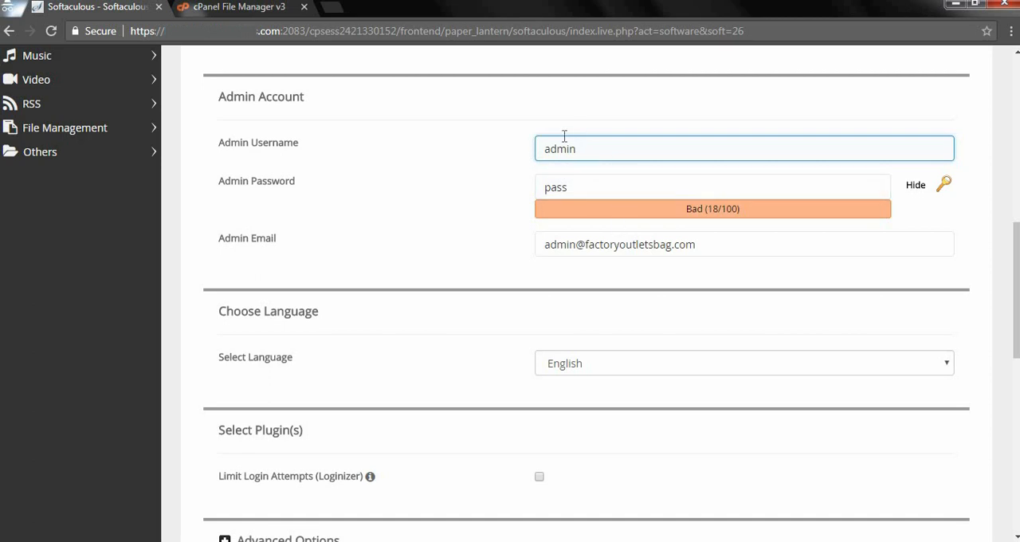
{"action": "double_click", "coordinate": [618, 244]}
{"action": "key", "text": "ctrl+c"}
{"action": "left_click_drag", "start_coordinate": [603, 158], "coordinate": [532, 160]}
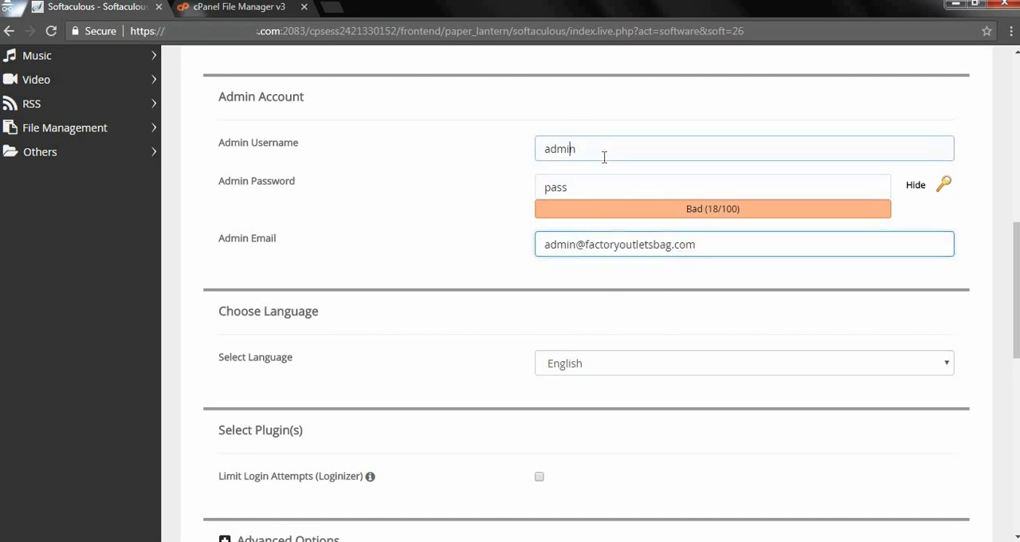
{"action": "key", "text": "ctrl+v"}
{"action": "key", "text": "Delete"}
{"action": "type", "text": "F"}
{"action": "left_click", "coordinate": [583, 149]}
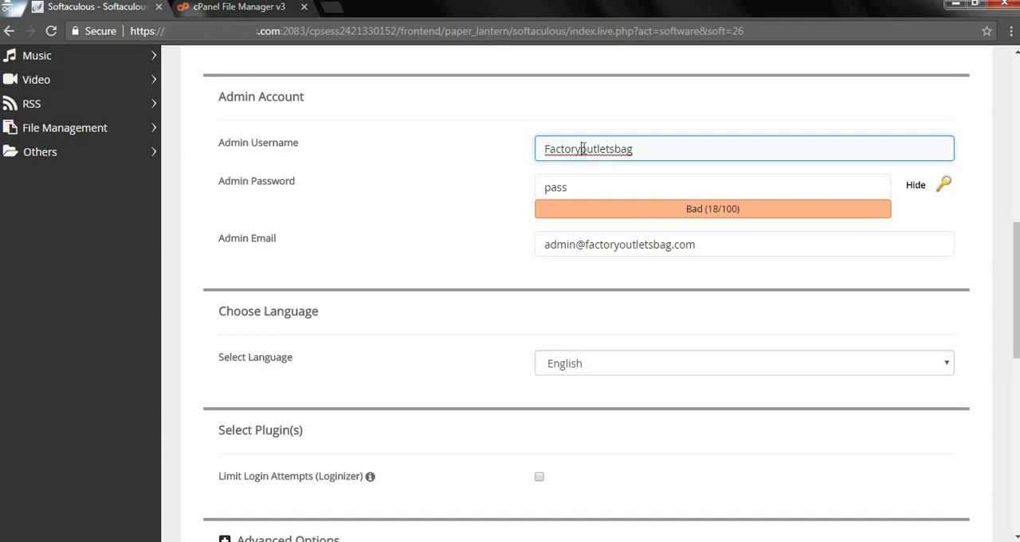
{"action": "key", "text": "Delete"}
{"action": "type", "text": "O"}
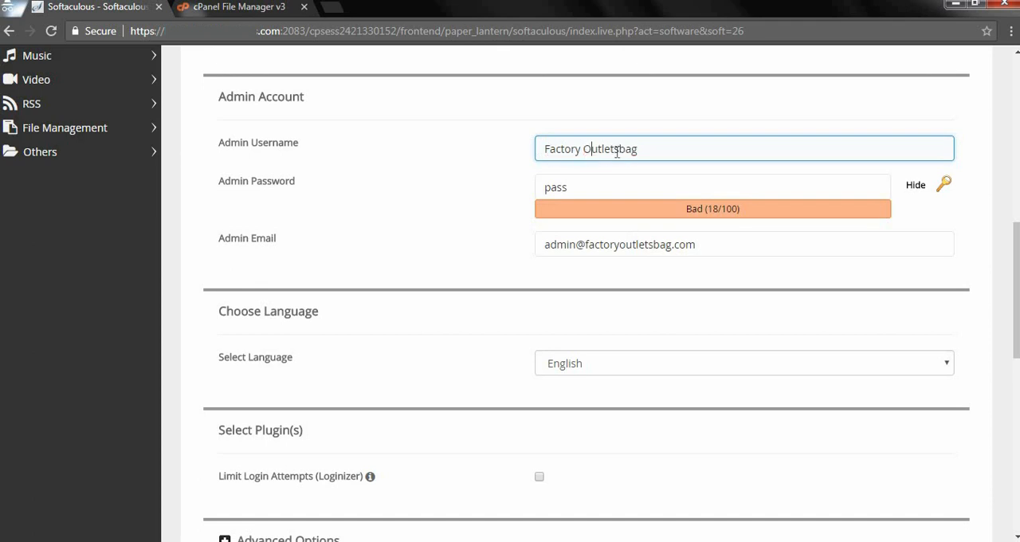
{"action": "double_click", "coordinate": [620, 150]}
{"action": "left_click", "coordinate": [620, 150]}
{"action": "key", "text": "Delete"}
{"action": "type", "text": "B"}
Enter a new, strong admin password for the WordPress account
{"action": "double_click", "coordinate": [629, 187]}
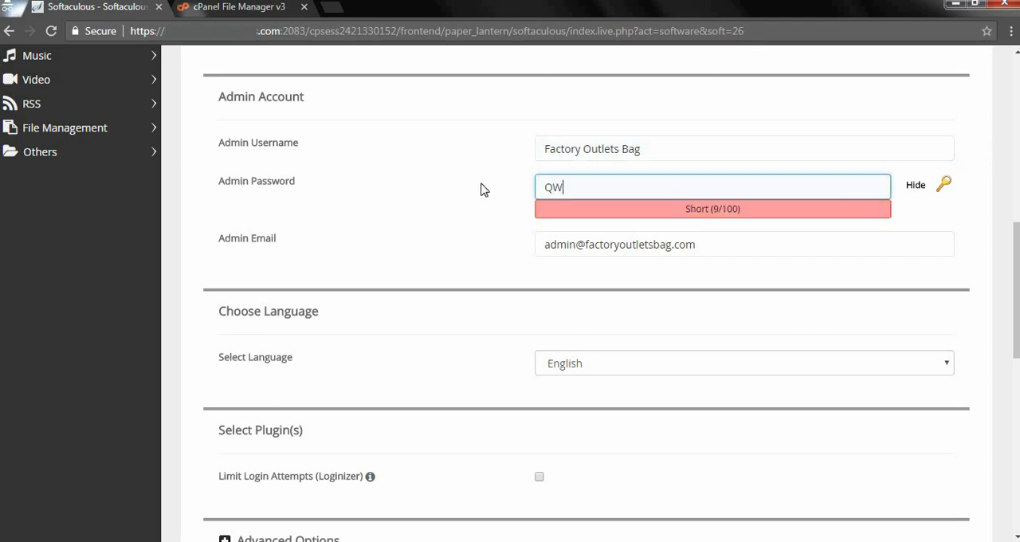
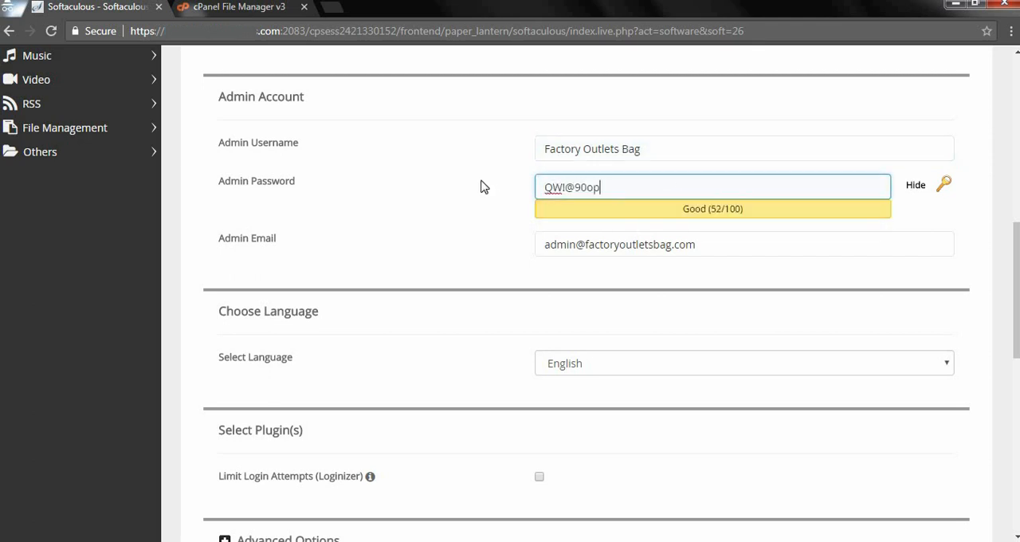
Examine the admin email address and its domain part in the admin account settings
{"action": "left_click", "coordinate": [597, 244]}
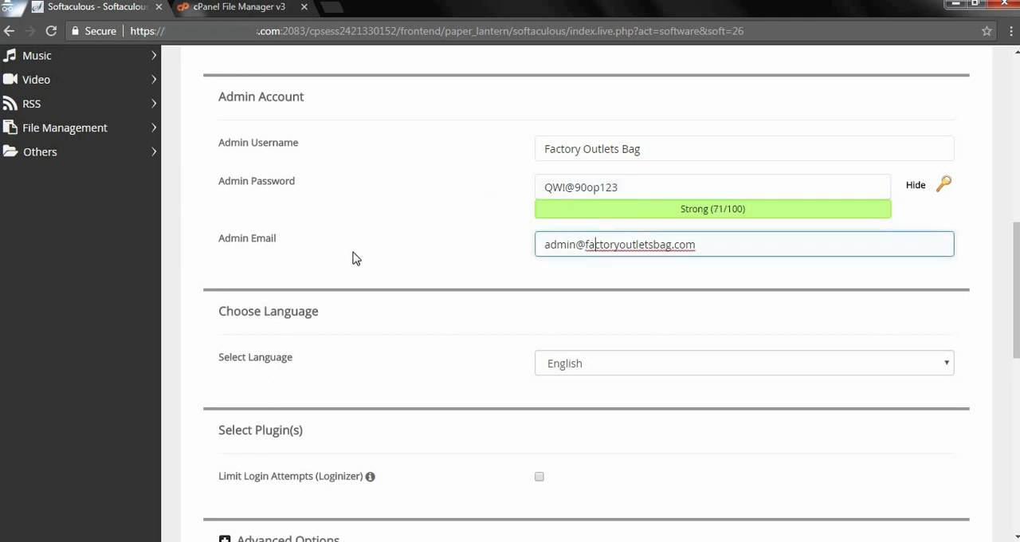
{"action": "left_click_drag", "start_coordinate": [561, 248], "coordinate": [679, 246]}
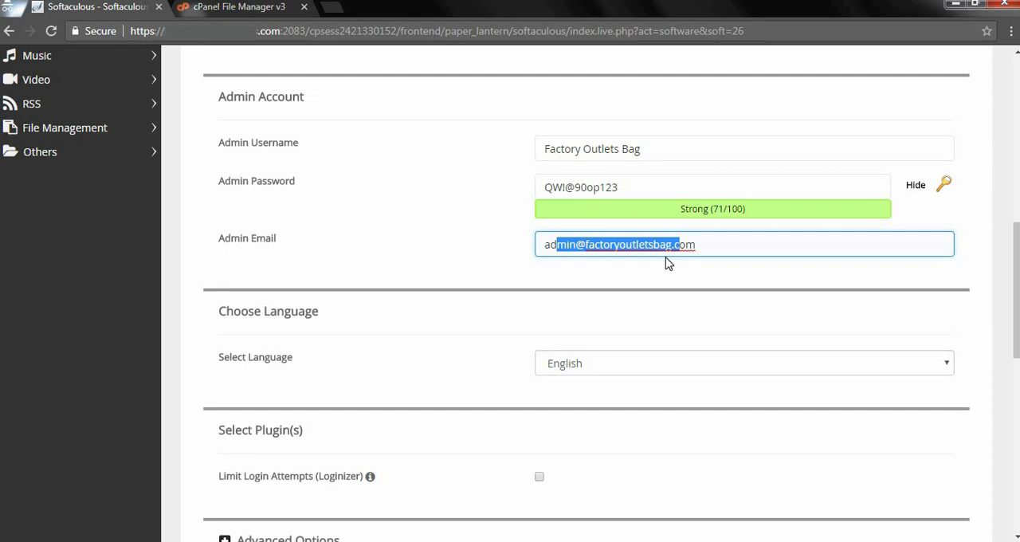
{"action": "left_click", "coordinate": [565, 254]}
{"action": "mouse_move", "coordinate": [565, 254]}
{"action": "left_mouse_down"}
{"action": "mouse_move", "coordinate": [649, 252]}
{"action": "mouse_move", "coordinate": [585, 254]}
{"action": "left_mouse_up"}
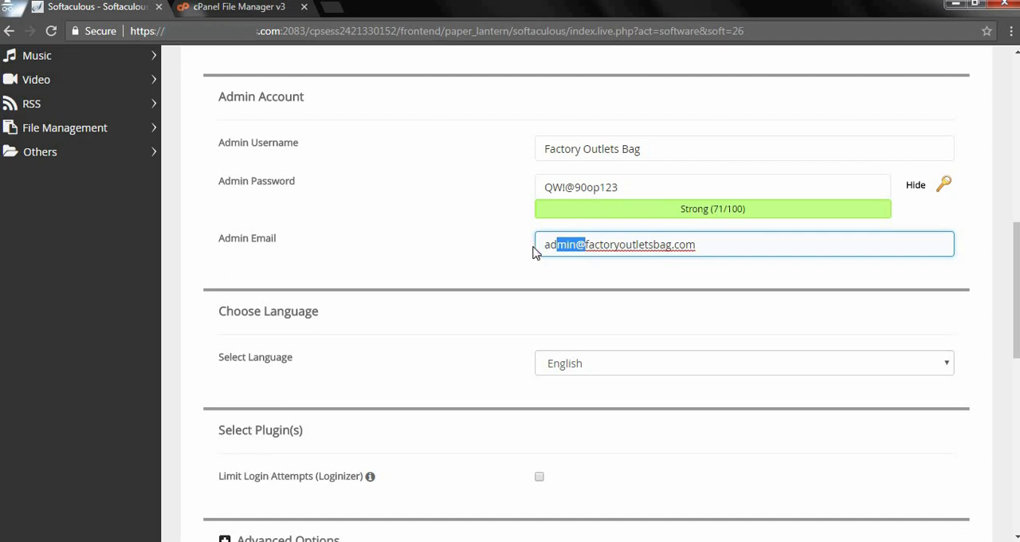
{"action": "left_click", "coordinate": [583, 249]}
{"action": "left_click_drag", "start_coordinate": [611, 247], "coordinate": [565, 247]}
{"action": "left_click", "coordinate": [545, 250]}
{"action": "triple_click", "coordinate": [634, 251]}
{"action": "left_click", "coordinate": [483, 175]}
Submit the completed form to start the WordPress installation
{"action": "scroll", "coordinate": [487, 177], "scroll_direction": "down", "scroll_amount": 1}
{"action": "scroll", "coordinate": [485, 176], "scroll_direction": "down", "scroll_amount": 6}
{"action": "left_click", "coordinate": [603, 368]}
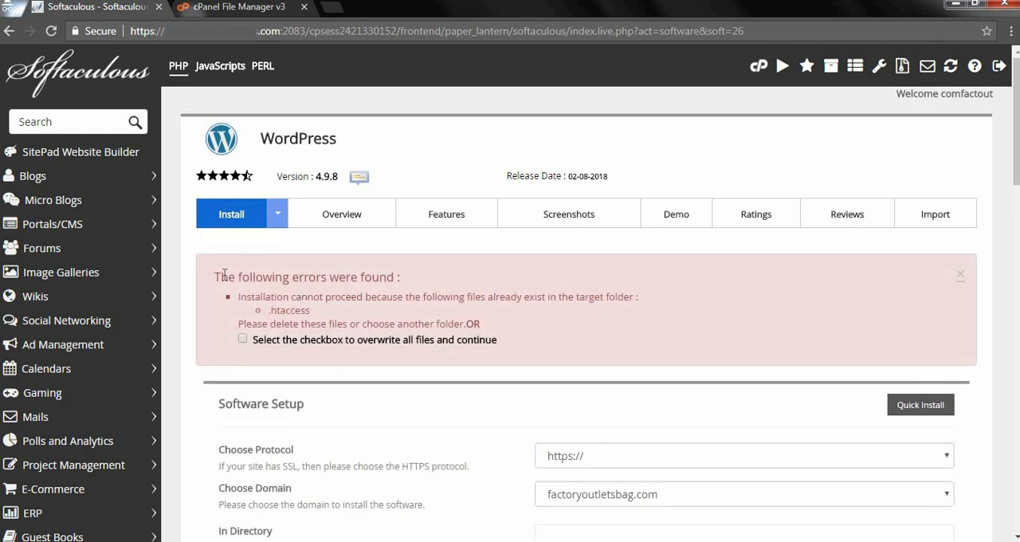
{"action": "left_click_drag", "start_coordinate": [247, 296], "coordinate": [297, 317]}
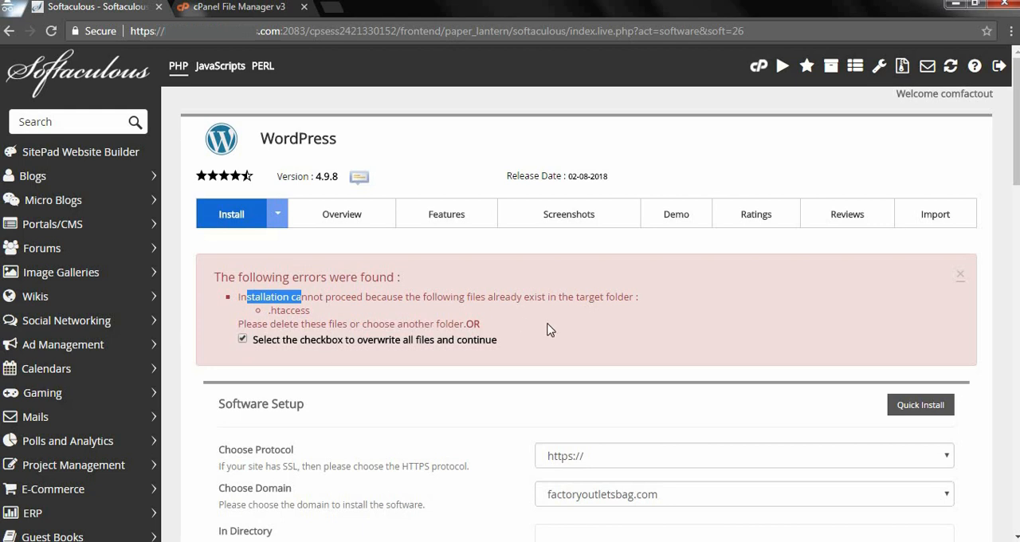
{"action": "scroll", "coordinate": [526, 285], "scroll_direction": "down", "scroll_amount": 2}
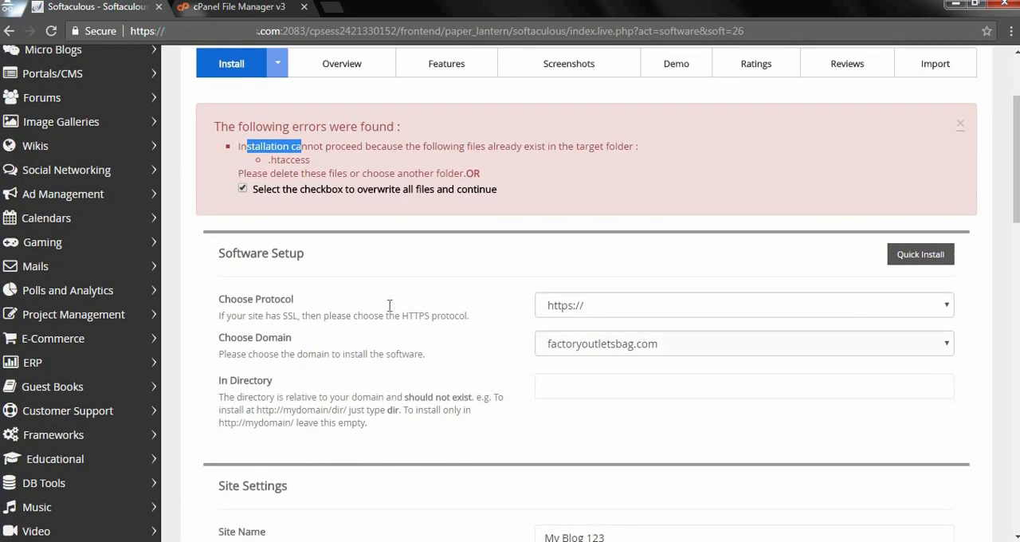
{"action": "left_click_drag", "start_coordinate": [258, 315], "coordinate": [418, 316]}
{"action": "left_click", "coordinate": [561, 316]}
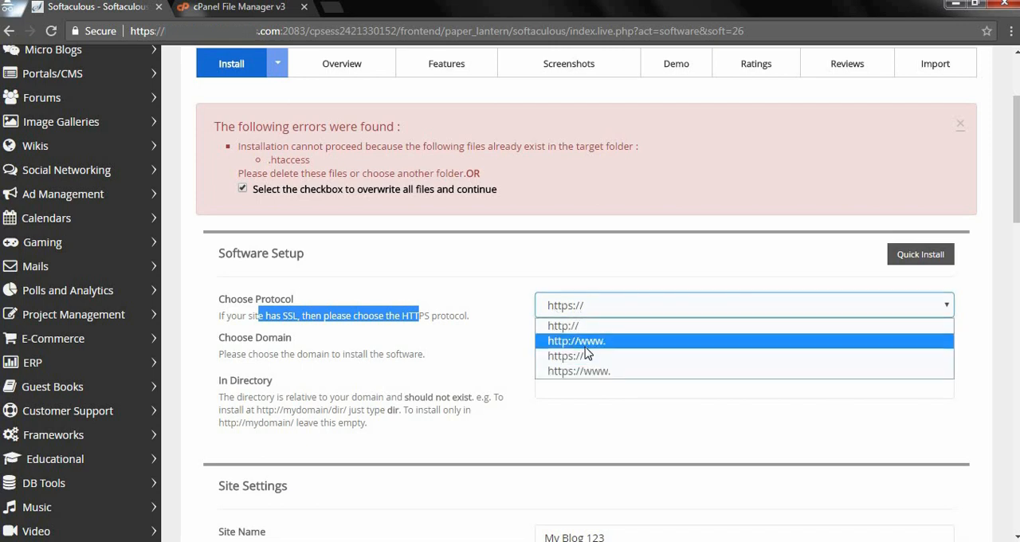
{"action": "left_click", "coordinate": [587, 352]}
{"action": "left_click", "coordinate": [547, 285]}
Run the WordPress installation again with the corrected settings, without selecting a theme
{"action": "scroll", "coordinate": [546, 283], "scroll_direction": "down", "scroll_amount": 4}
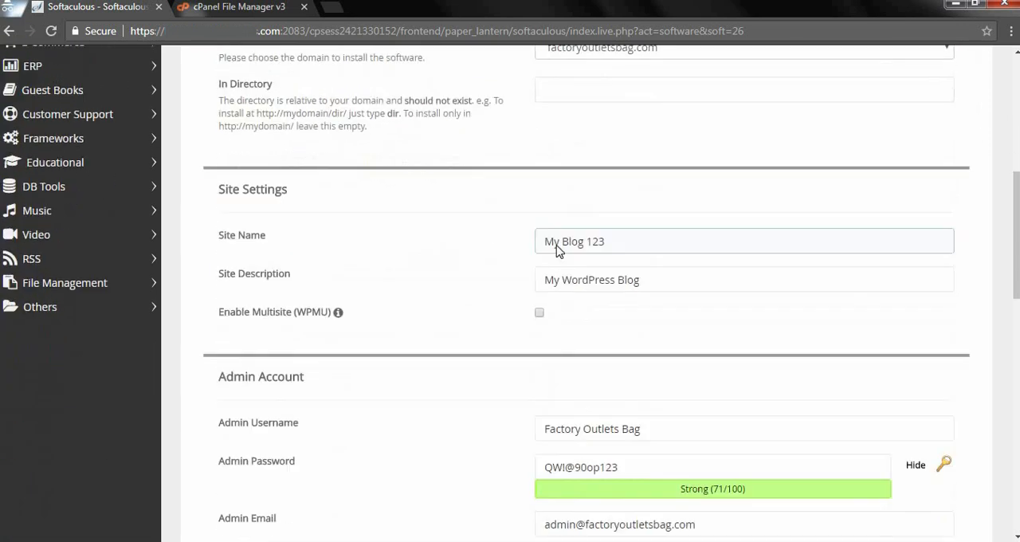
{"action": "scroll", "coordinate": [537, 193], "scroll_direction": "down", "scroll_amount": 4}
{"action": "scroll", "coordinate": [537, 221], "scroll_direction": "down", "scroll_amount": 4}
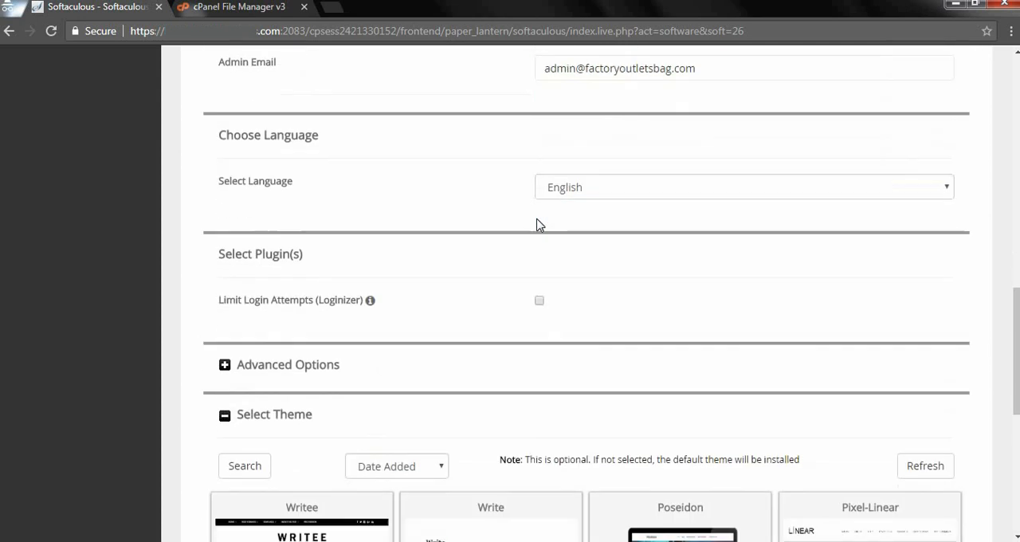
{"action": "scroll", "coordinate": [539, 225], "scroll_direction": "down", "scroll_amount": 3}
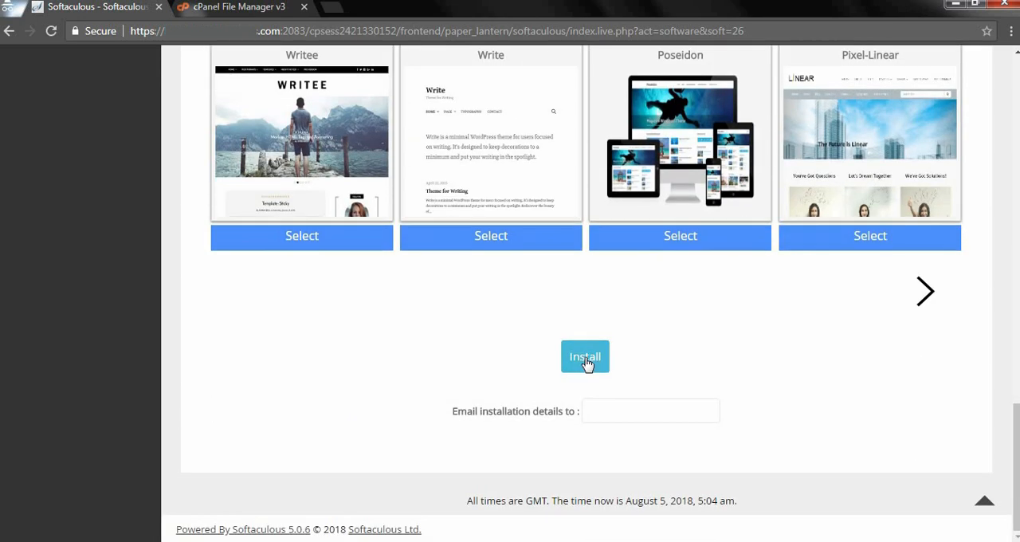
{"action": "scroll", "coordinate": [587, 360], "scroll_direction": "up", "scroll_amount": 7}
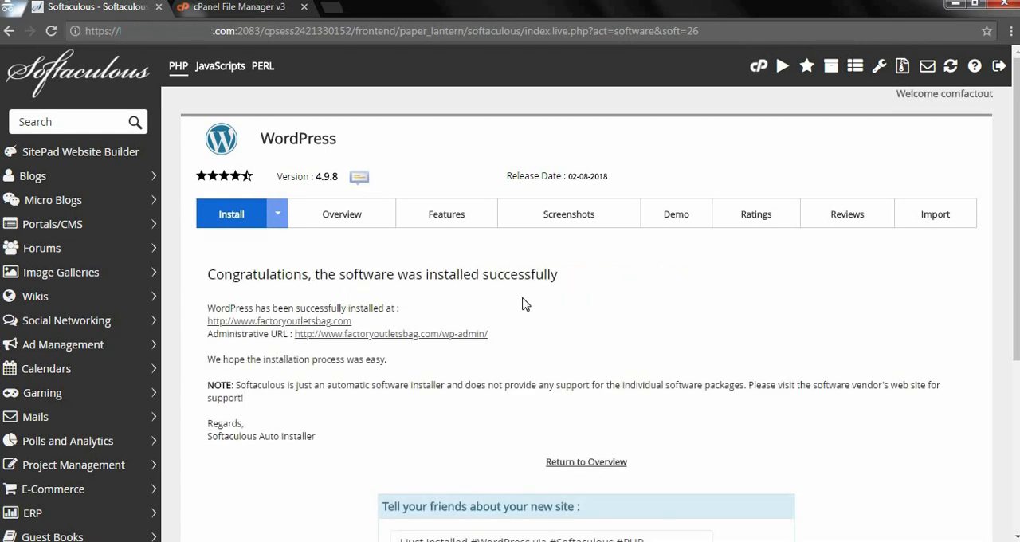
{"action": "scroll", "coordinate": [376, 210], "scroll_direction": "down", "scroll_amount": 1}
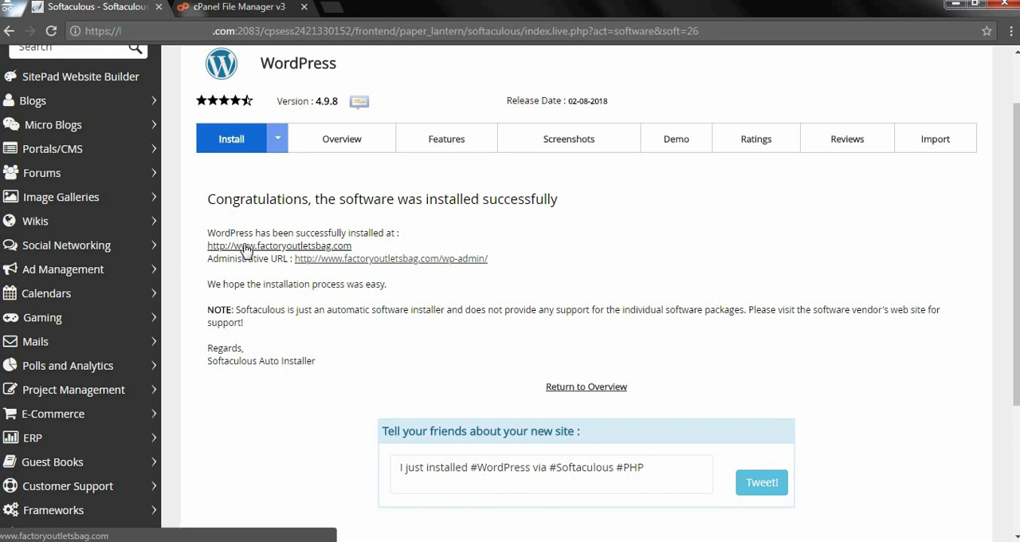
{"action": "right_click", "coordinate": [260, 252]}
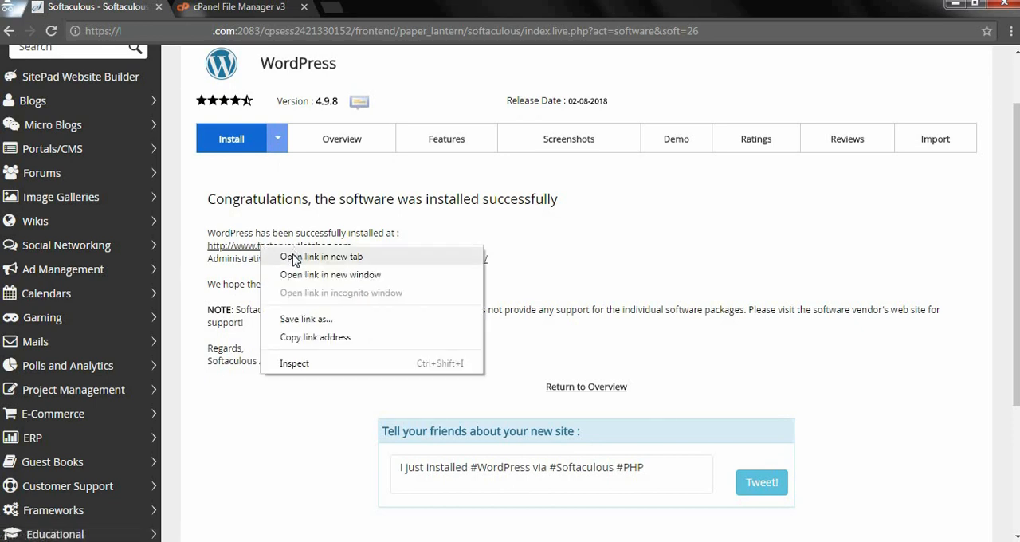
{"action": "left_click", "coordinate": [303, 256]}
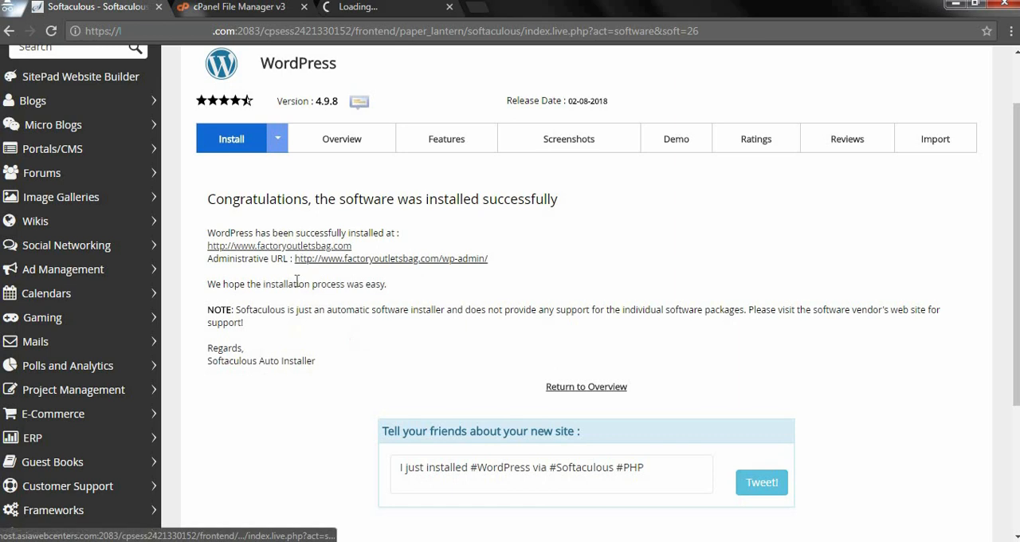
Check the new WordPress site's front page, including its header title, tagline and posts section
{"action": "left_click", "coordinate": [385, 10]}
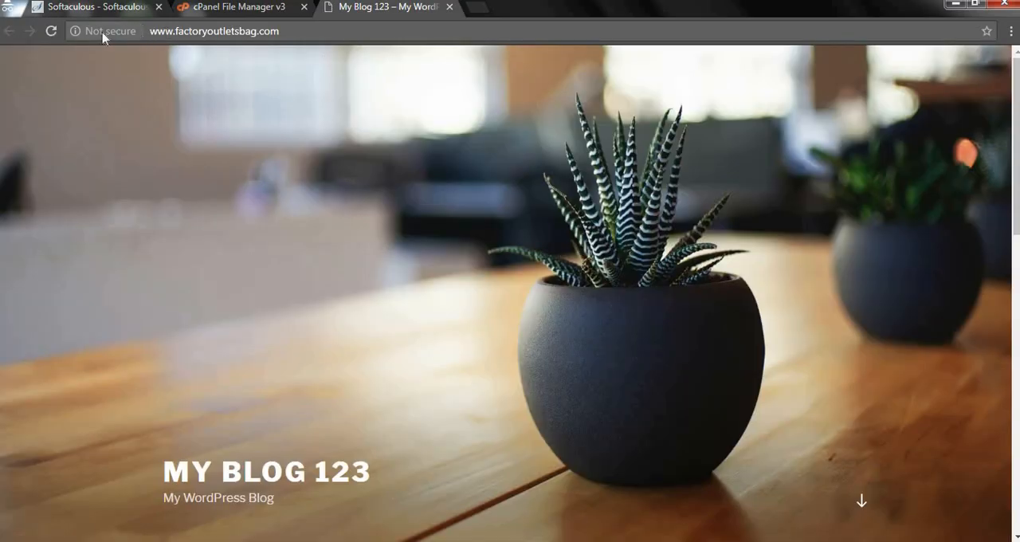
{"action": "left_click", "coordinate": [143, 32]}
{"action": "scroll", "coordinate": [221, 217], "scroll_direction": "down", "scroll_amount": 3}
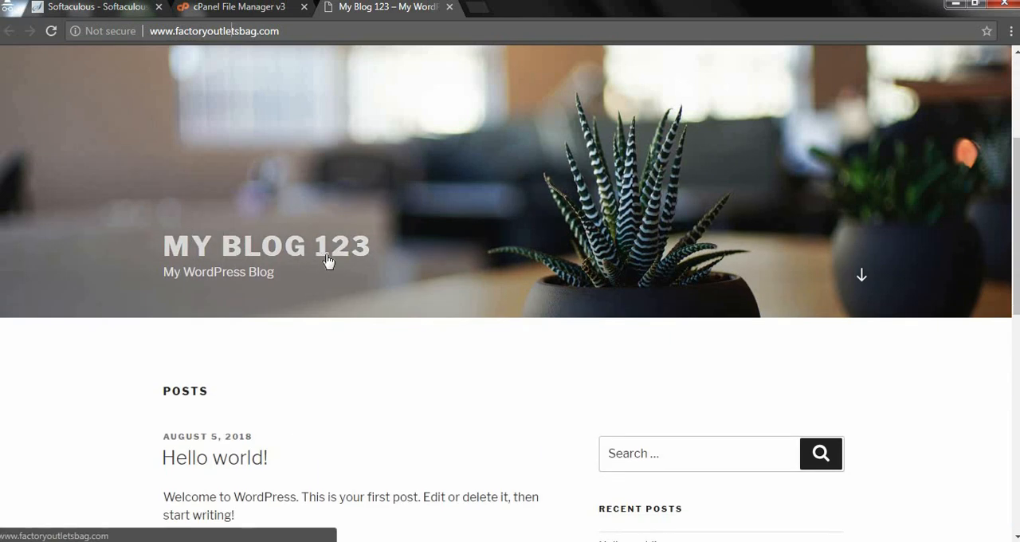
{"action": "scroll", "coordinate": [478, 246], "scroll_direction": "down", "scroll_amount": 4}
{"action": "scroll", "coordinate": [466, 251], "scroll_direction": "up", "scroll_amount": 7}
{"action": "scroll", "coordinate": [465, 249], "scroll_direction": "down", "scroll_amount": 6}
{"action": "scroll", "coordinate": [464, 248], "scroll_direction": "up", "scroll_amount": 6}
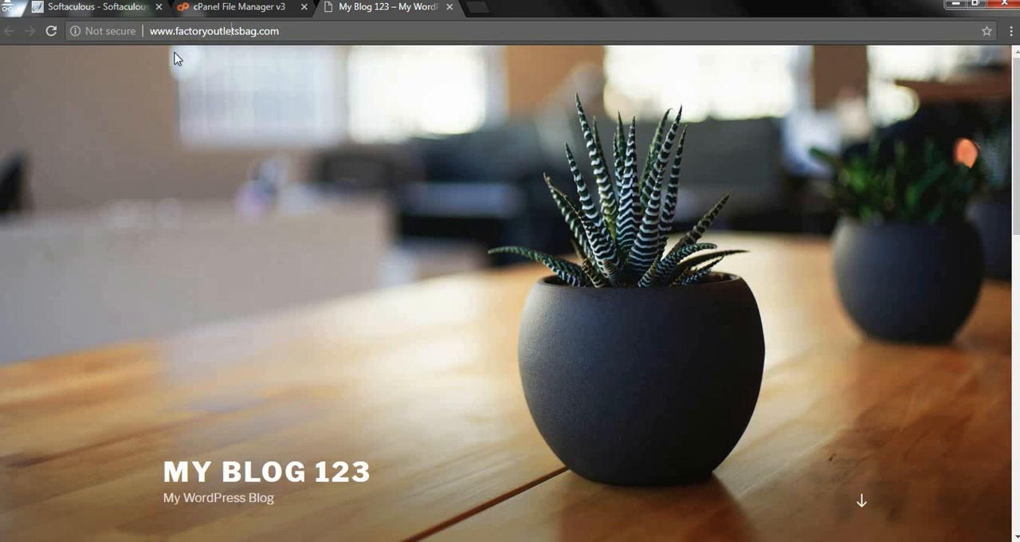
{"action": "left_click", "coordinate": [121, 8]}
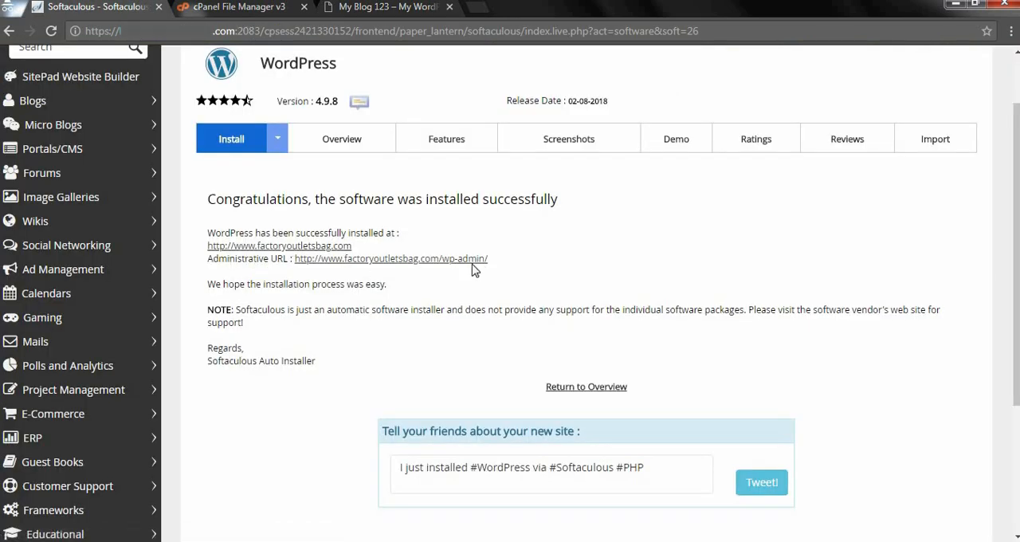
{"action": "left_click_drag", "start_coordinate": [489, 262], "coordinate": [293, 262]}
{"action": "key", "text": "ctrl+c"}
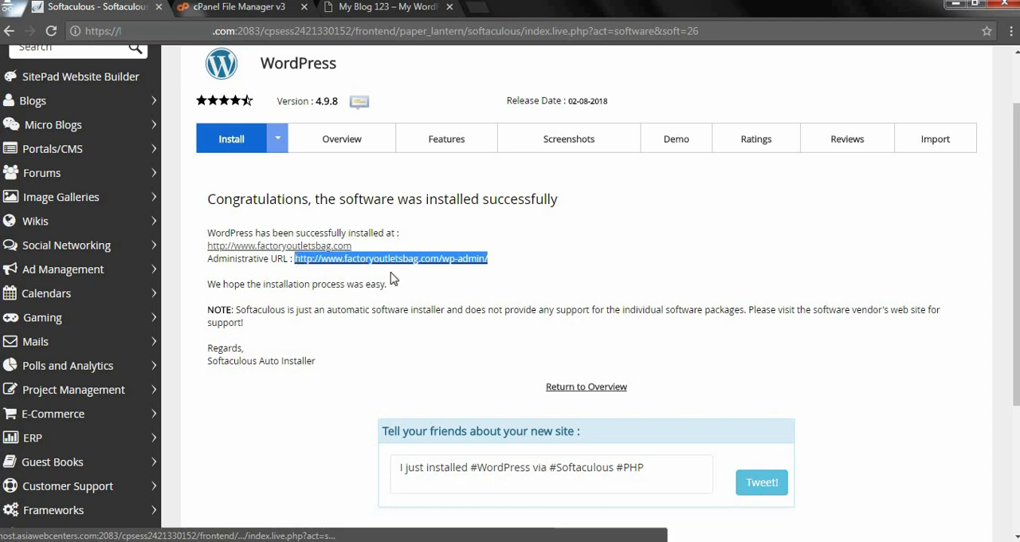
{"action": "left_click", "coordinate": [481, 16]}
{"action": "key", "text": "ctrl+v"}
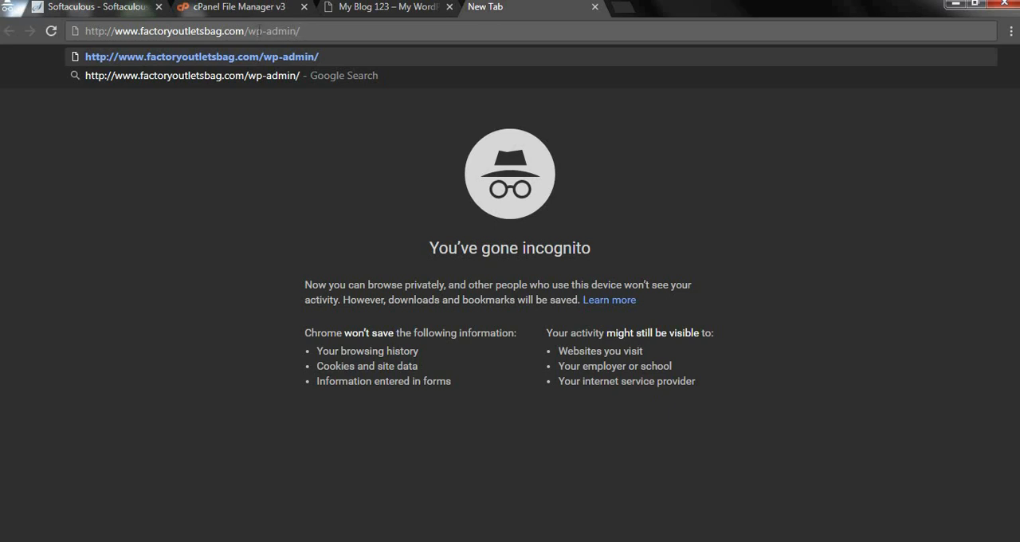
{"action": "left_click_drag", "start_coordinate": [249, 31], "coordinate": [296, 31]}
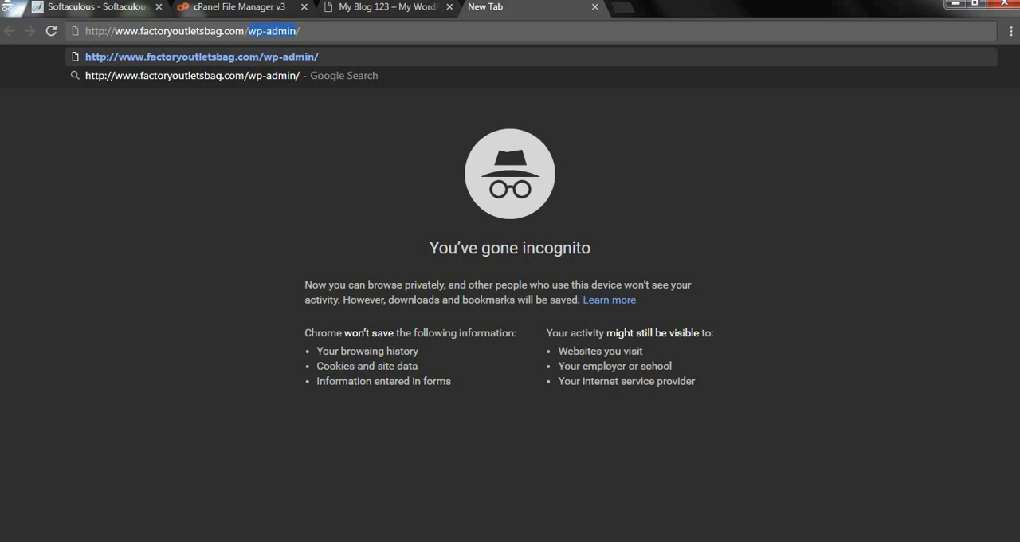
{"action": "left_click", "coordinate": [301, 31]}
{"action": "key", "text": "Return"}
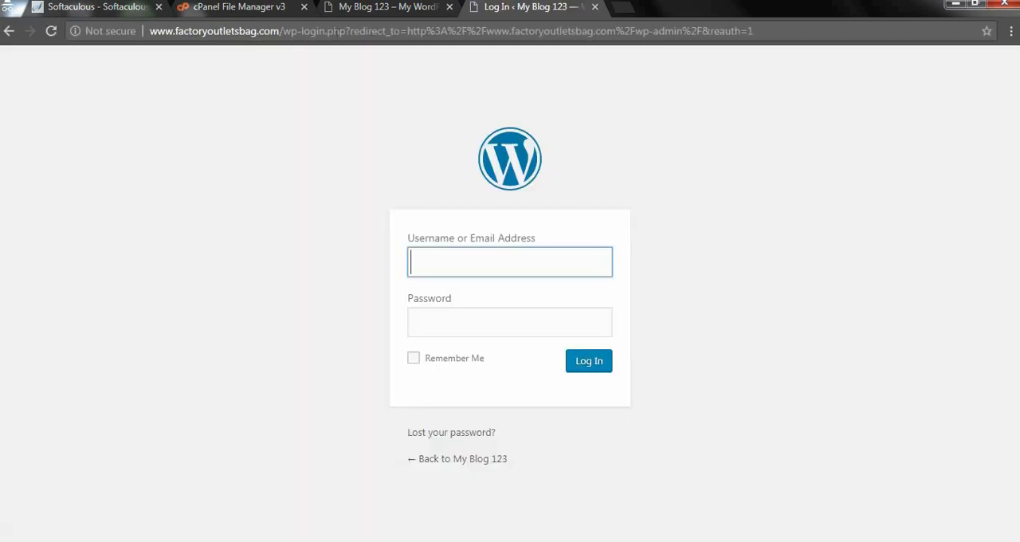
{"action": "left_click_drag", "start_coordinate": [283, 31], "coordinate": [305, 32]}
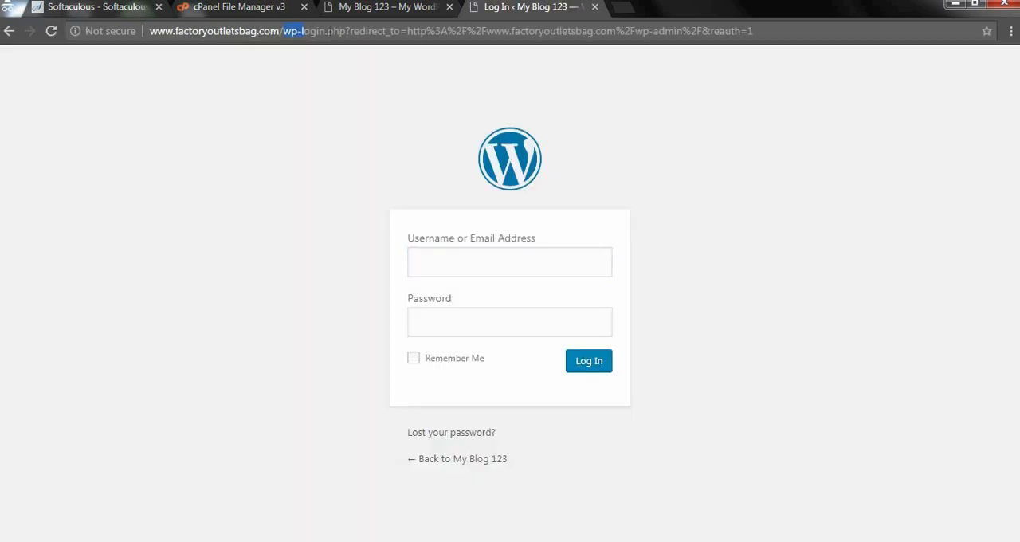
{"action": "left_click", "coordinate": [350, 30]}
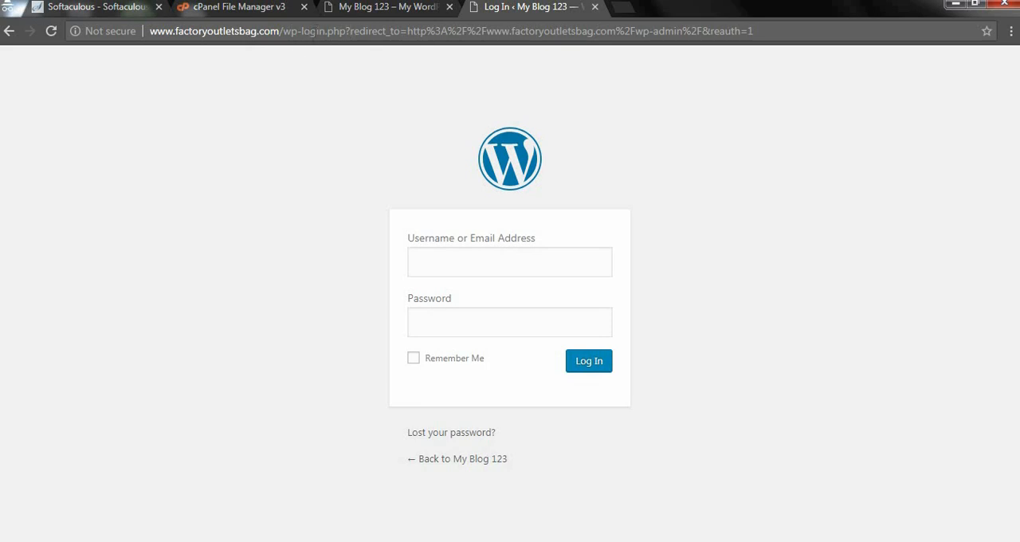
{"action": "left_click", "coordinate": [344, 31]}
{"action": "double_click", "coordinate": [354, 31]}
{"action": "left_click_drag", "start_coordinate": [346, 31], "coordinate": [808, 27]}
{"action": "key", "text": "BackSpace"}
{"action": "key", "text": "Return"}
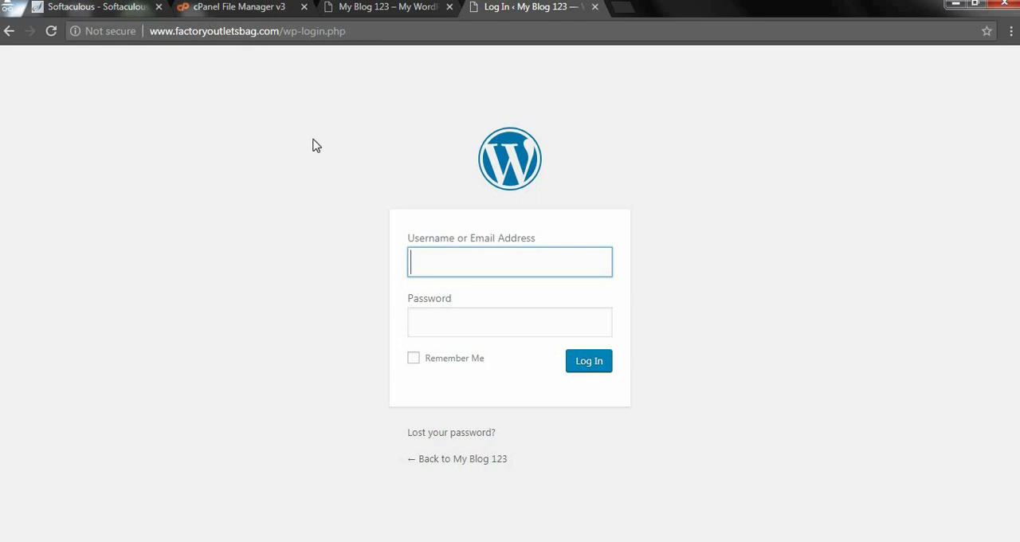
Open the WordPress dashboard through the administrative URL on the installation success page and dismiss the Personal Data and Privacy notice
{"action": "left_click", "coordinate": [93, 10]}
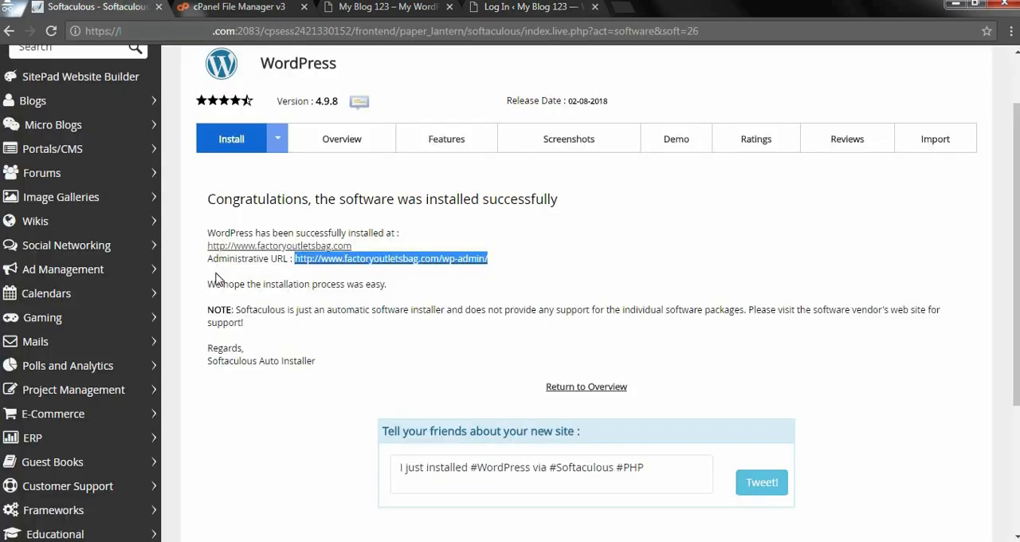
{"action": "left_click_drag", "start_coordinate": [389, 199], "coordinate": [524, 199]}
{"action": "left_click_drag", "start_coordinate": [228, 258], "coordinate": [437, 267]}
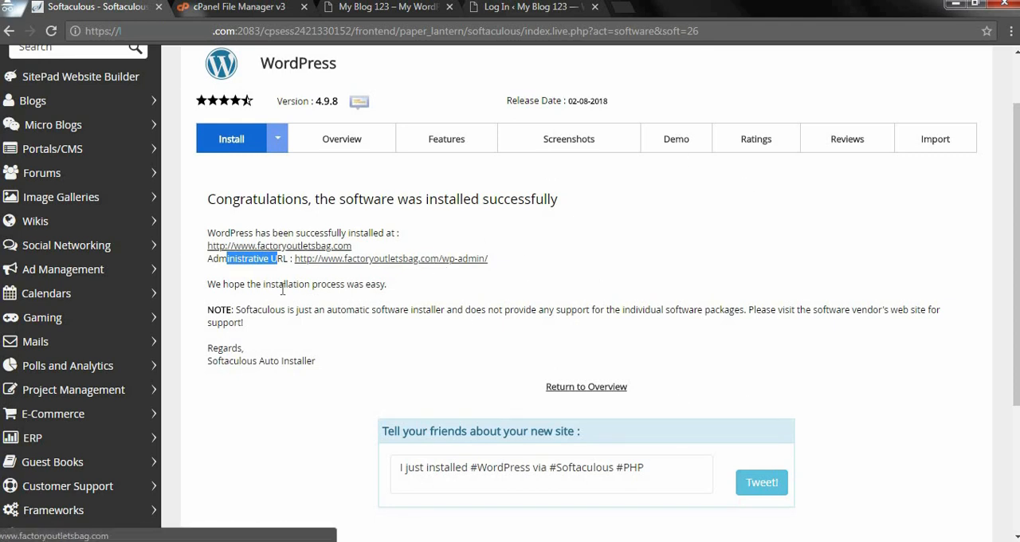
{"action": "left_click", "coordinate": [347, 275]}
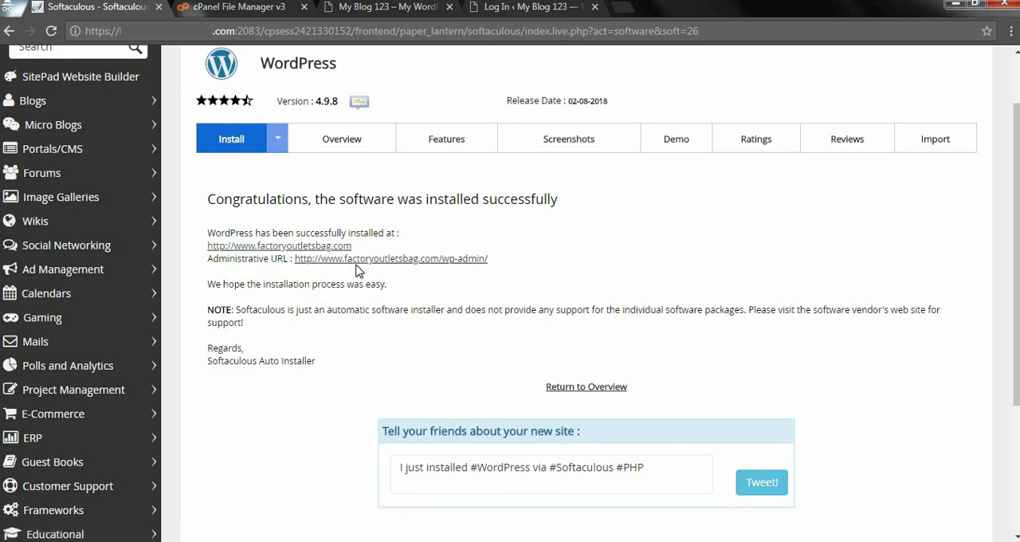
{"action": "left_click", "coordinate": [419, 259]}
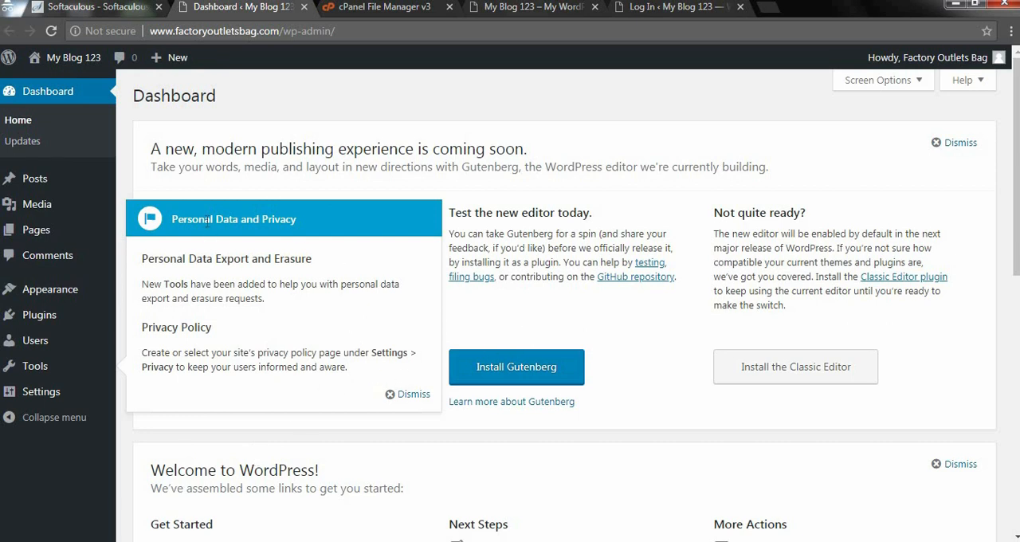
{"action": "left_click_drag", "start_coordinate": [154, 354], "coordinate": [215, 354]}
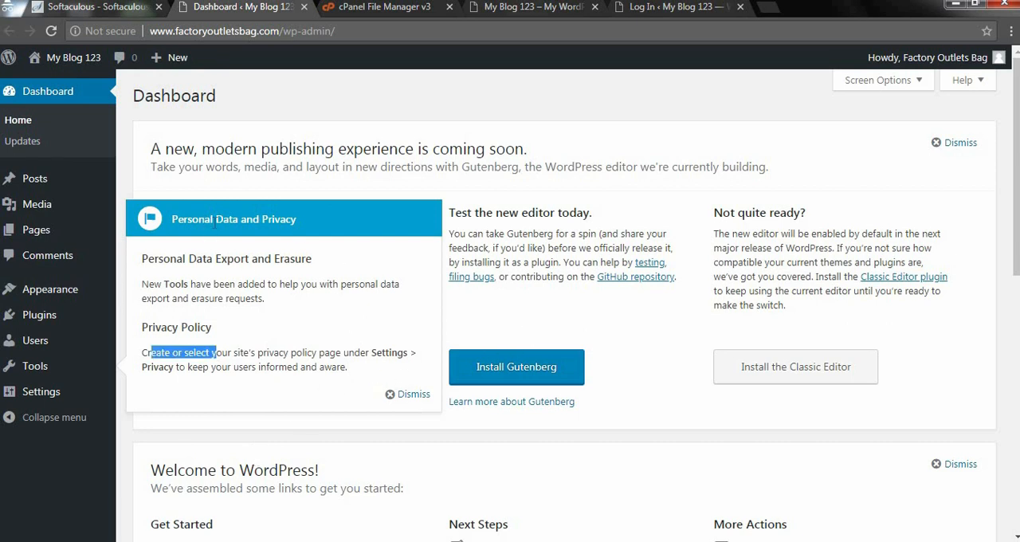
{"action": "left_click", "coordinate": [412, 396]}
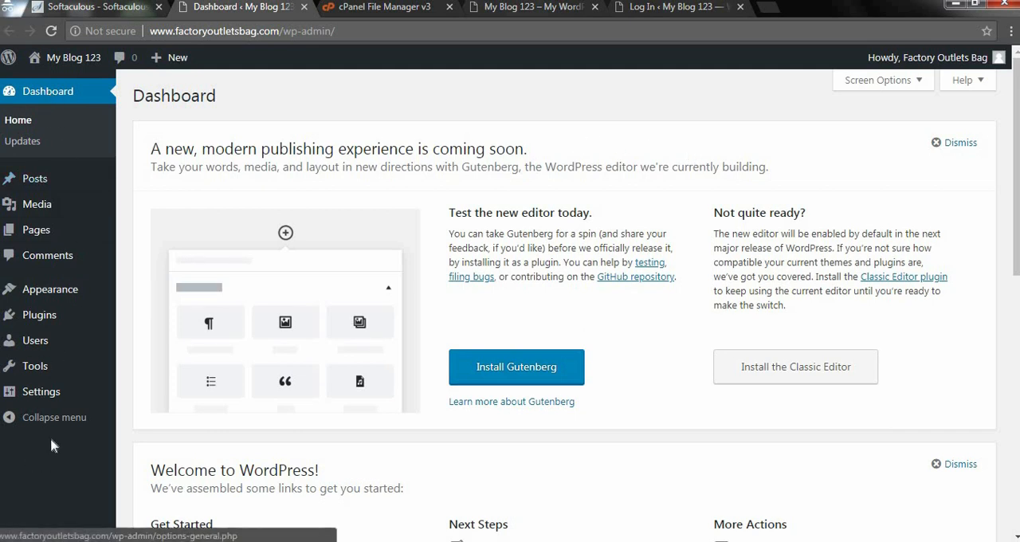
Examine the dashboard's Posts, Media, Pages, Comments, Appearance, Plugins, Users and Tools sections and their available options
{"action": "mouse_move", "coordinate": [69, 183]}
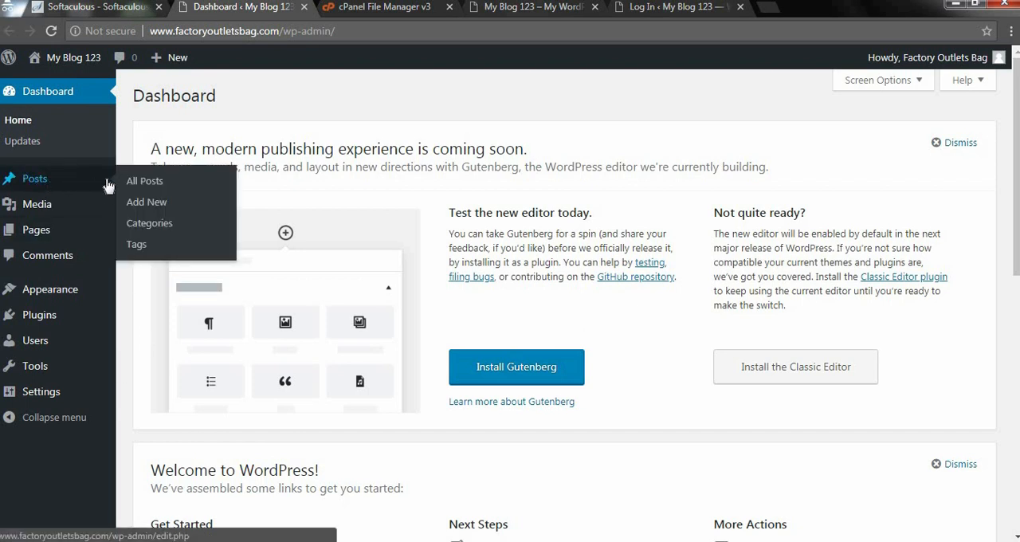
{"action": "mouse_move", "coordinate": [62, 207]}
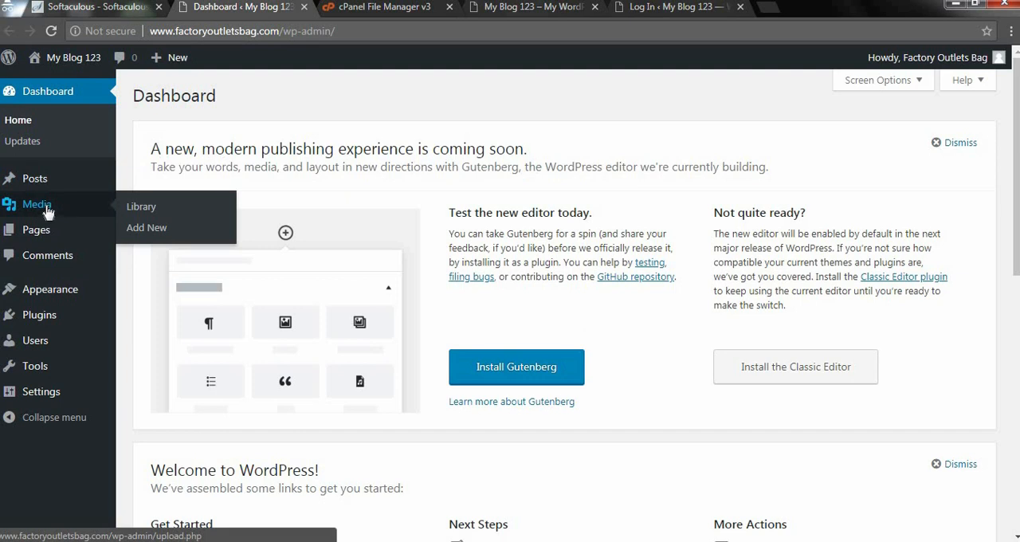
{"action": "mouse_move", "coordinate": [63, 231]}
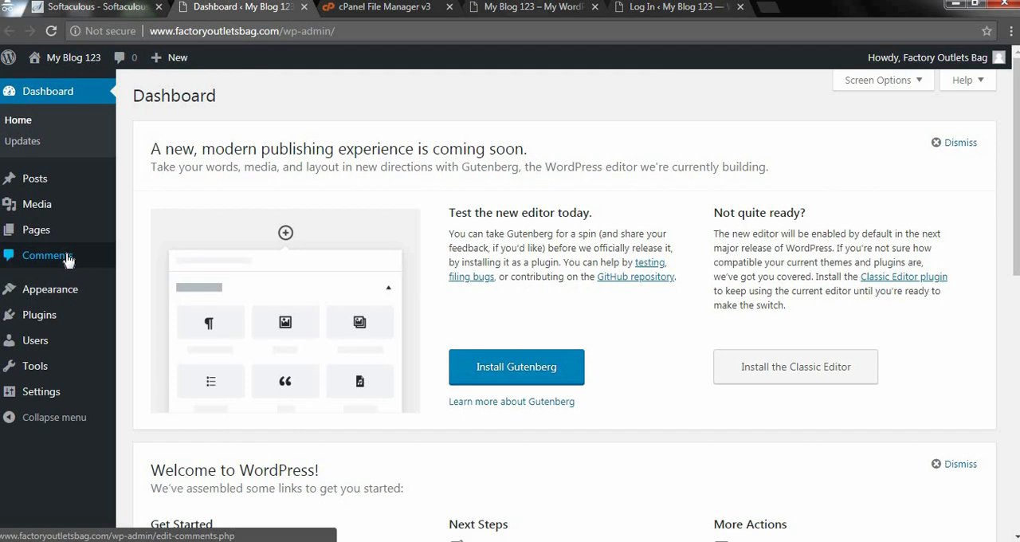
{"action": "mouse_move", "coordinate": [67, 296]}
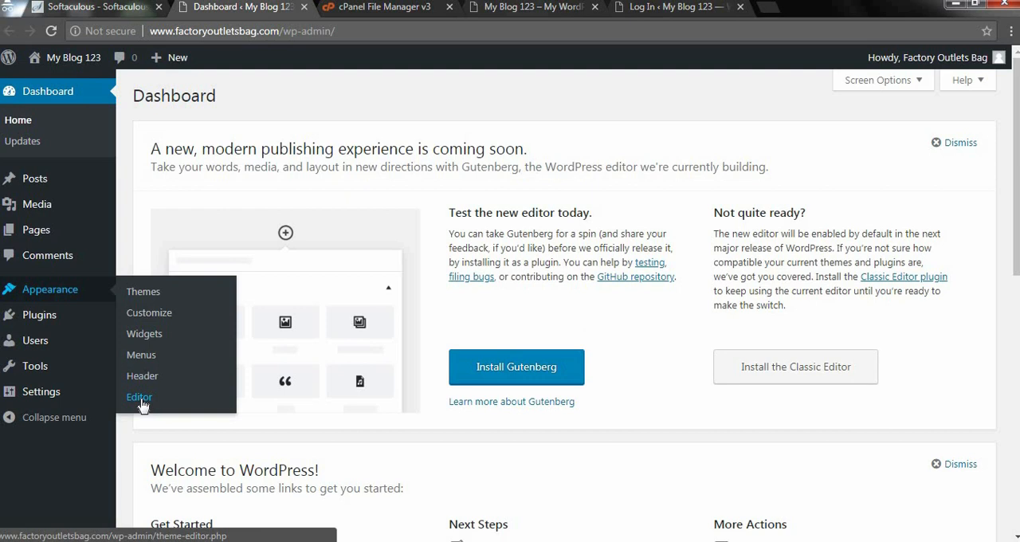
{"action": "mouse_move", "coordinate": [72, 319]}
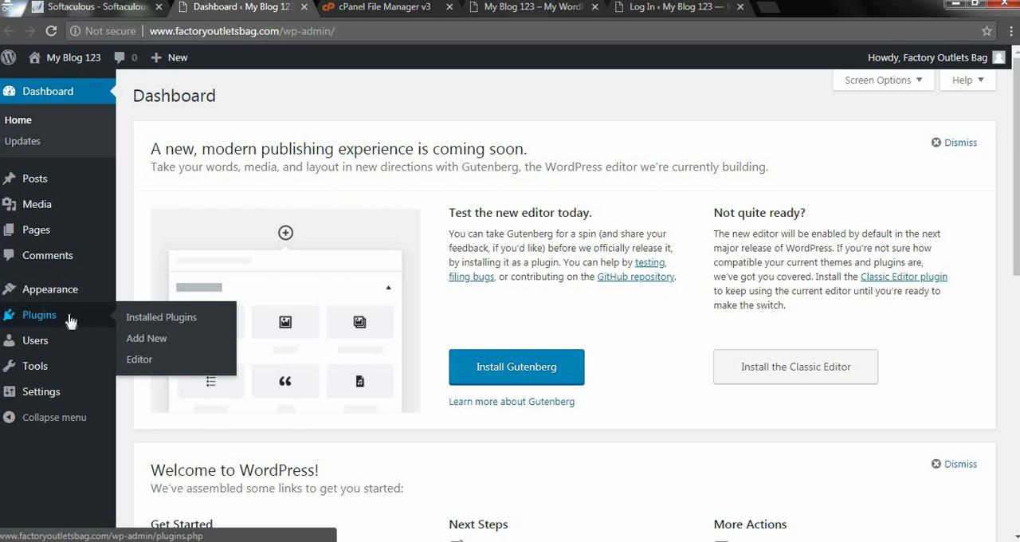
{"action": "mouse_move", "coordinate": [50, 342]}
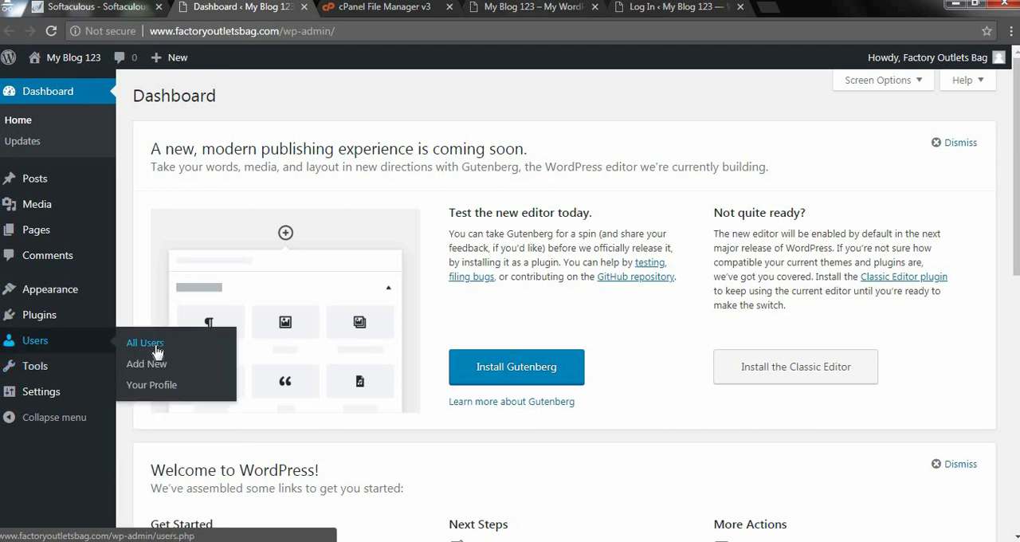
{"action": "mouse_move", "coordinate": [113, 371]}
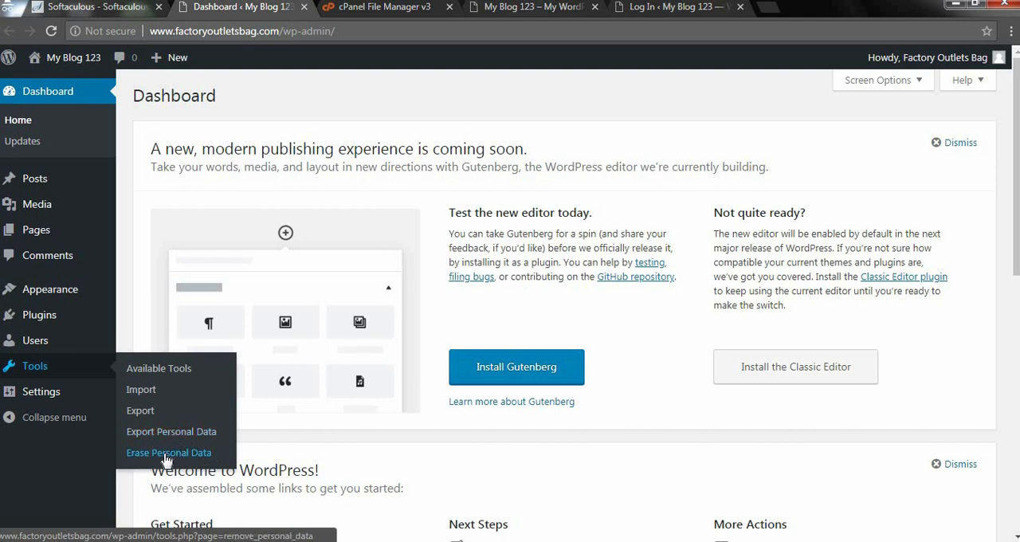
Open the General, Writing, Reading, Discussion, Media, Permalinks and Privacy settings pages, each in its own new browser tab
{"action": "mouse_move", "coordinate": [64, 403]}
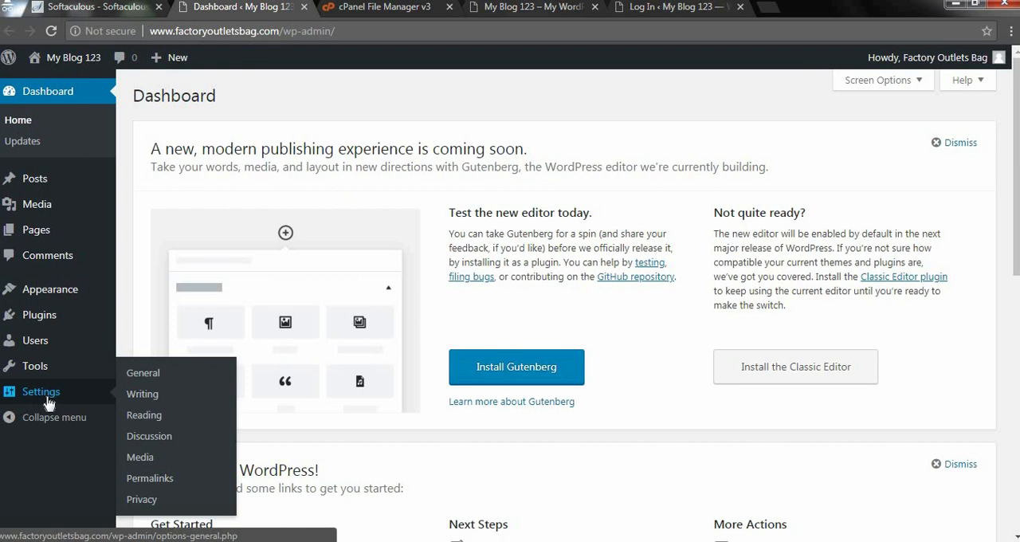
{"action": "right_click", "coordinate": [146, 389]}
{"action": "left_click", "coordinate": [188, 386]}
{"action": "right_click", "coordinate": [145, 395]}
{"action": "left_click", "coordinate": [171, 401]}
{"action": "right_click", "coordinate": [145, 416]}
{"action": "left_click", "coordinate": [171, 424]}
{"action": "right_click", "coordinate": [156, 444]}
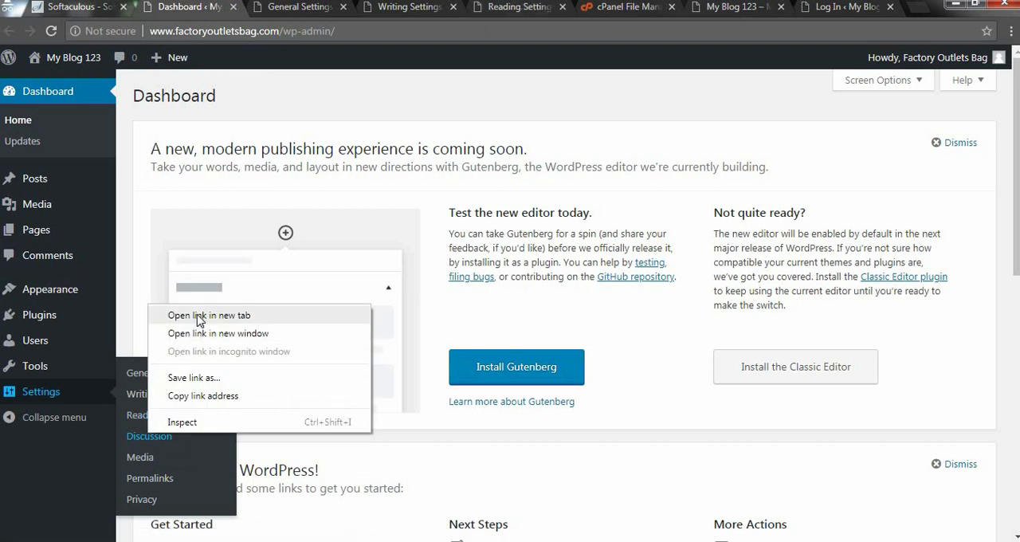
{"action": "left_click", "coordinate": [173, 316]}
{"action": "right_click", "coordinate": [149, 460]}
{"action": "left_click", "coordinate": [171, 394]}
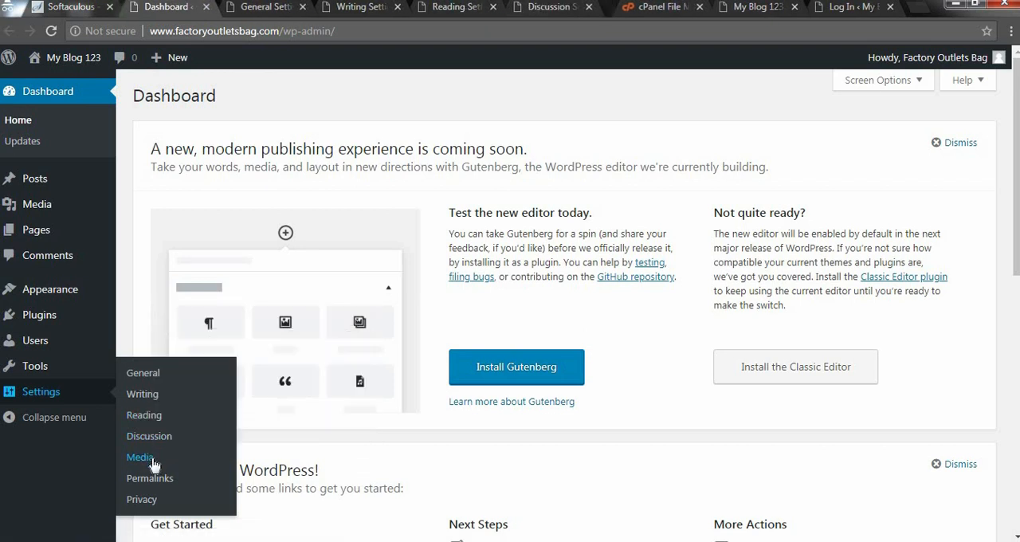
{"action": "right_click", "coordinate": [151, 479]}
{"action": "left_click", "coordinate": [184, 362]}
{"action": "right_click", "coordinate": [144, 500]}
{"action": "left_click", "coordinate": [180, 388]}
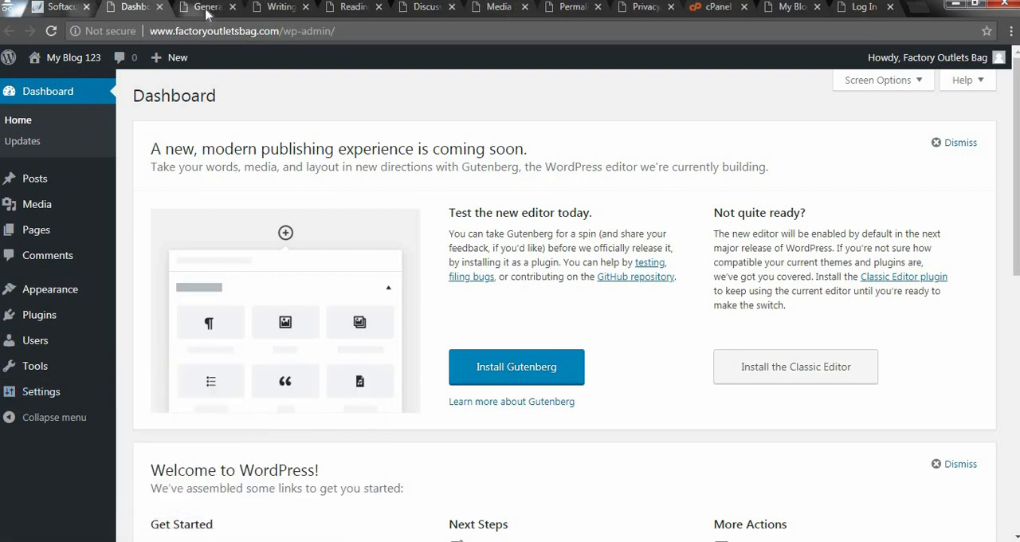
Replace the site title in General Settings with "factoryoutletsbag" copied from the site's web address
{"action": "left_click", "coordinate": [207, 10]}
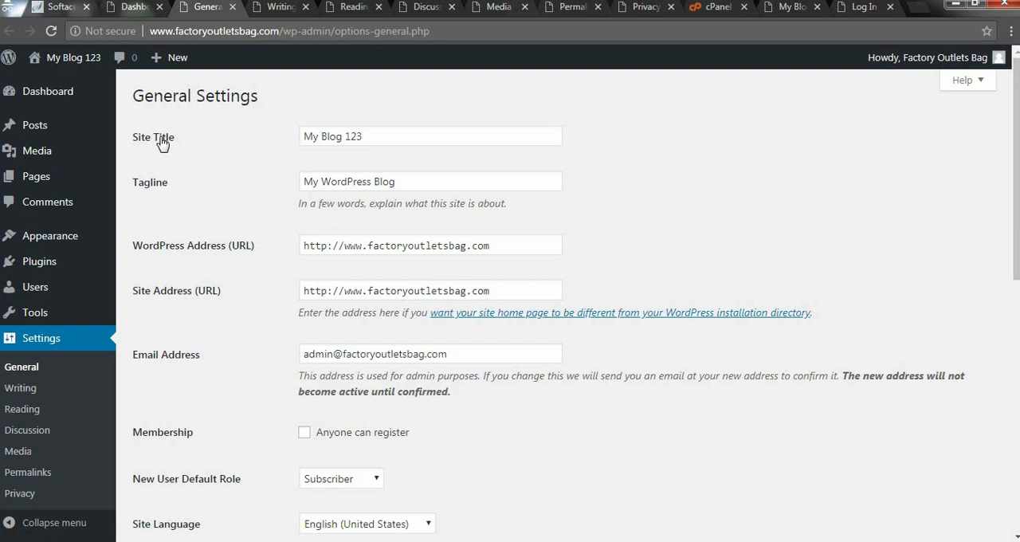
{"action": "triple_click", "coordinate": [374, 136]}
{"action": "left_click", "coordinate": [385, 181]}
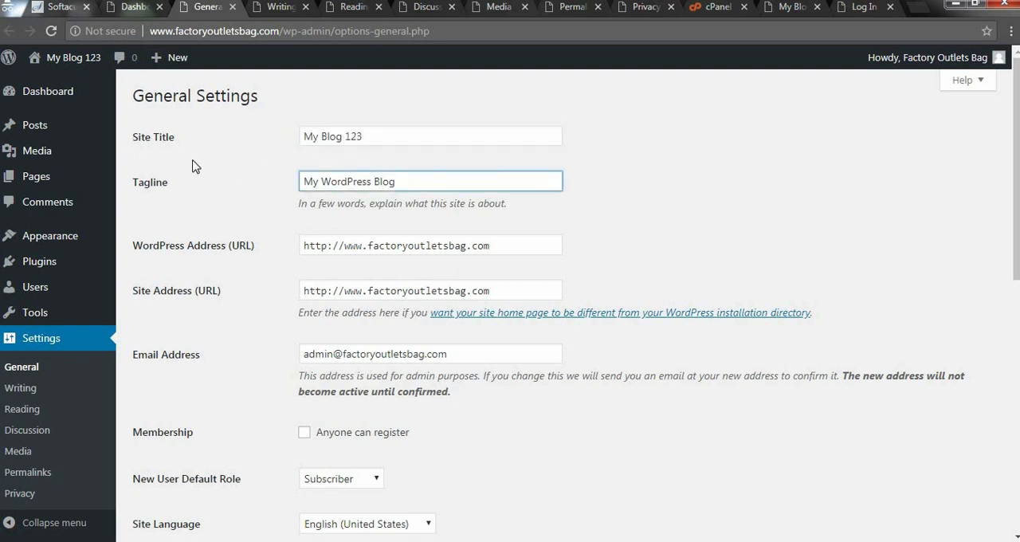
{"action": "triple_click", "coordinate": [356, 138]}
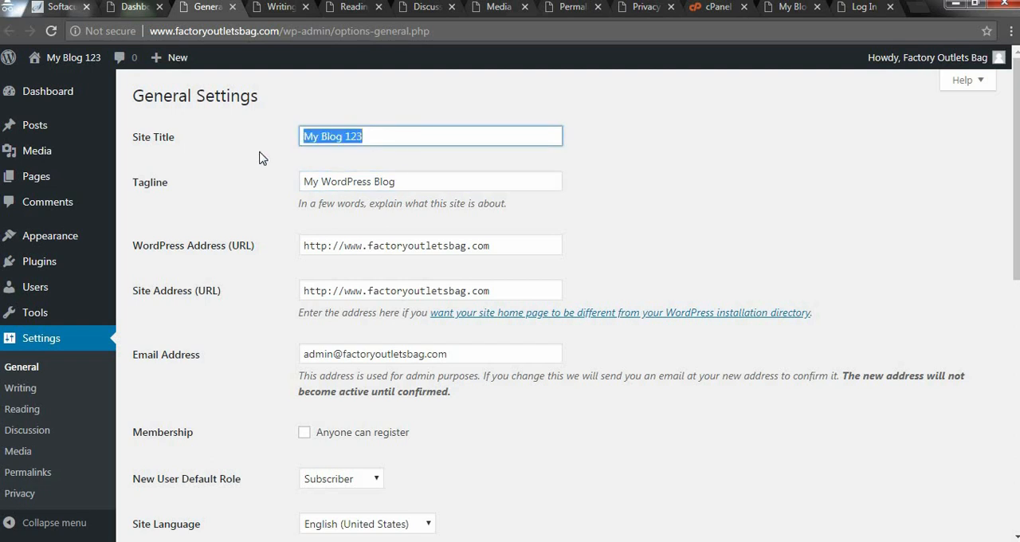
{"action": "double_click", "coordinate": [213, 33]}
{"action": "key", "text": "ctrl+c"}
{"action": "left_click_drag", "start_coordinate": [397, 135], "coordinate": [220, 134]}
{"action": "key", "text": "ctrl+v"}
Reformat the site title as "Factory Outlets Bag" and set the tagline to "Online Store in USA"
{"action": "left_click_drag", "start_coordinate": [311, 135], "coordinate": [287, 139]}
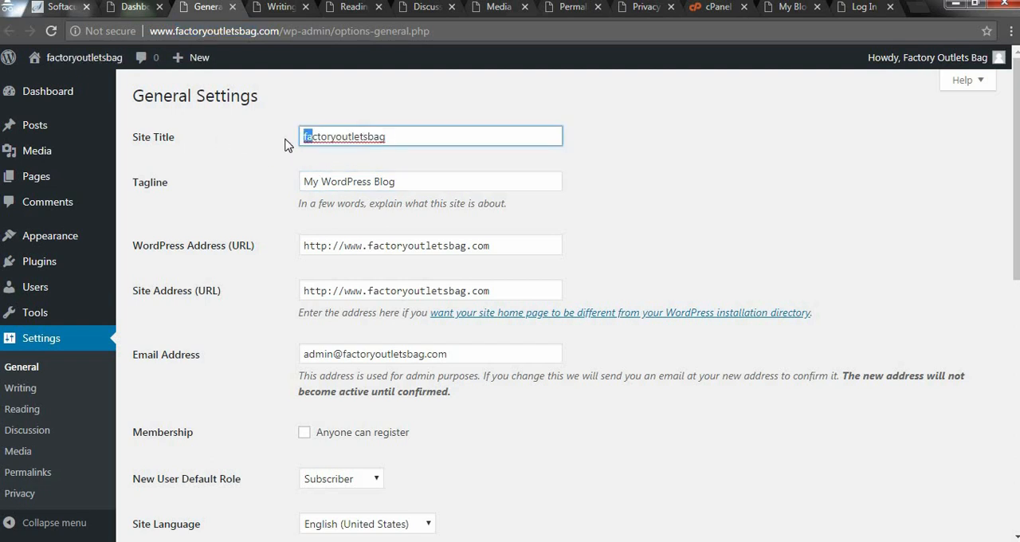
{"action": "type", "text": "F"}
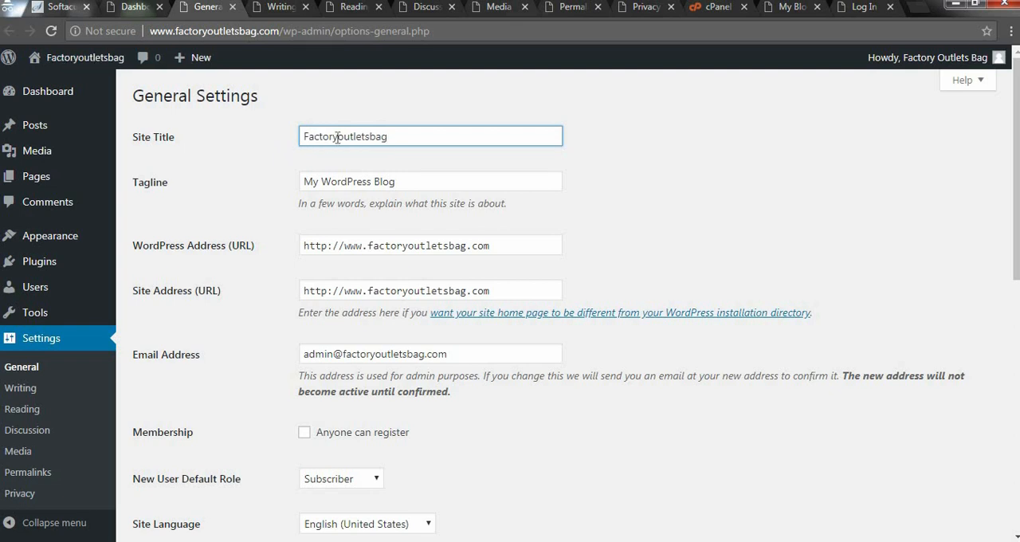
{"action": "left_click_drag", "start_coordinate": [337, 137], "coordinate": [346, 136]}
{"action": "type", "text": "O"}
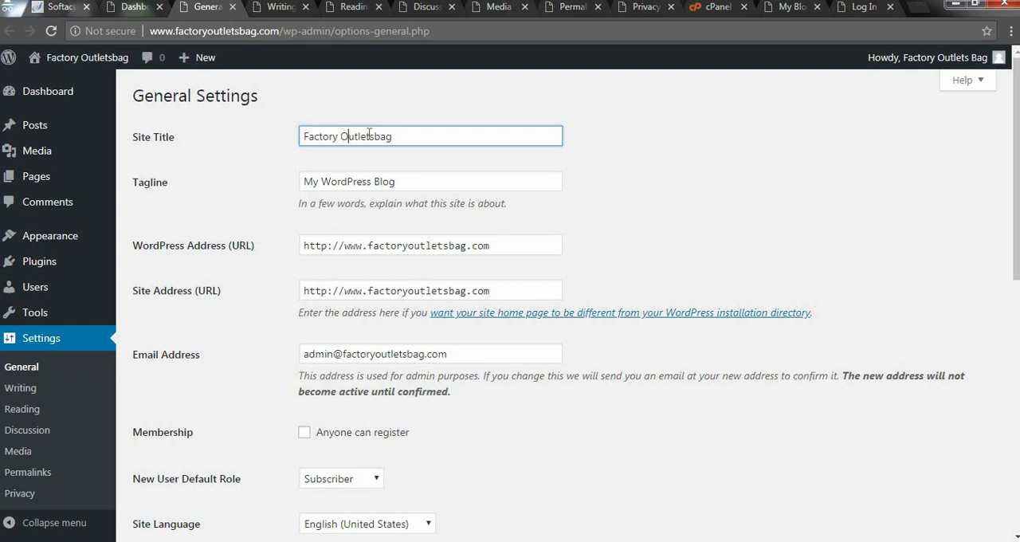
{"action": "left_click", "coordinate": [378, 133]}
{"action": "type", "text": "B"}
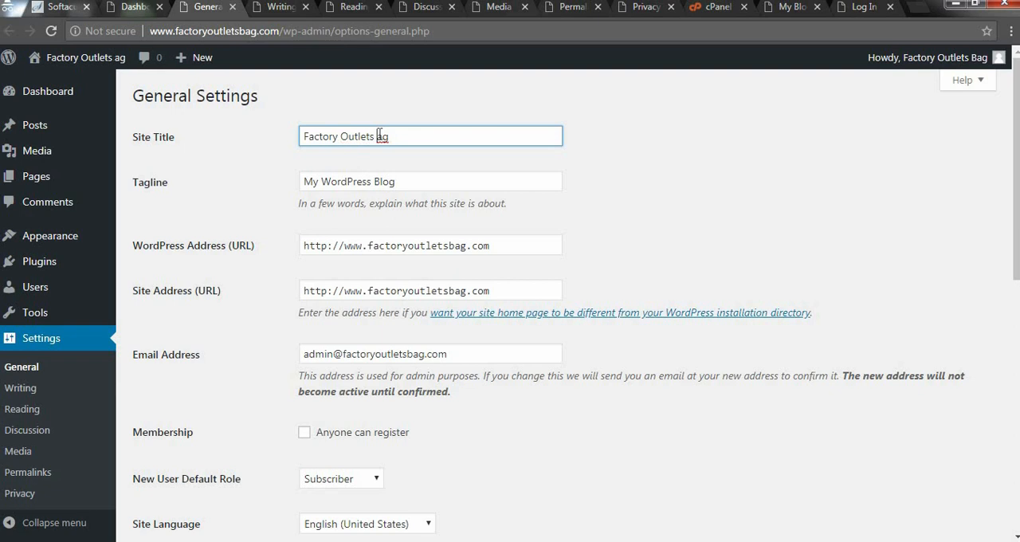
{"action": "key", "text": "Tab"}
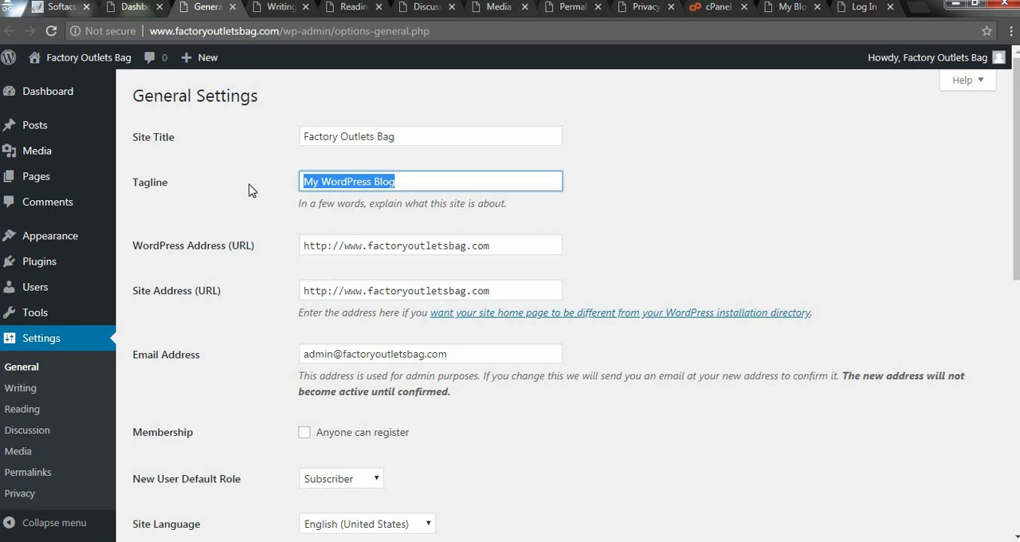
{"action": "type", "text": "Online Store in USA"}
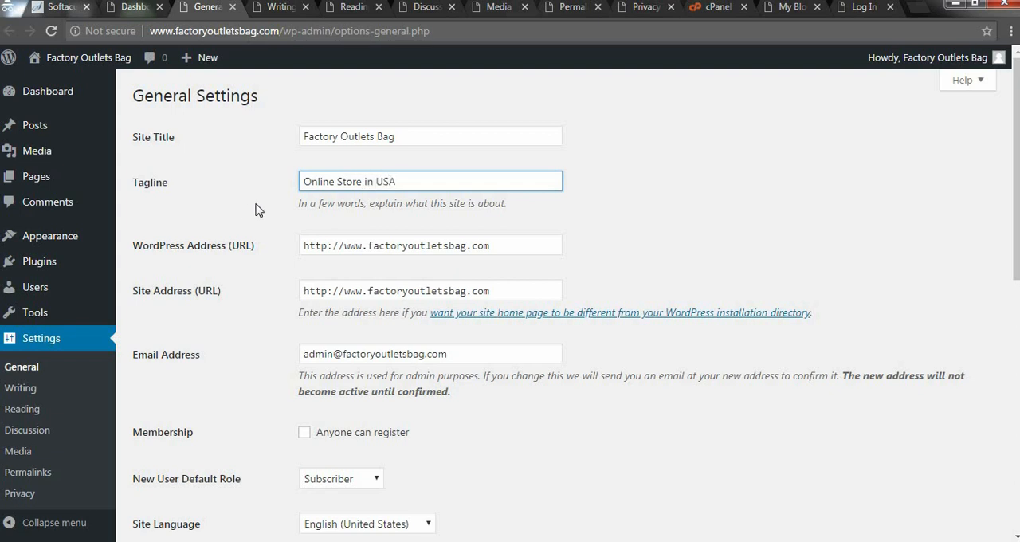
Review the WordPress Address, Site Address, Email Address and Membership options in General Settings
{"action": "left_click_drag", "start_coordinate": [337, 247], "coordinate": [444, 257]}
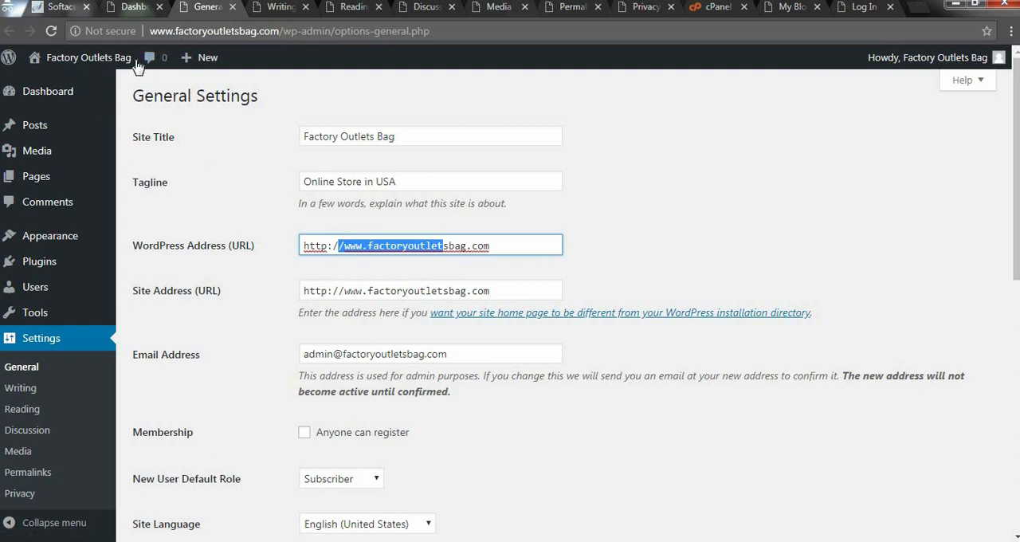
{"action": "left_click", "coordinate": [317, 244]}
{"action": "left_click", "coordinate": [397, 245], "text": "shift"}
{"action": "left_click_drag", "start_coordinate": [390, 291], "coordinate": [320, 291]}
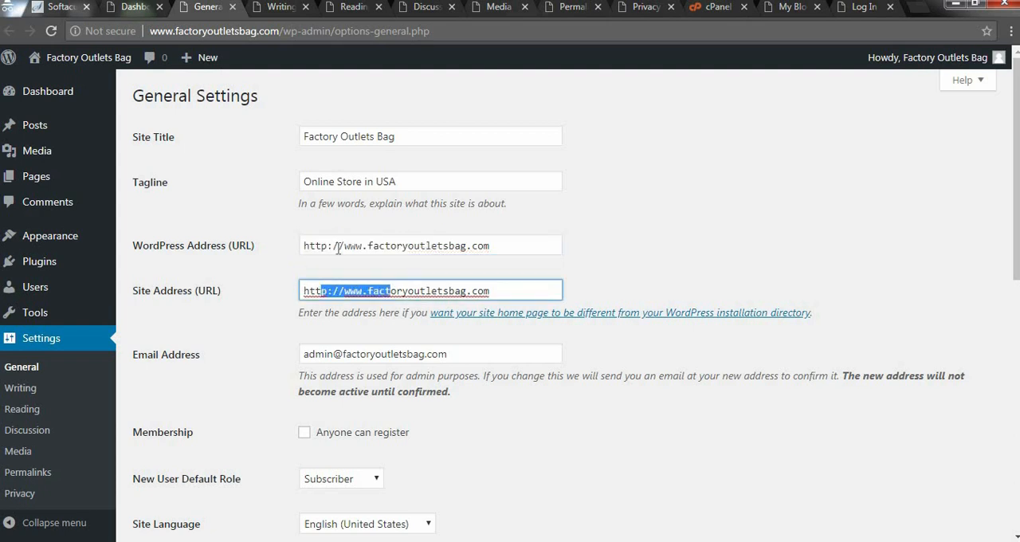
{"action": "left_click", "coordinate": [329, 246]}
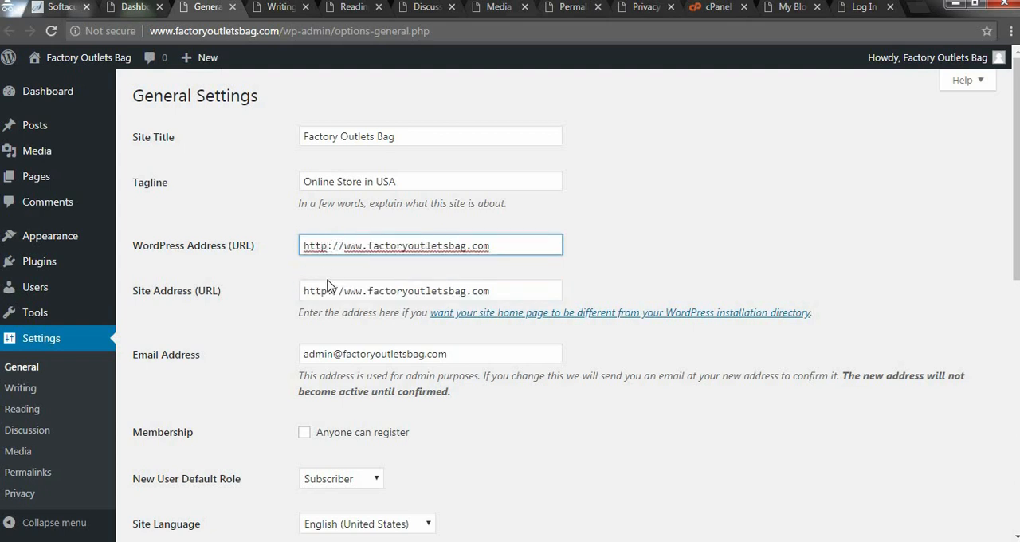
{"action": "left_click", "coordinate": [365, 290]}
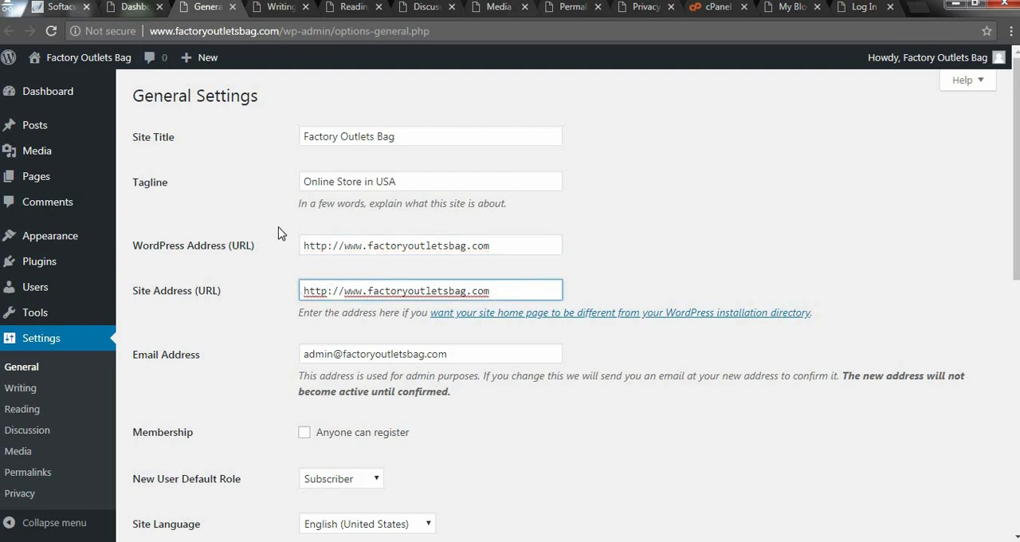
{"action": "scroll", "coordinate": [342, 264], "scroll_direction": "down", "scroll_amount": 1}
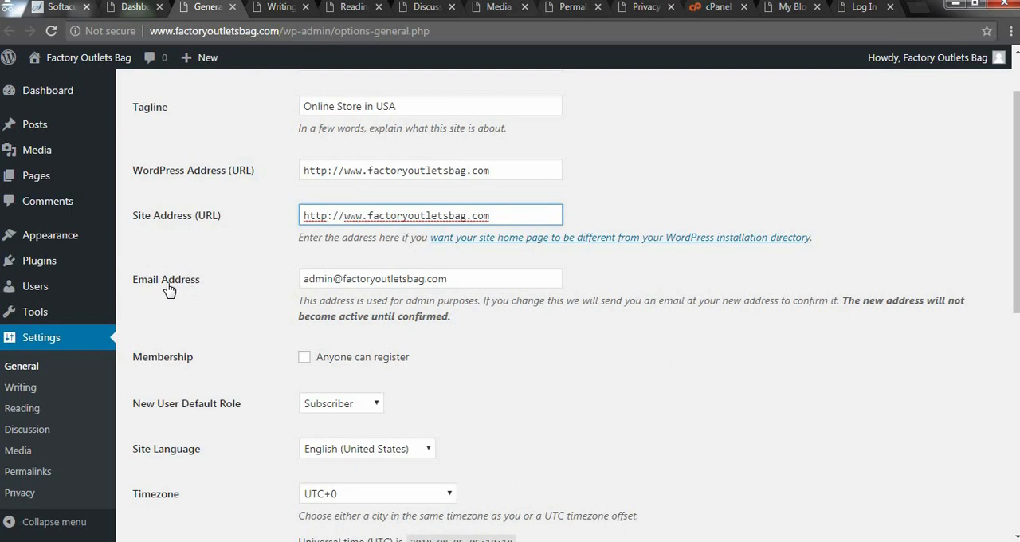
{"action": "left_click_drag", "start_coordinate": [328, 281], "coordinate": [485, 281]}
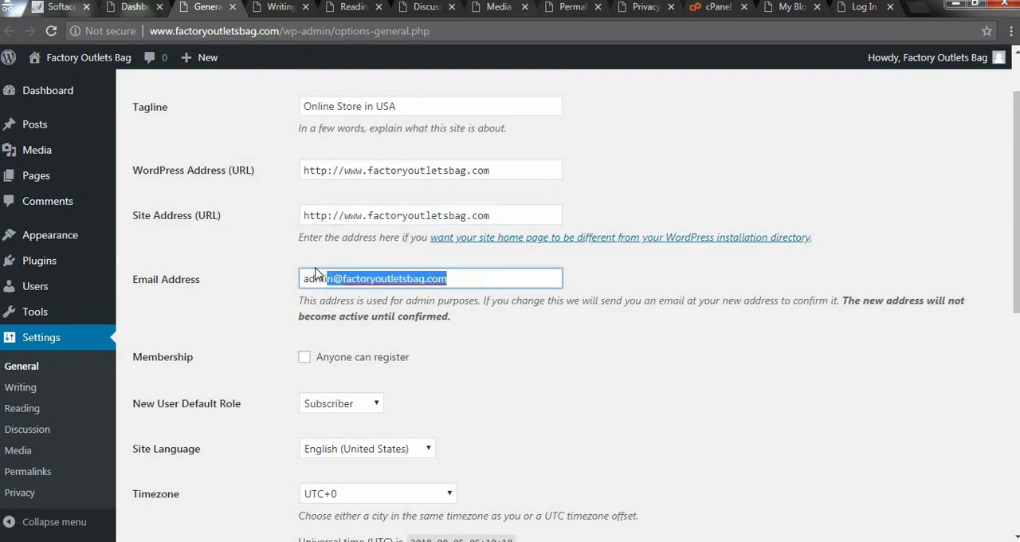
{"action": "scroll", "coordinate": [311, 271], "scroll_direction": "down", "scroll_amount": 1}
{"action": "left_click_drag", "start_coordinate": [146, 282], "coordinate": [188, 281]}
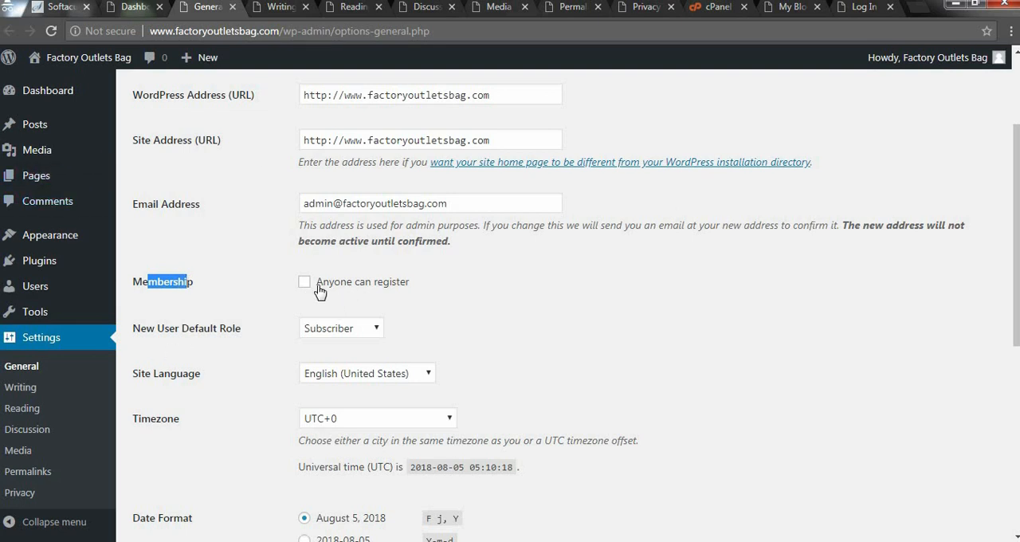
{"action": "scroll", "coordinate": [247, 271], "scroll_direction": "down", "scroll_amount": 2}
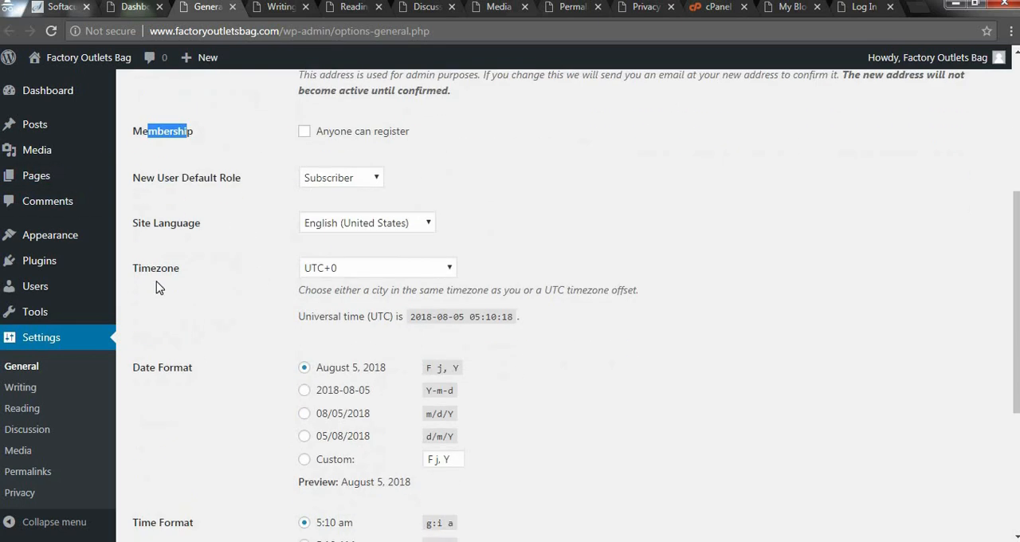
Try Singapore as the site's timezone
{"action": "left_click", "coordinate": [350, 269]}
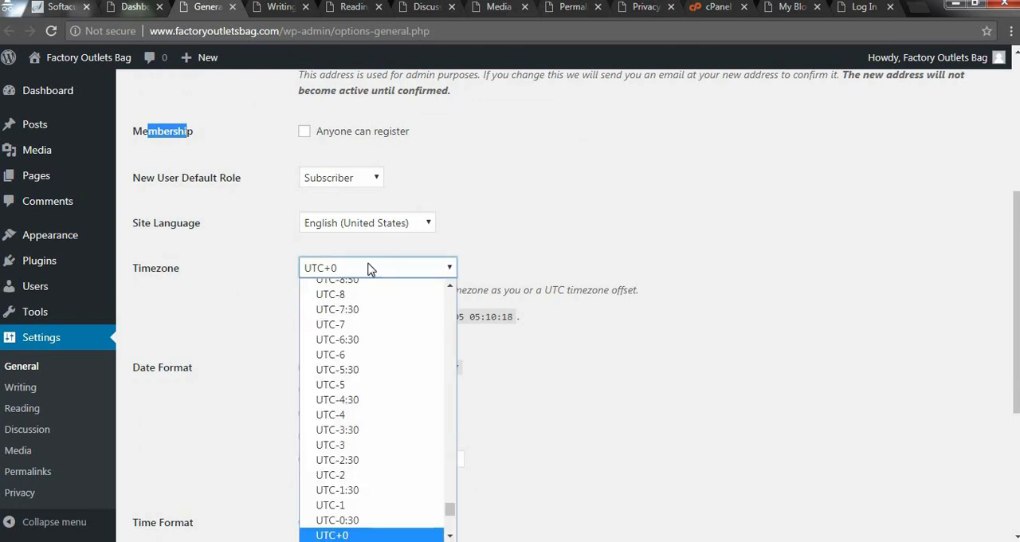
{"action": "left_click", "coordinate": [368, 268]}
{"action": "left_click", "coordinate": [370, 268]}
{"action": "type", "text": "sin"}
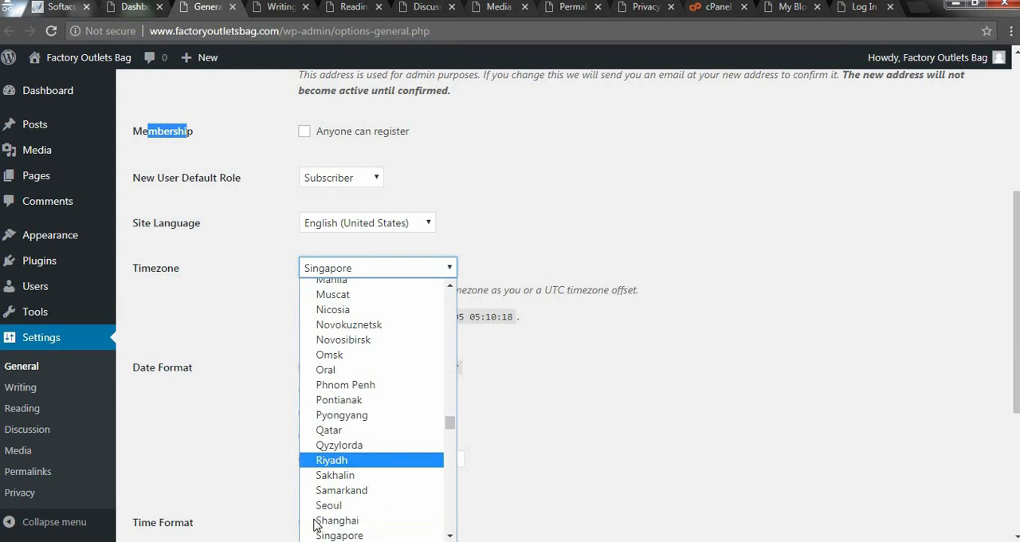
{"action": "left_click", "coordinate": [391, 264]}
{"action": "left_click", "coordinate": [392, 264]}
{"action": "left_click_drag", "start_coordinate": [451, 422], "coordinate": [416, 275]}
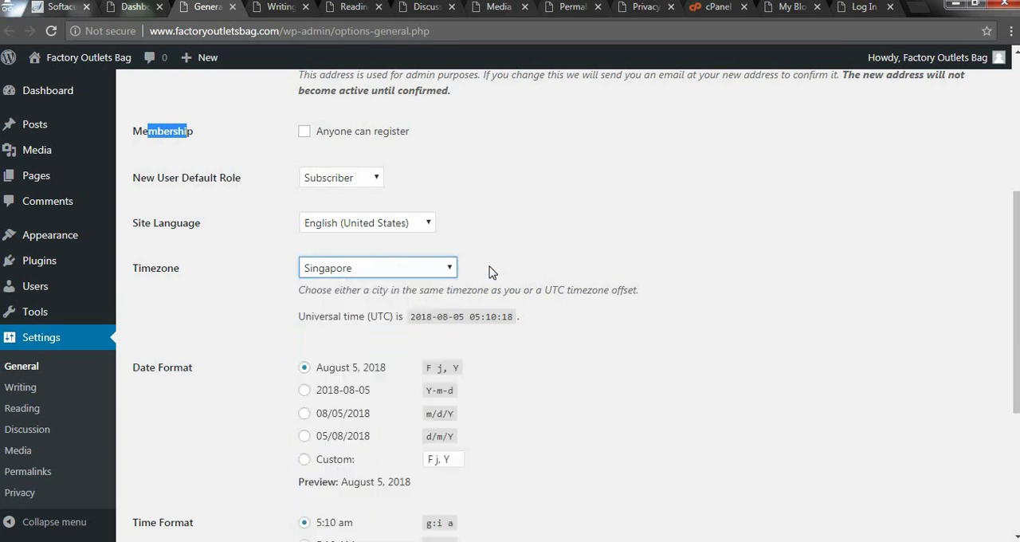
Set the site's timezone back to UTC+0
{"action": "left_click", "coordinate": [444, 275]}
{"action": "left_click", "coordinate": [446, 268]}
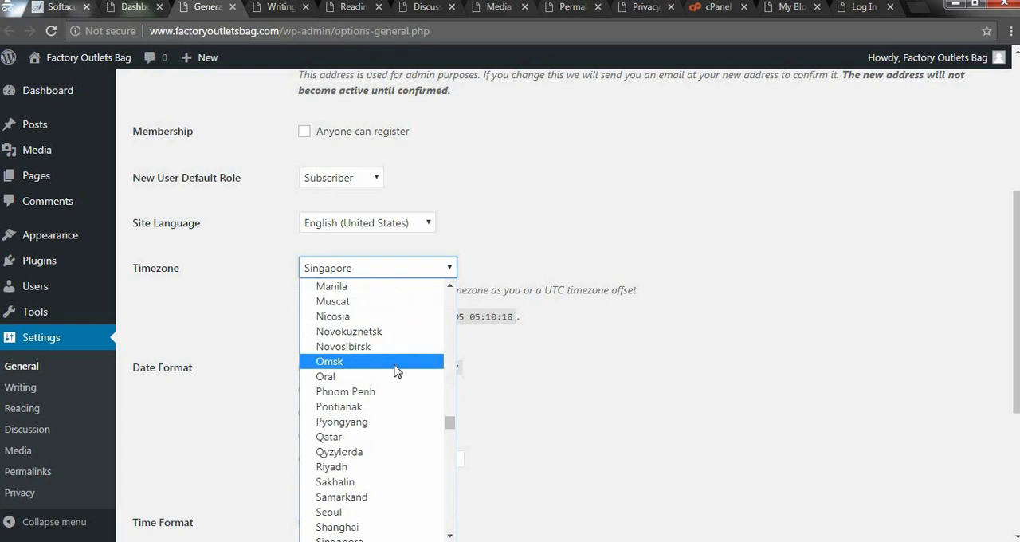
{"action": "scroll", "coordinate": [403, 357], "scroll_direction": "down", "scroll_amount": 20}
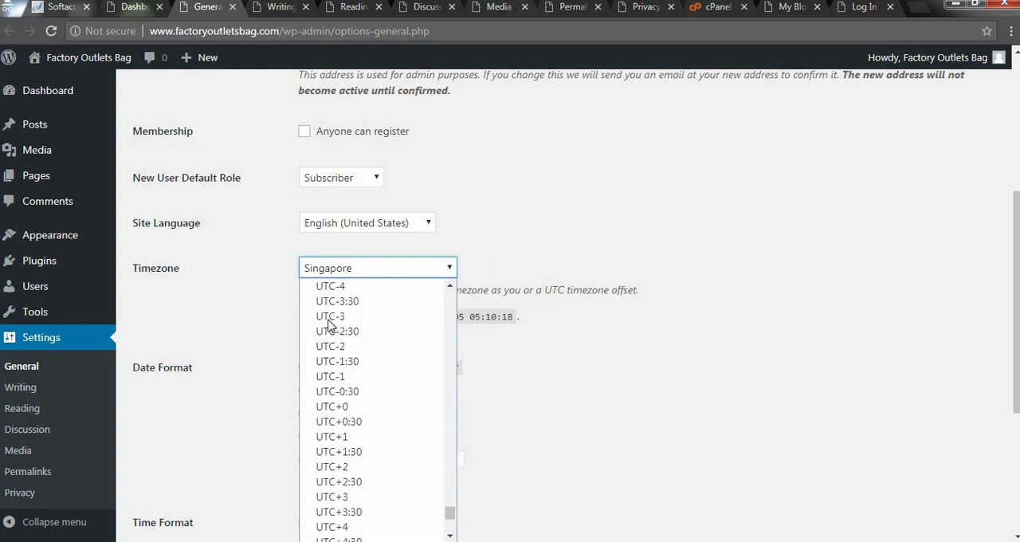
{"action": "scroll", "coordinate": [337, 398], "scroll_direction": "down", "scroll_amount": 4}
{"action": "scroll", "coordinate": [337, 377], "scroll_direction": "up", "scroll_amount": 4}
{"action": "scroll", "coordinate": [346, 356], "scroll_direction": "up", "scroll_amount": 3}
{"action": "scroll", "coordinate": [319, 375], "scroll_direction": "down", "scroll_amount": 3}
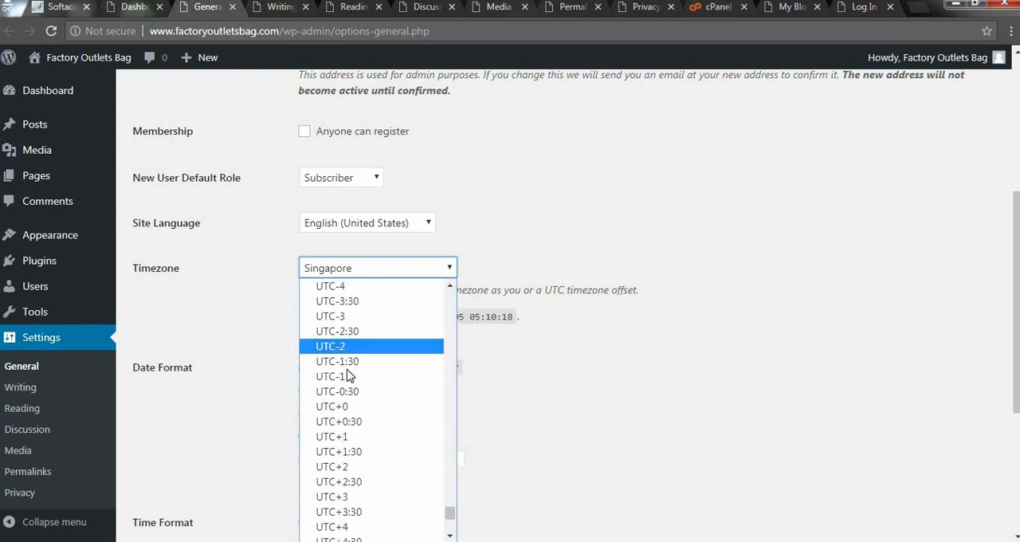
{"action": "left_click", "coordinate": [333, 406]}
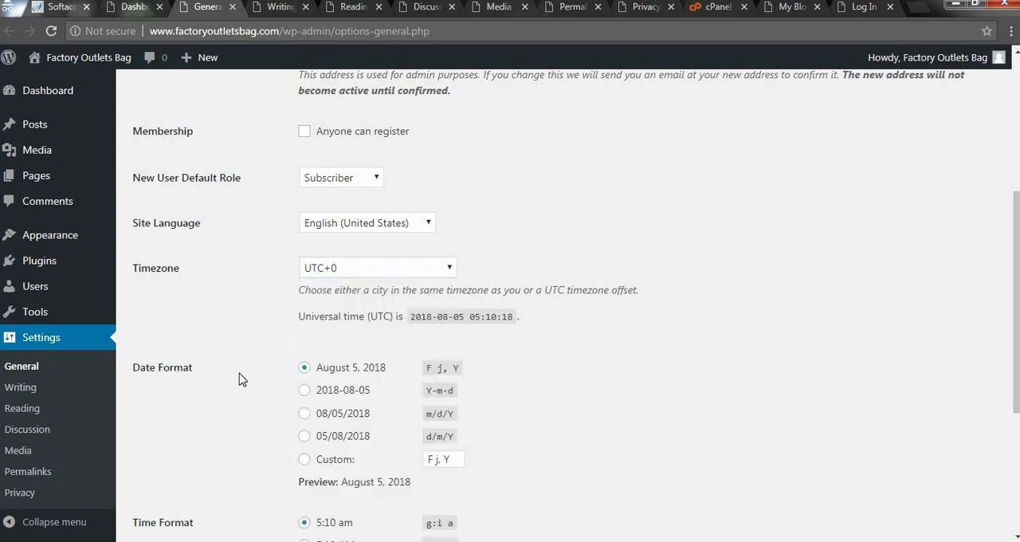
Review the date and time format options and save the general settings
{"action": "scroll", "coordinate": [249, 270], "scroll_direction": "down", "scroll_amount": 2}
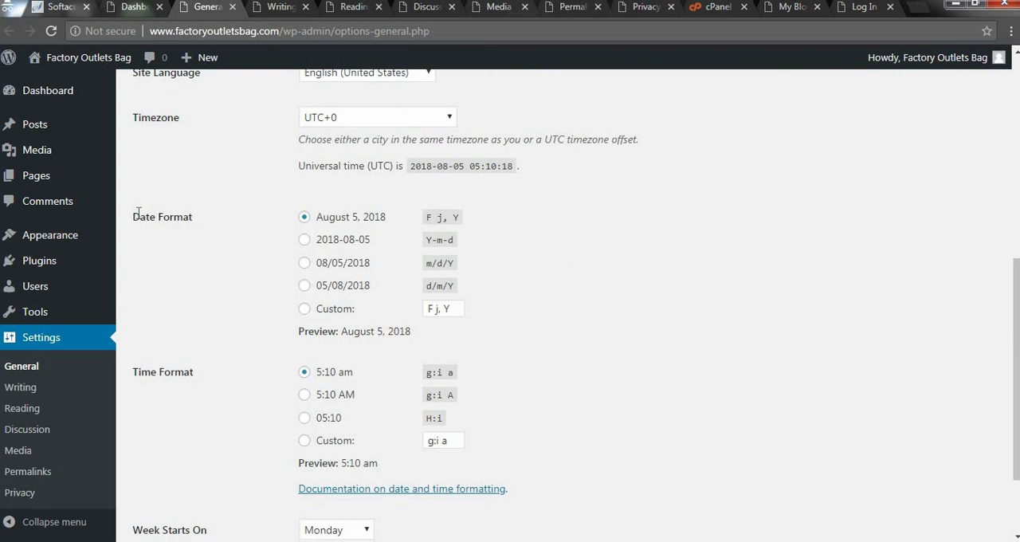
{"action": "left_click_drag", "start_coordinate": [178, 216], "coordinate": [133, 216]}
{"action": "left_click_drag", "start_coordinate": [175, 372], "coordinate": [151, 373]}
{"action": "scroll", "coordinate": [250, 289], "scroll_direction": "down", "scroll_amount": 2}
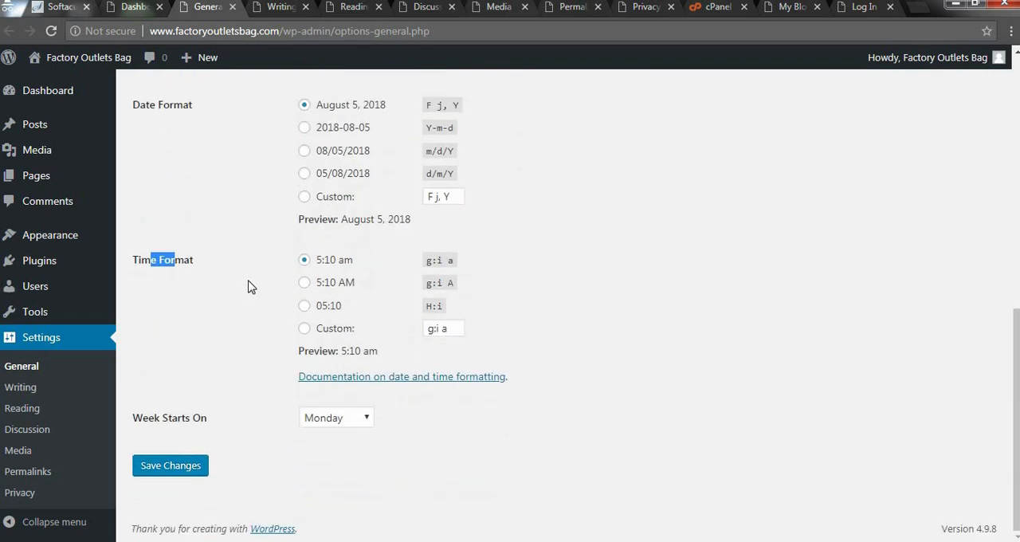
{"action": "left_click", "coordinate": [169, 468]}
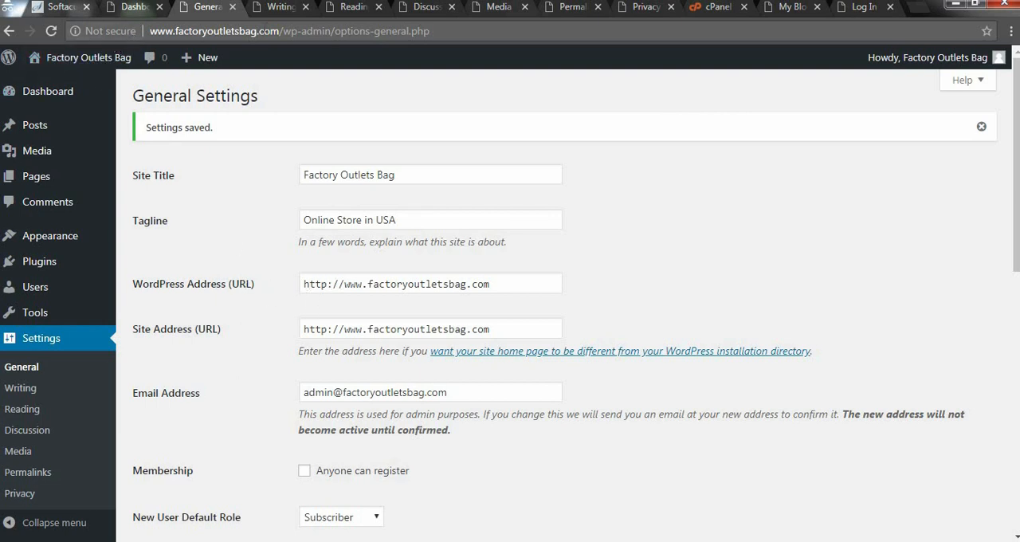
Examine the Writing Settings page, including the Update Services section and the Default Post Category choices
{"action": "left_click", "coordinate": [281, 8]}
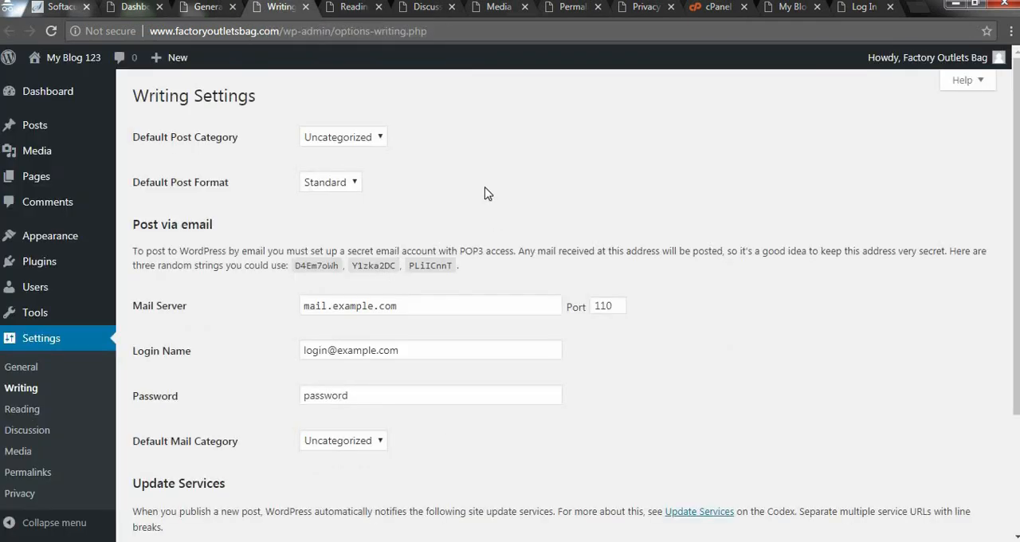
{"action": "scroll", "coordinate": [400, 196], "scroll_direction": "down", "scroll_amount": 1}
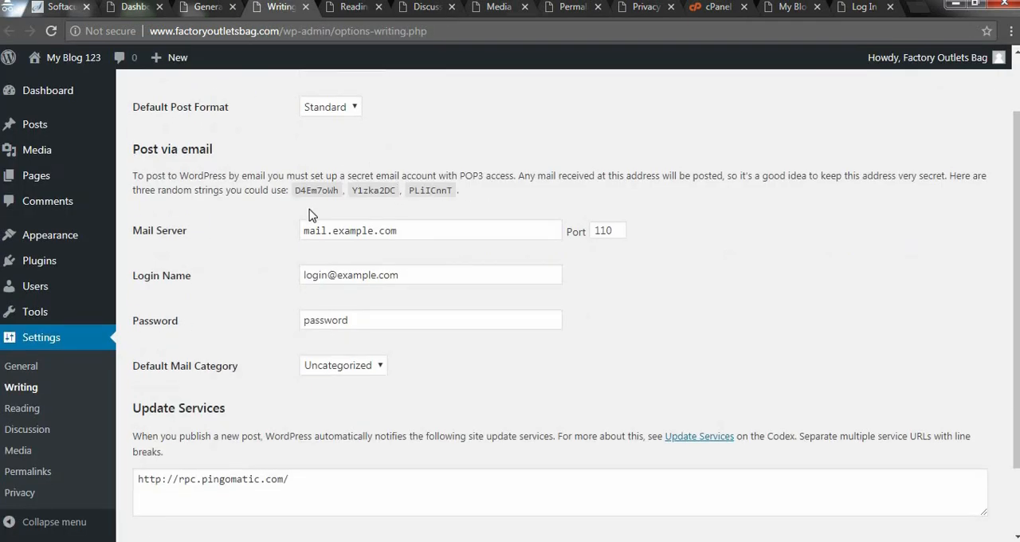
{"action": "scroll", "coordinate": [307, 206], "scroll_direction": "down", "scroll_amount": 1}
{"action": "left_click", "coordinate": [191, 402]}
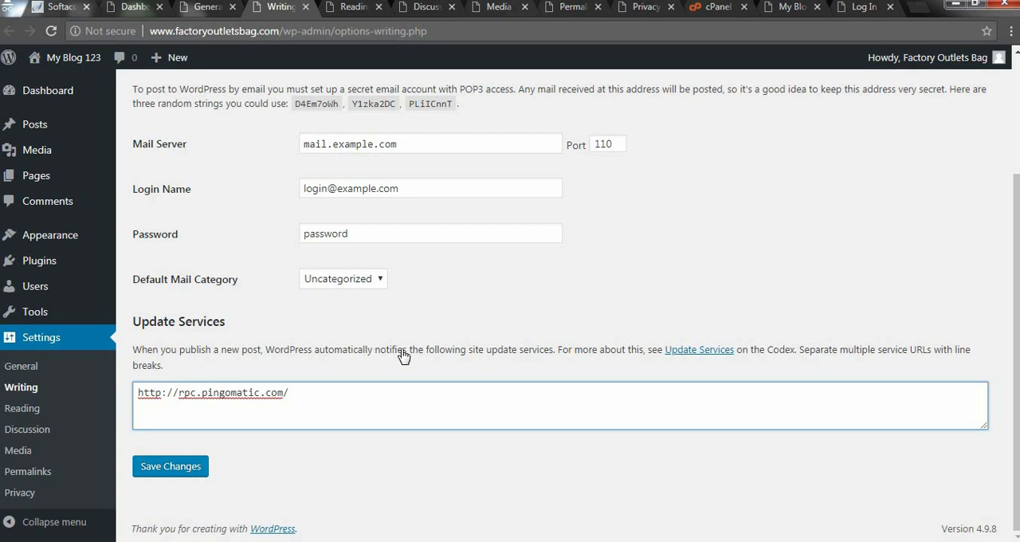
{"action": "left_click_drag", "start_coordinate": [390, 350], "coordinate": [546, 359]}
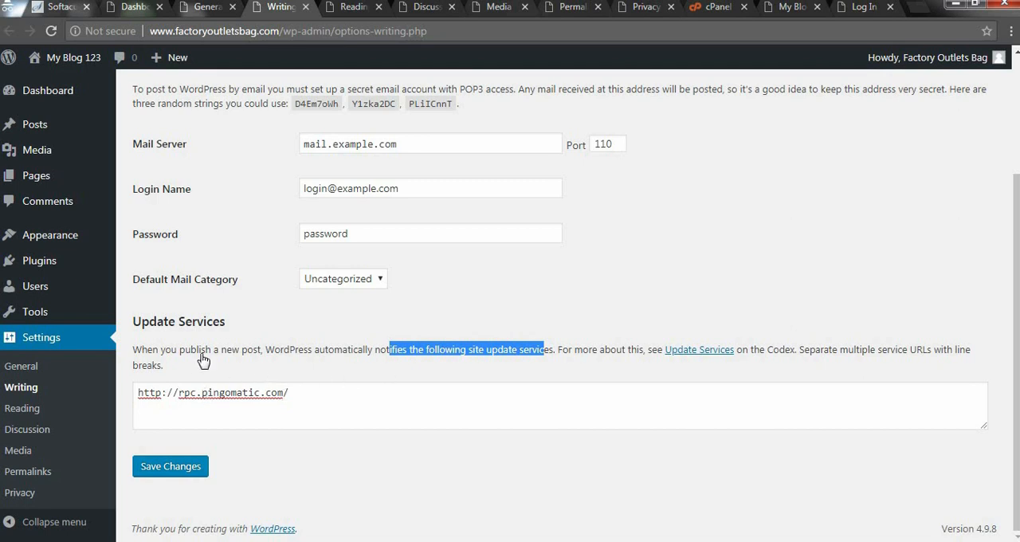
{"action": "left_click", "coordinate": [192, 391]}
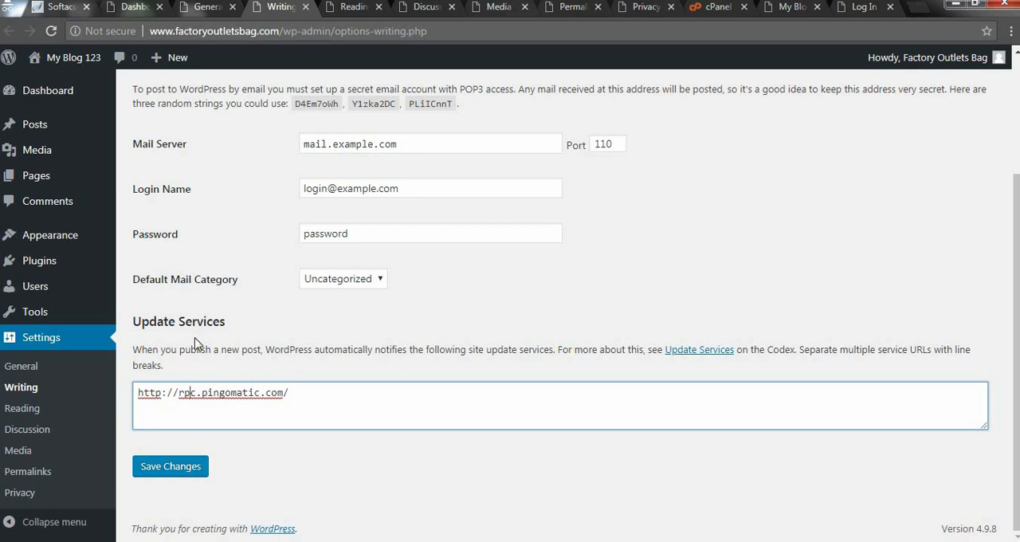
{"action": "double_click", "coordinate": [250, 350]}
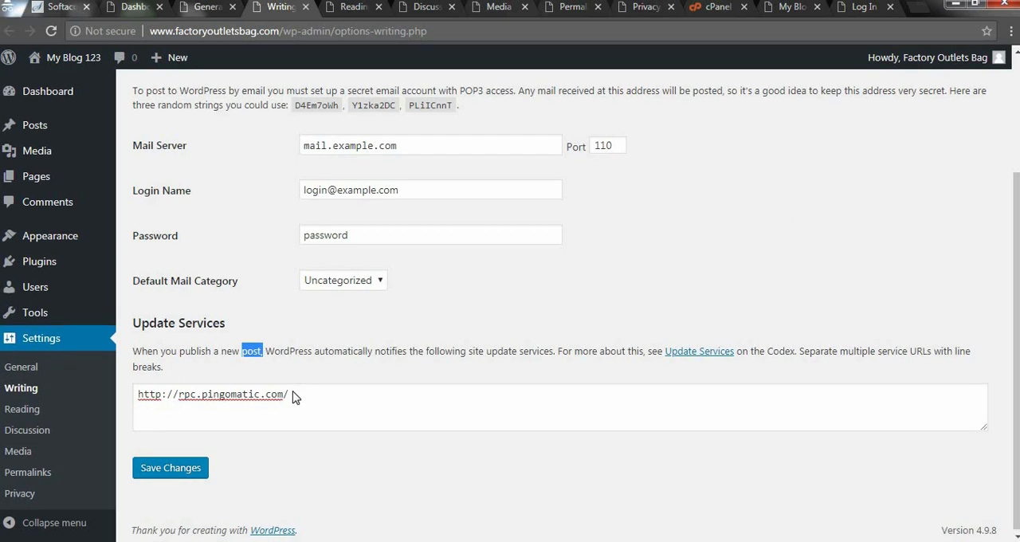
{"action": "scroll", "coordinate": [291, 383], "scroll_direction": "up", "scroll_amount": 2}
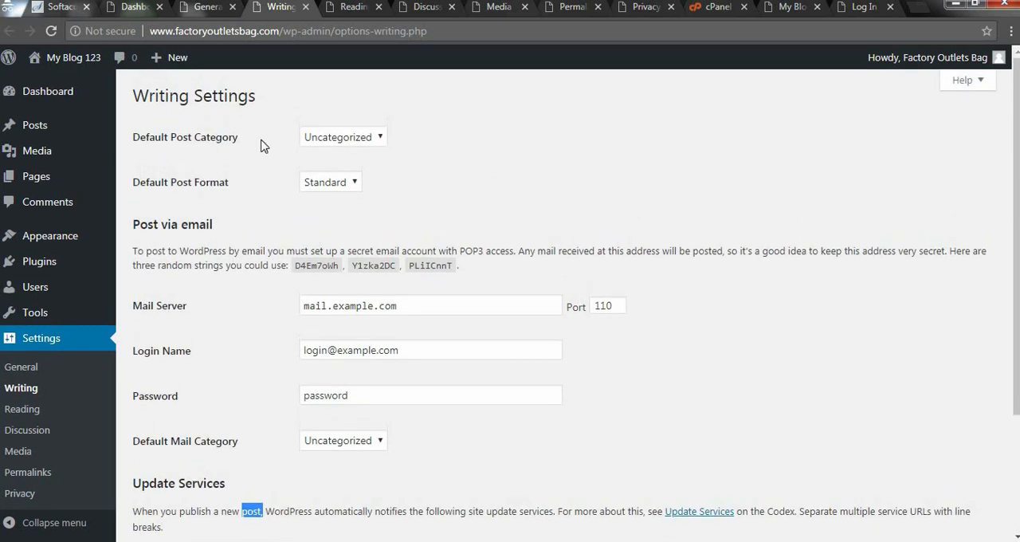
{"action": "left_click", "coordinate": [366, 143]}
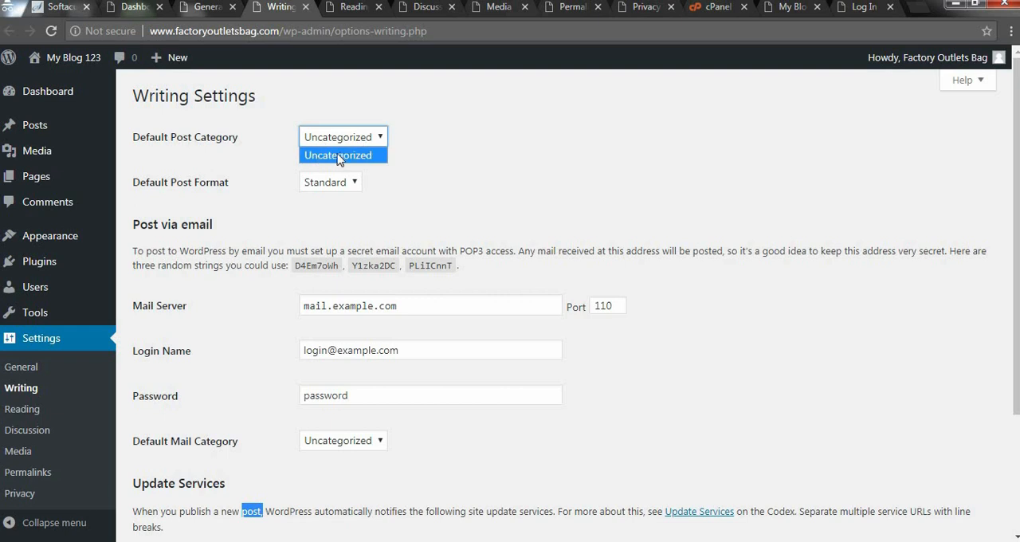
{"action": "left_click", "coordinate": [371, 141]}
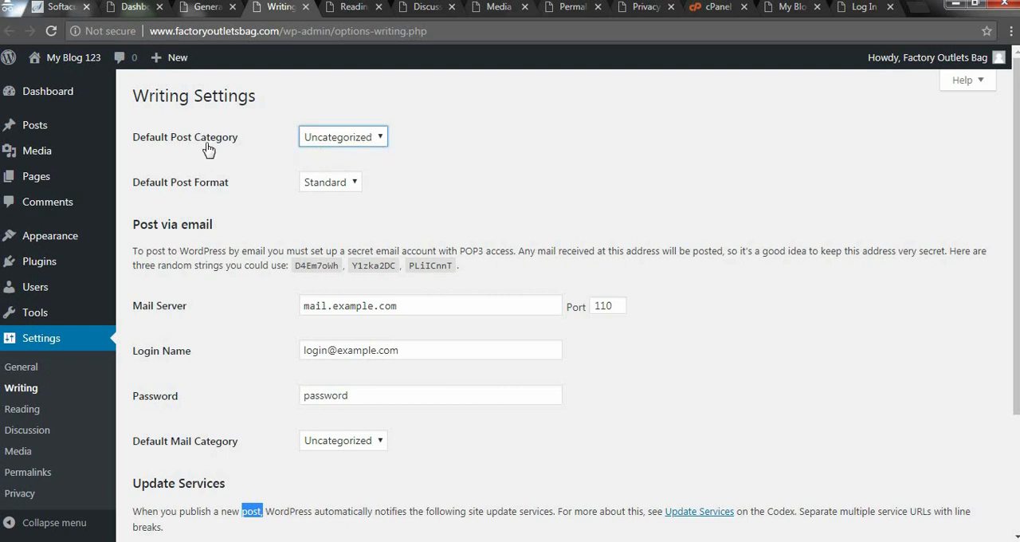
Open the post Categories page in a new browser tab and switch to it
{"action": "mouse_move", "coordinate": [77, 129]}
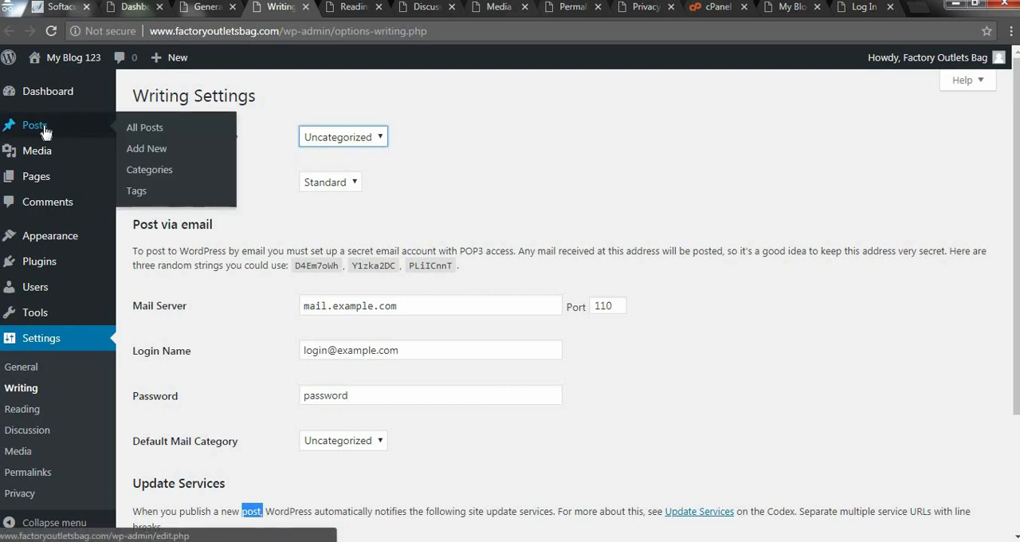
{"action": "right_click", "coordinate": [142, 169]}
{"action": "left_click", "coordinate": [201, 180]}
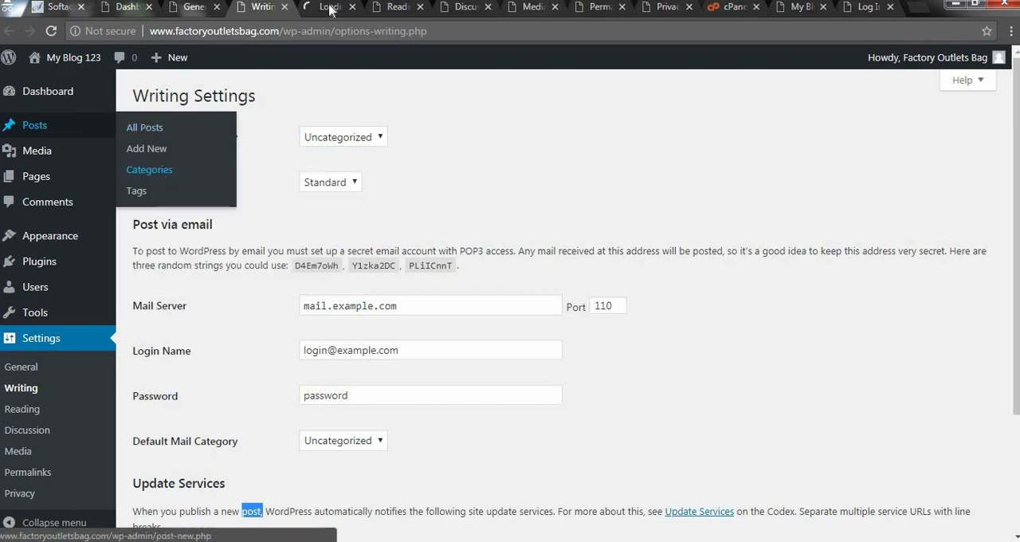
{"action": "key", "text": "ctrl+Tab"}
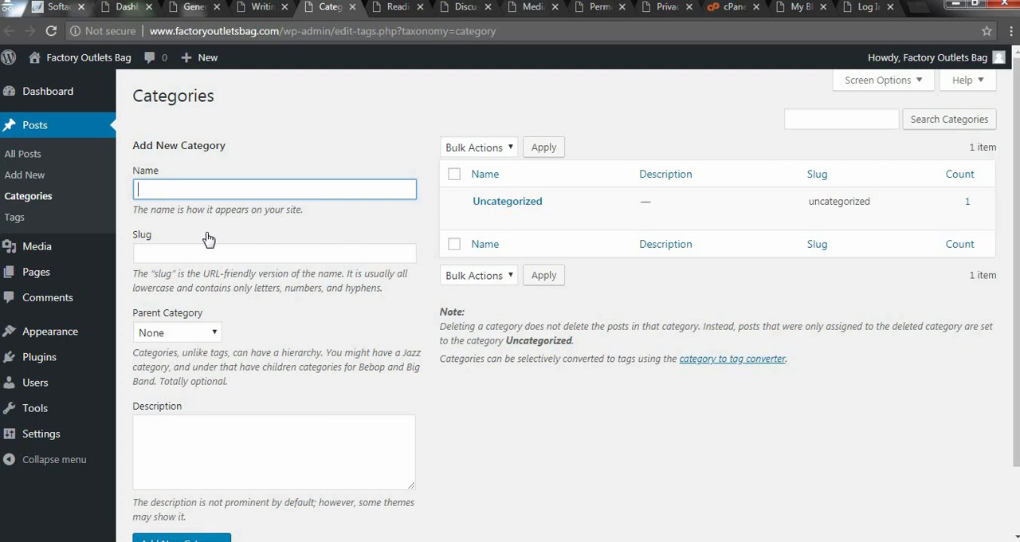
Quick-edit the Uncategorized category, setting both its name and slug to "Blog", and update it
{"action": "left_click", "coordinate": [536, 217]}
{"action": "key", "text": "ctrl+a"}
{"action": "type", "text": "B"}
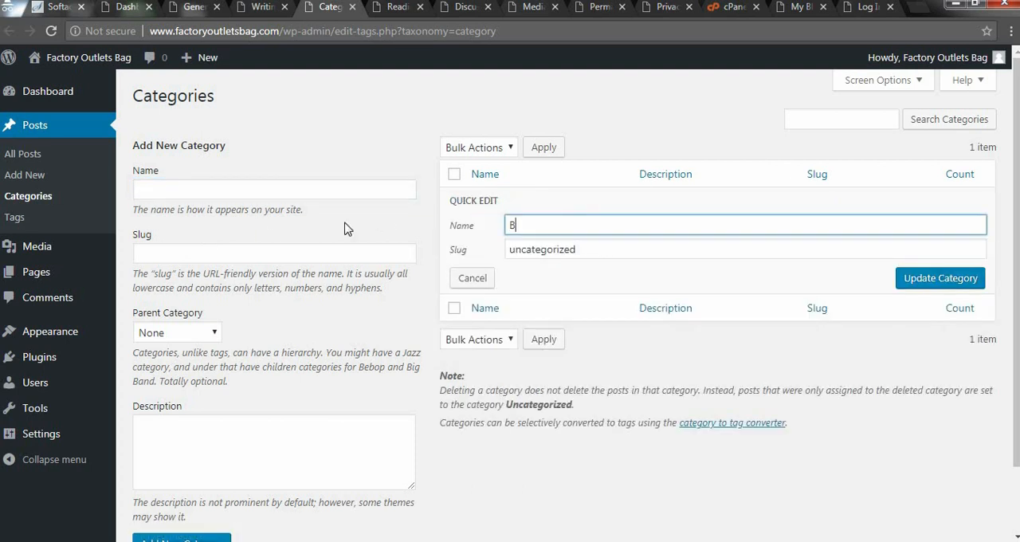
{"action": "type", "text": "log"}
{"action": "key", "text": "ctrl+a"}
{"action": "key", "text": "ctrl+c"}
{"action": "key", "text": "Tab"}
{"action": "key", "text": "ctrl+v"}
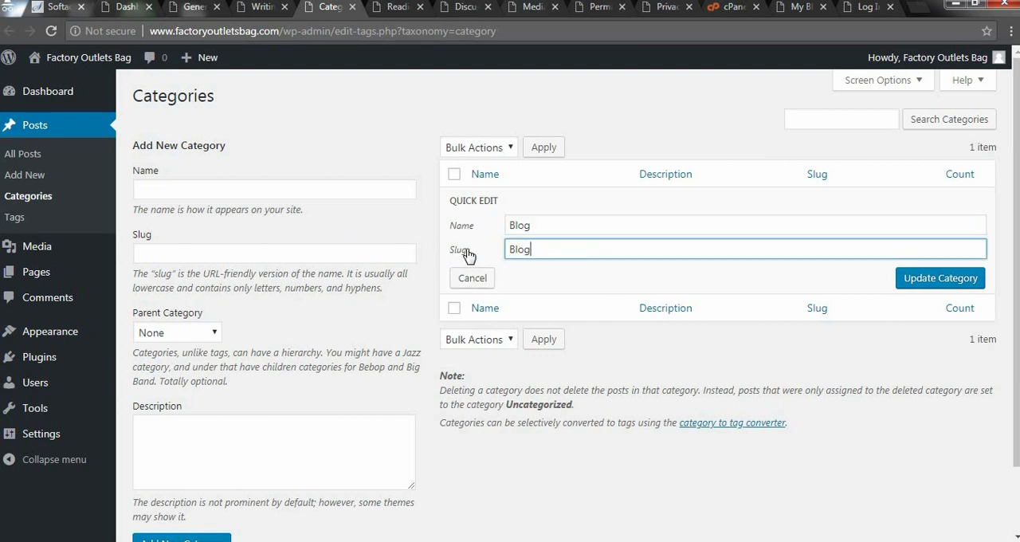
{"action": "left_click", "coordinate": [513, 248]}
{"action": "left_click", "coordinate": [925, 283]}
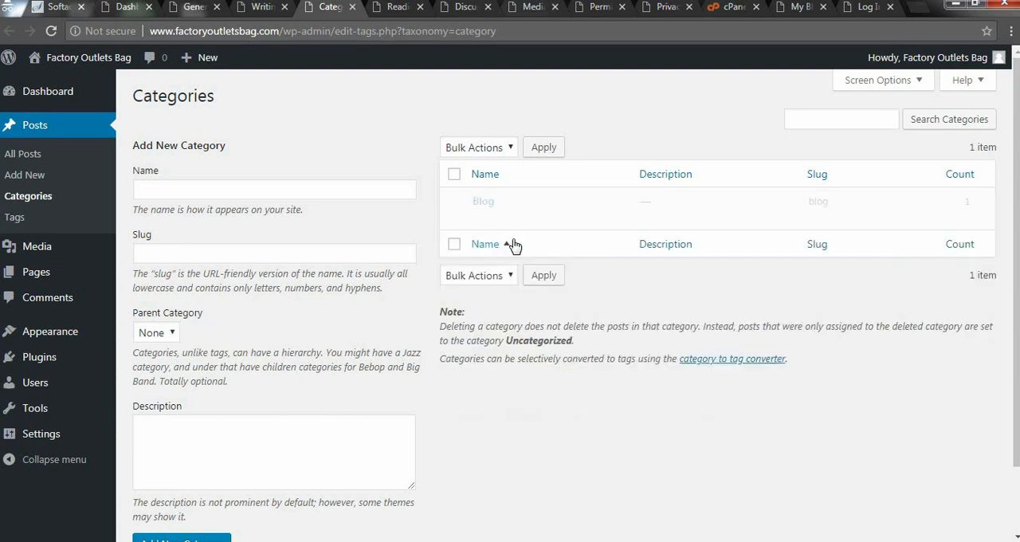
Check the Blog category's slug in Quick Edit and close the editor without changes
{"action": "left_click", "coordinate": [517, 218]}
{"action": "left_click_drag", "start_coordinate": [511, 249], "coordinate": [516, 249]}
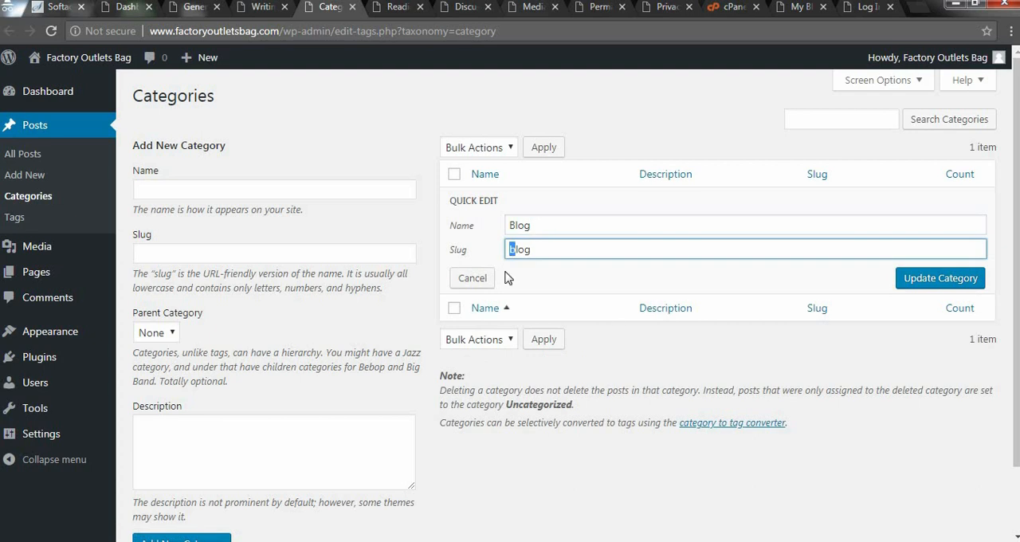
{"action": "key", "text": "Escape"}
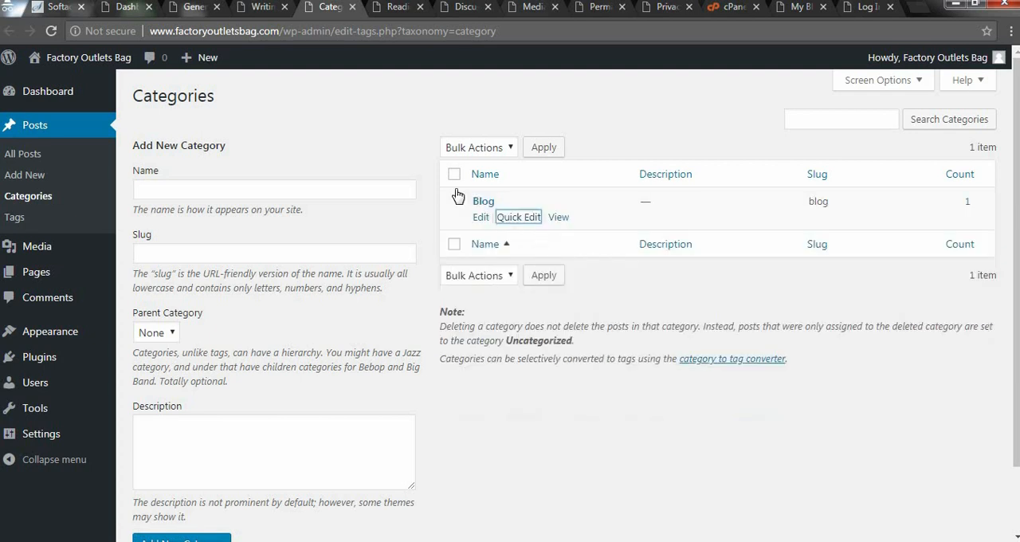
Return to the Writing Settings, reload them, and check the Default Post Category and Default Post Format choices without changing them
{"action": "left_click", "coordinate": [258, 10]}
{"action": "left_click", "coordinate": [24, 387]}
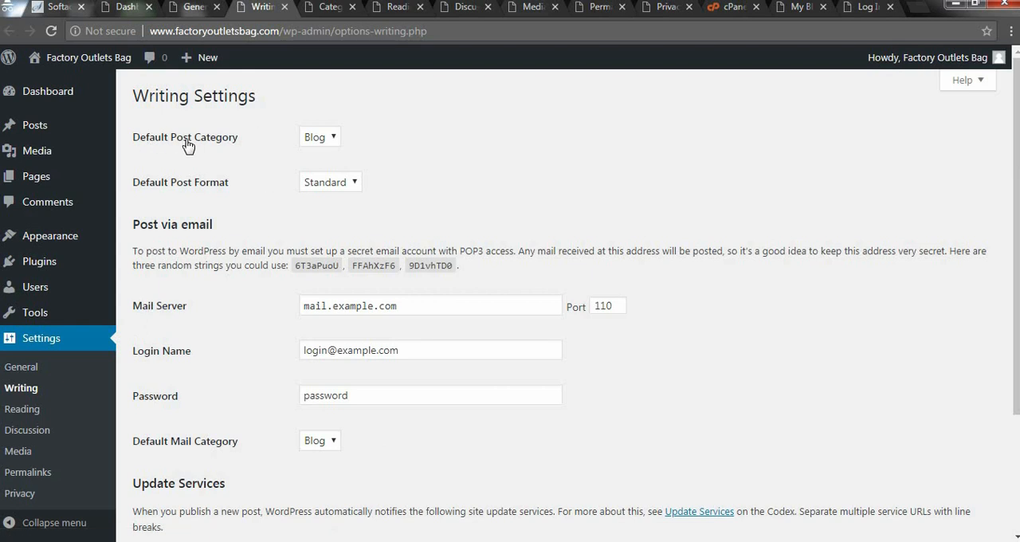
{"action": "left_click", "coordinate": [322, 143]}
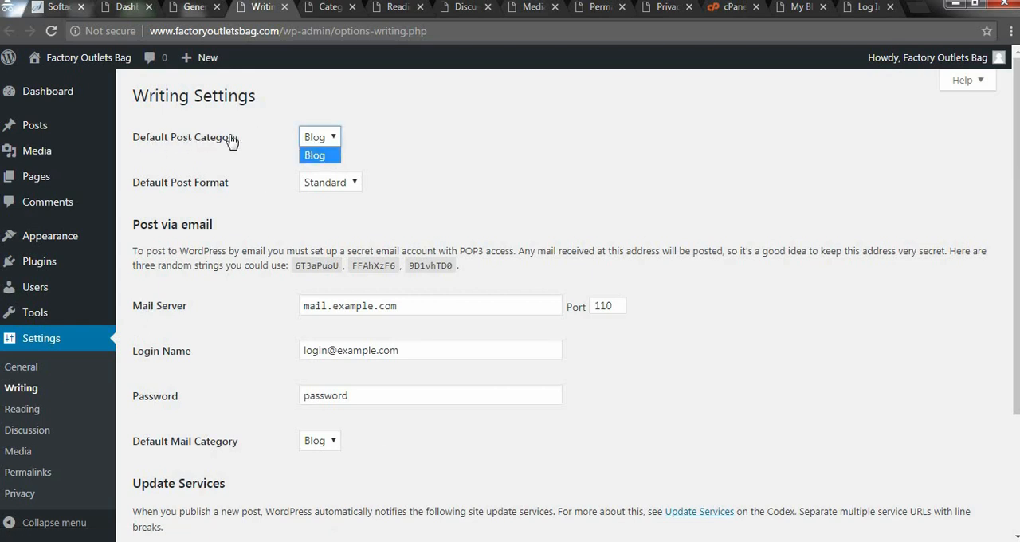
{"action": "left_click", "coordinate": [334, 136]}
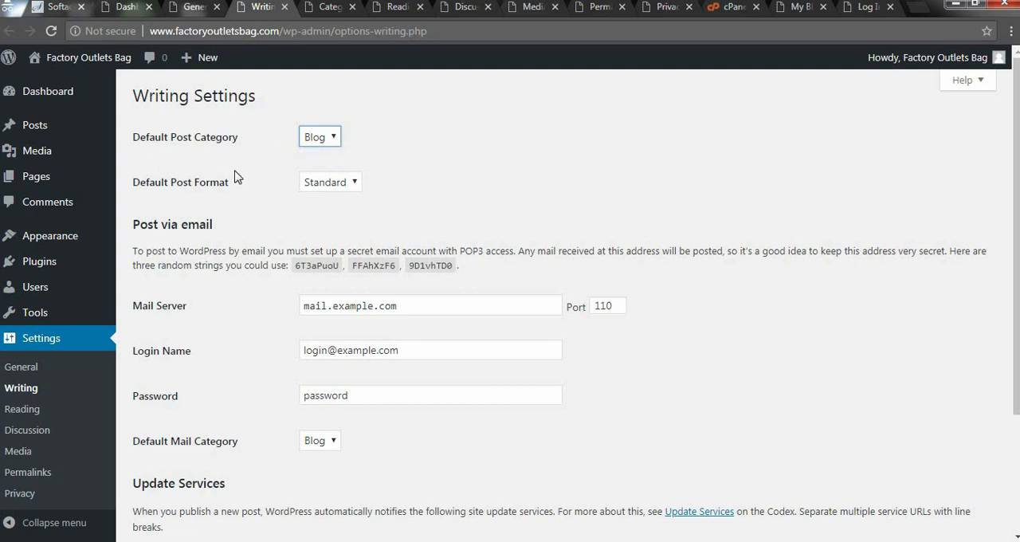
{"action": "left_click", "coordinate": [340, 182]}
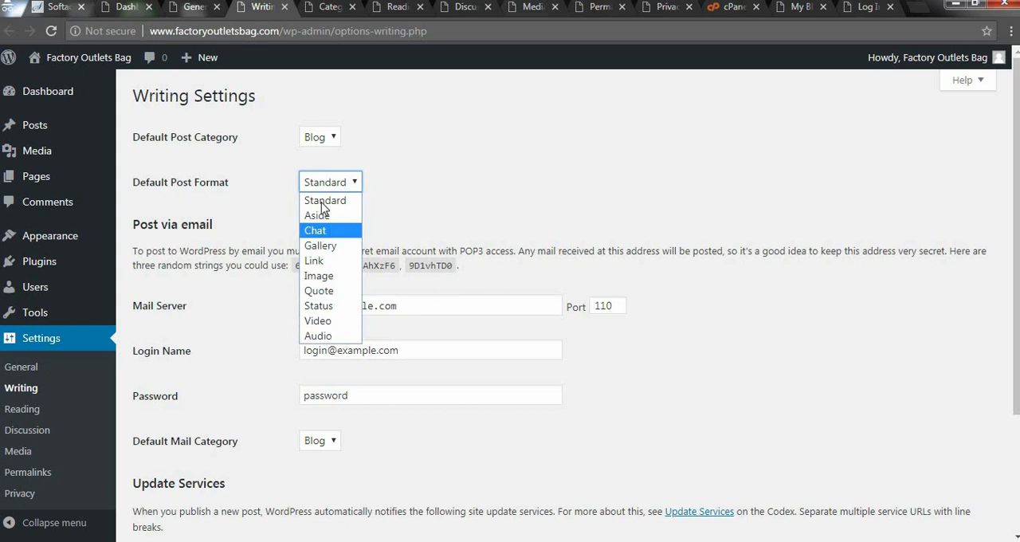
{"action": "left_click", "coordinate": [412, 177]}
Review the Post via email fields and the Update Services list on the Writing Settings page
{"action": "scroll", "coordinate": [146, 90], "scroll_direction": "down", "scroll_amount": 2}
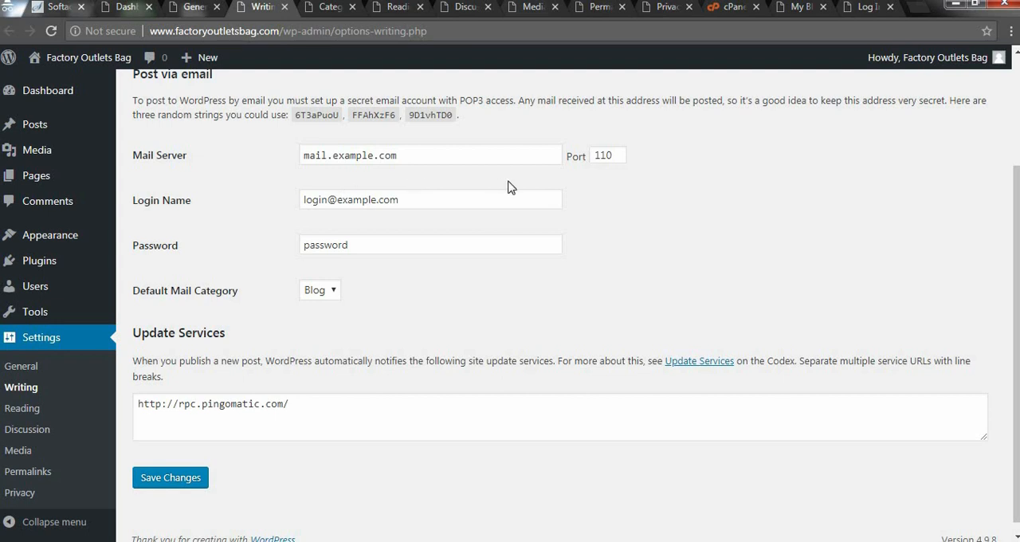
{"action": "left_click", "coordinate": [331, 157]}
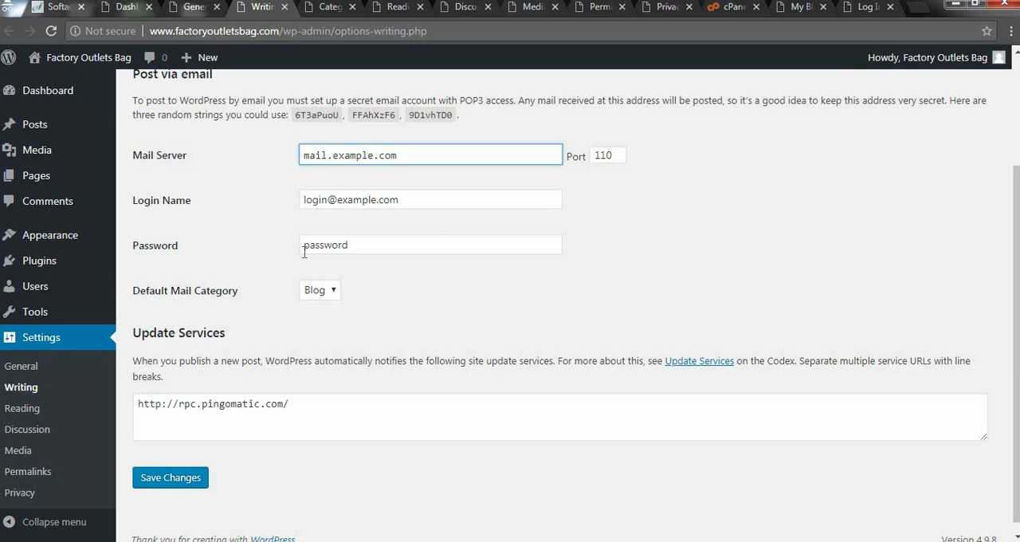
{"action": "scroll", "coordinate": [215, 359], "scroll_direction": "down", "scroll_amount": 1}
{"action": "left_click", "coordinate": [192, 397]}
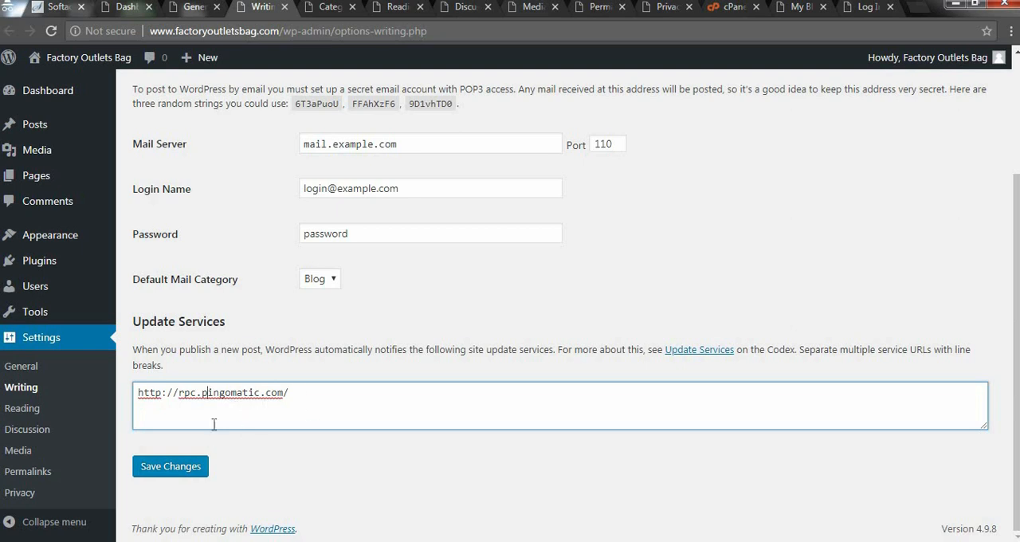
Open a new browser tab, place it right after the Writing Settings tab, and load freewordpresstools.com in it
{"action": "left_click", "coordinate": [920, 7]}
{"action": "left_click_drag", "start_coordinate": [859, 14], "coordinate": [296, 10]}
{"action": "type", "text": "freewordpresstools.com"}
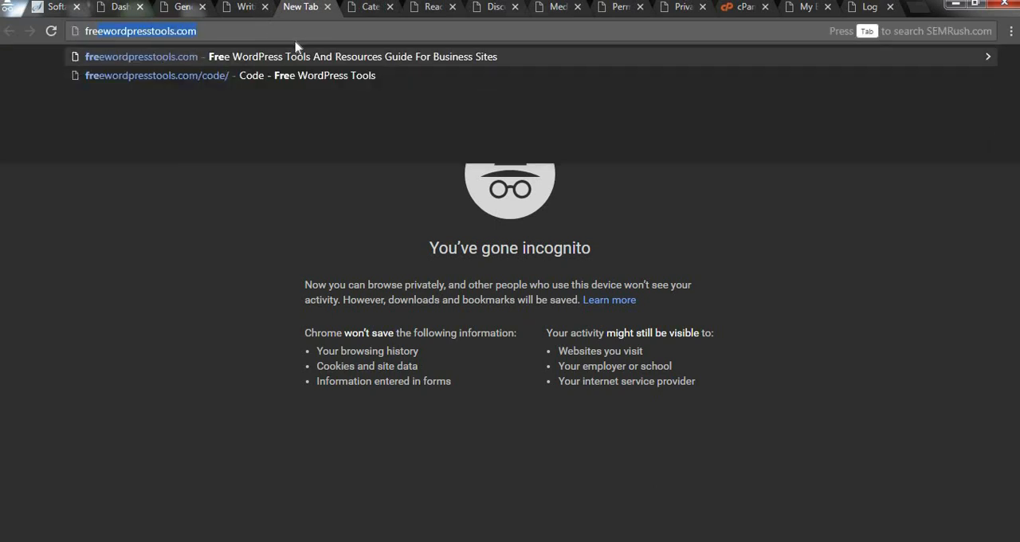
{"action": "key", "text": "Down"}
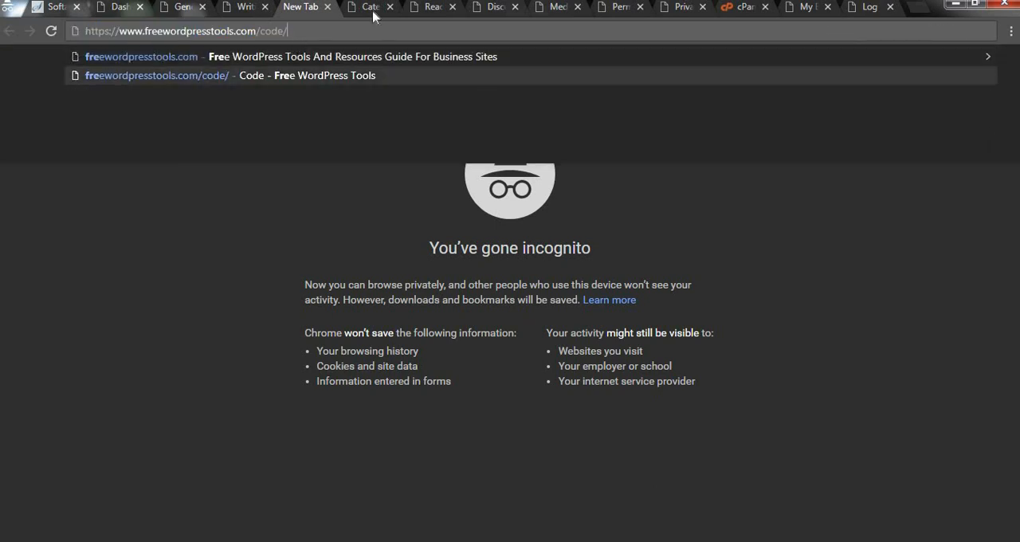
{"action": "left_click", "coordinate": [148, 56]}
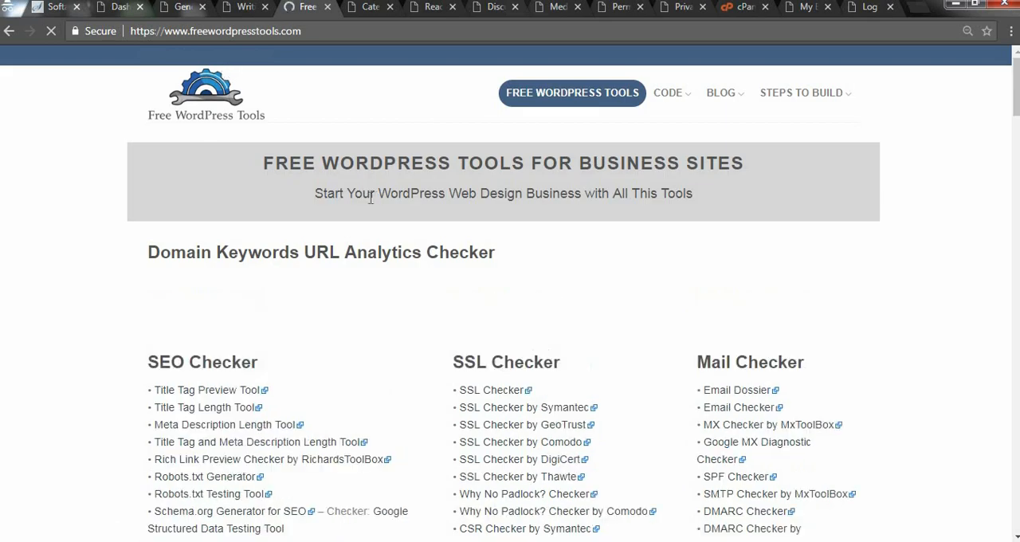
Open the site's Code page and go to its "WordPress Ping List for Faster Indexing Of New Post" section
{"action": "mouse_move", "coordinate": [679, 100]}
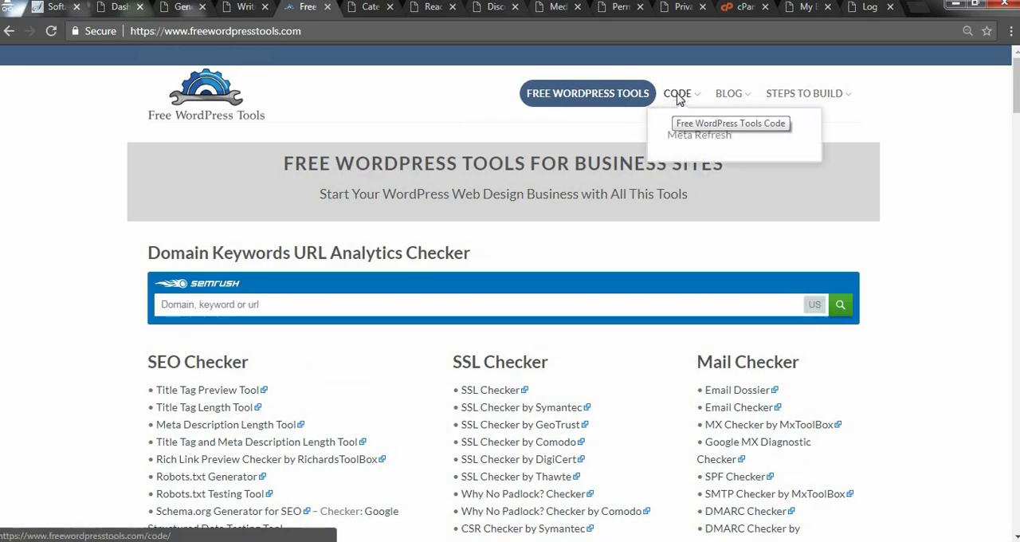
{"action": "left_click", "coordinate": [678, 100]}
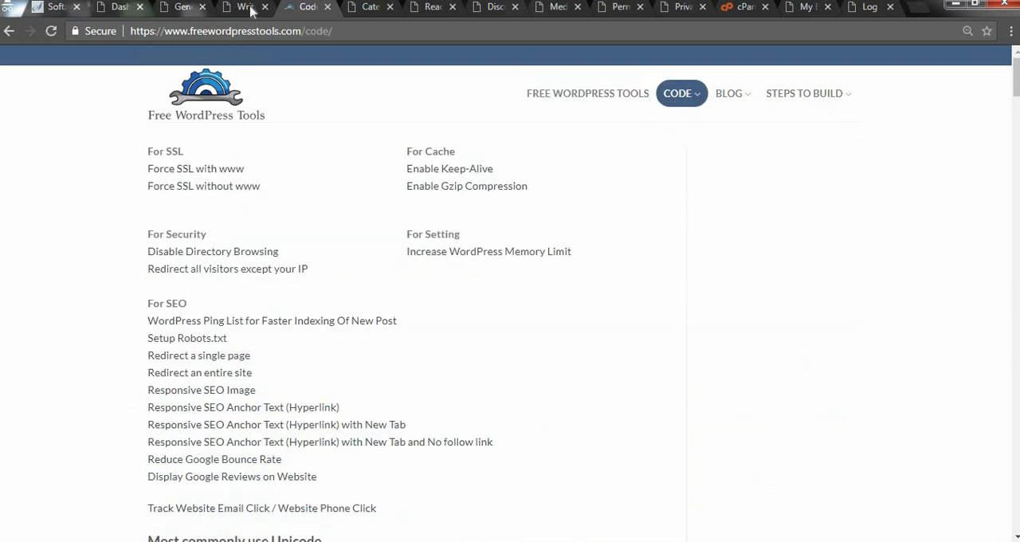
{"action": "left_click_drag", "start_coordinate": [148, 302], "coordinate": [187, 302]}
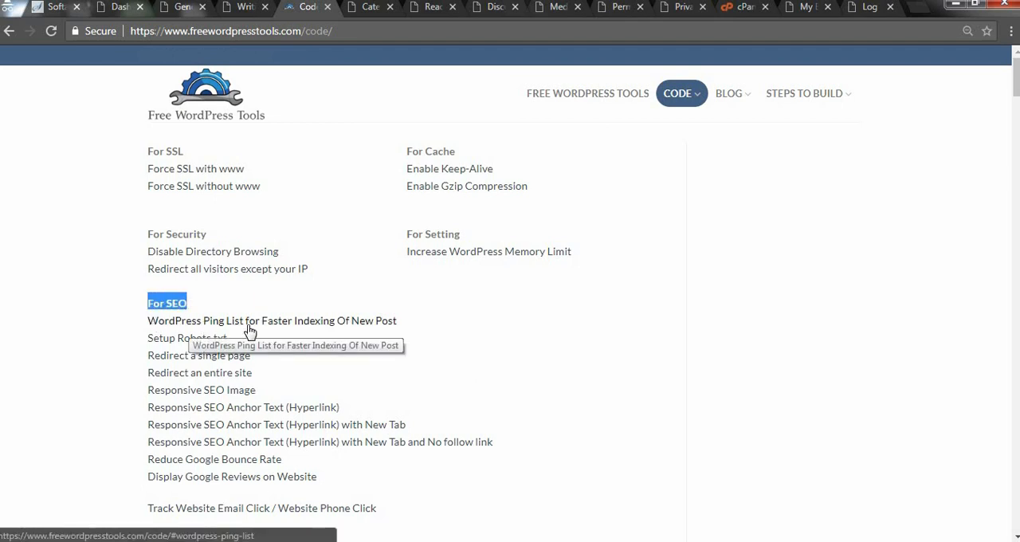
{"action": "left_click", "coordinate": [382, 322]}
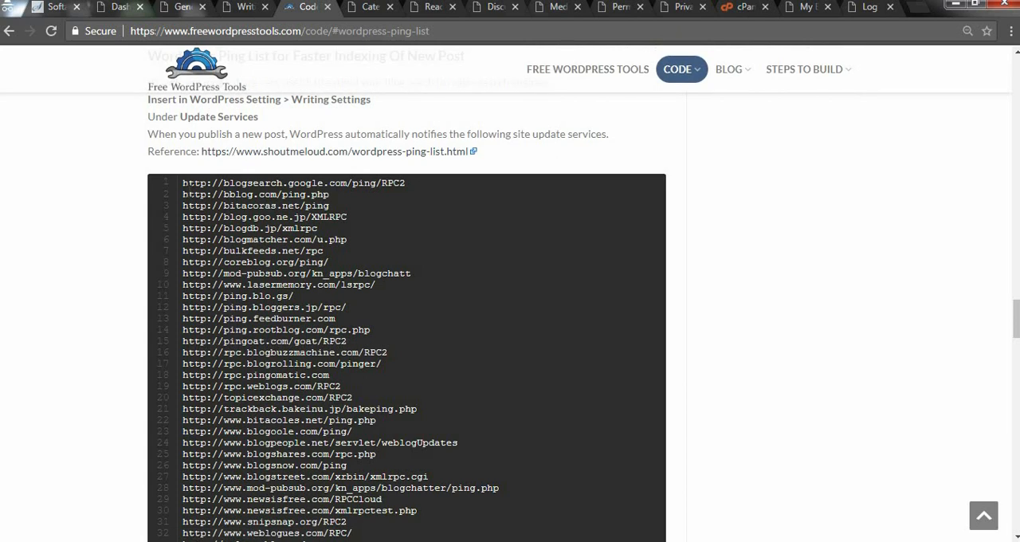
{"action": "left_click_drag", "start_coordinate": [183, 183], "coordinate": [255, 262]}
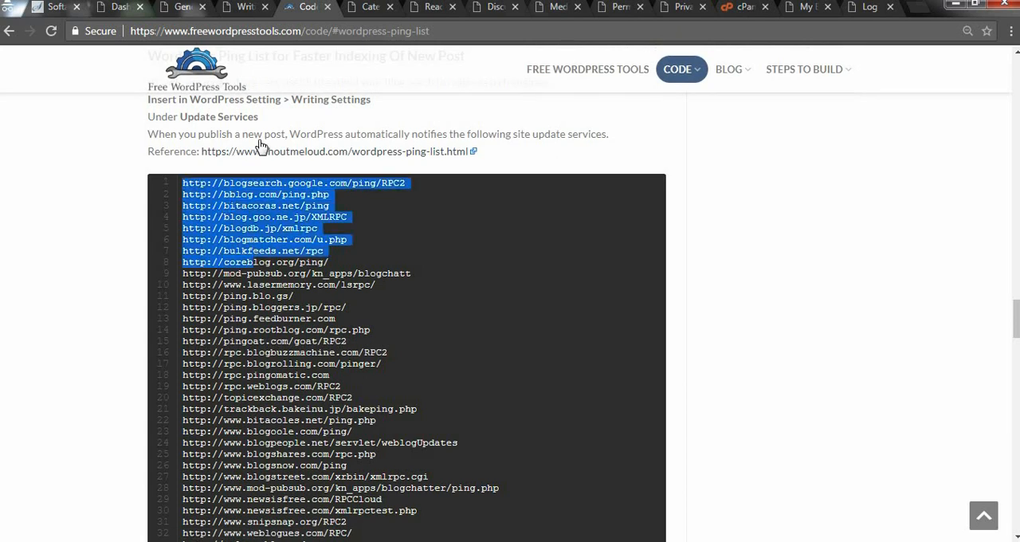
{"action": "left_click", "coordinate": [230, 12]}
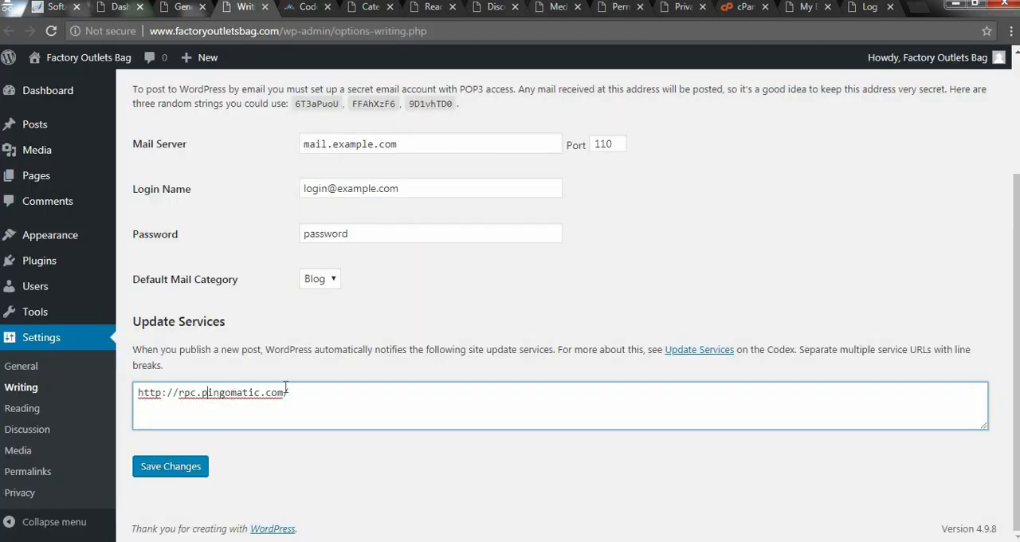
{"action": "left_click_drag", "start_coordinate": [134, 390], "coordinate": [258, 404]}
{"action": "key", "text": "ctrl+c"}
{"action": "left_click", "coordinate": [307, 9]}
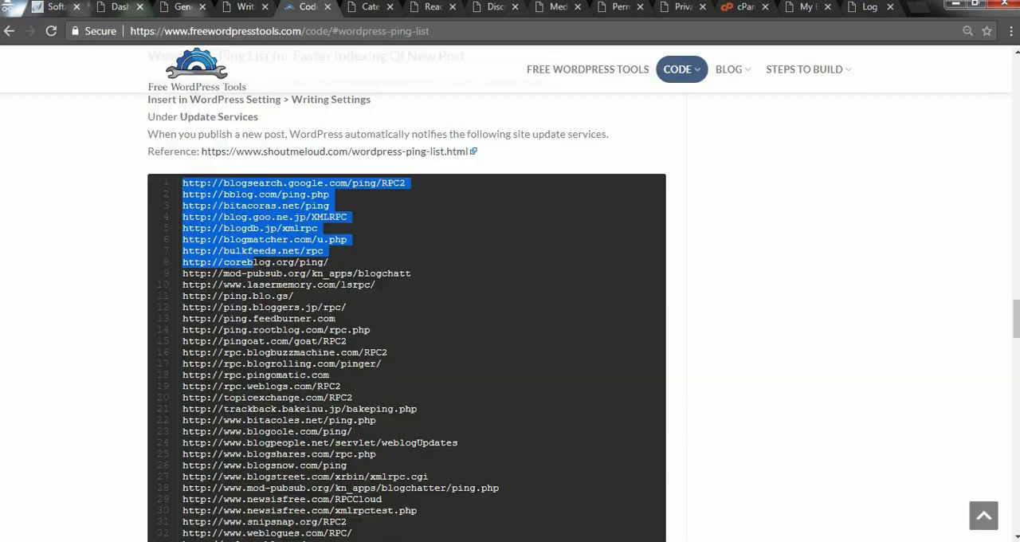
{"action": "key", "text": "ctrl+f"}
{"action": "key", "text": "ctrl+v"}
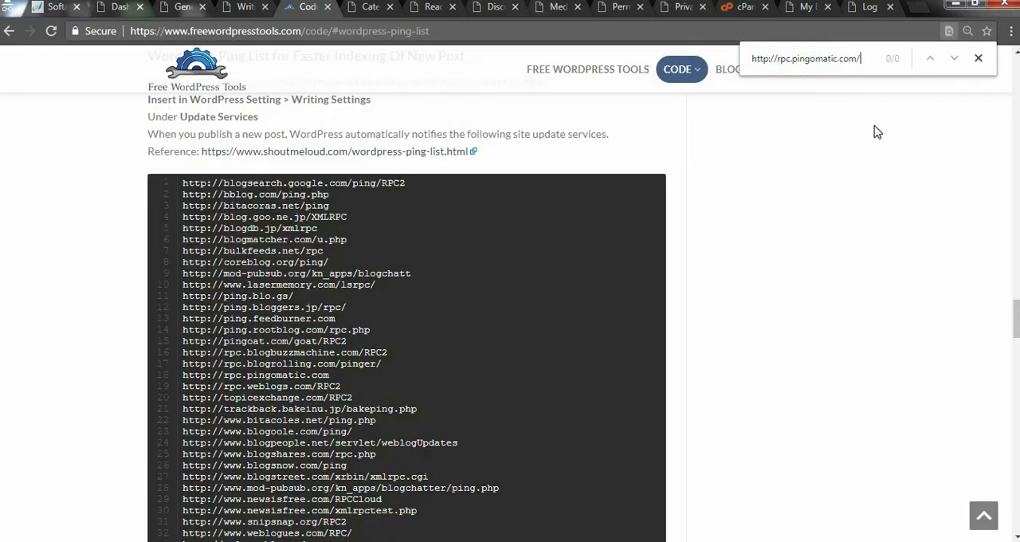
{"action": "key", "text": "BackSpace"}
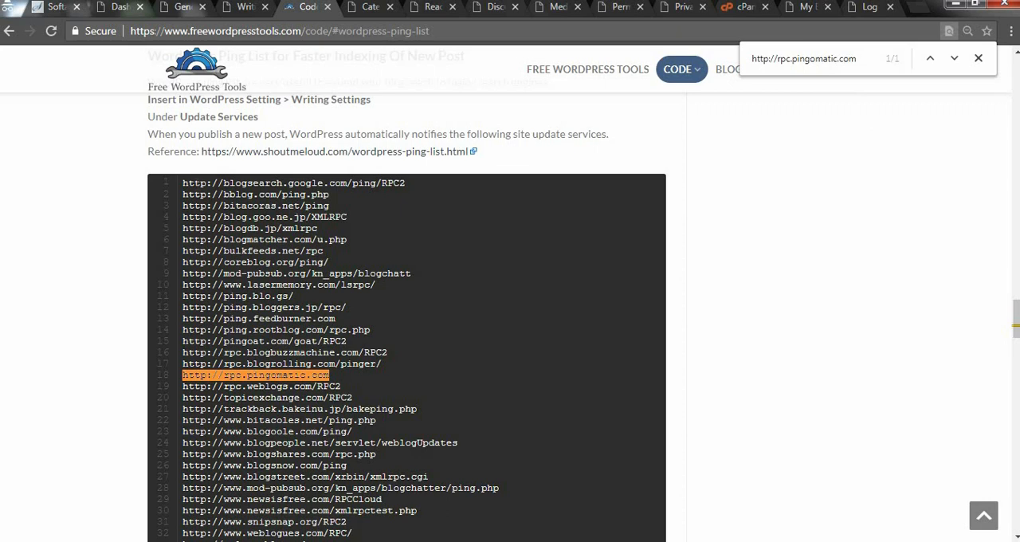
Copy the entire ping list, replace the Update Services entry in Writing Settings with it, and save the changes
{"action": "left_click_drag", "start_coordinate": [182, 183], "coordinate": [312, 470]}
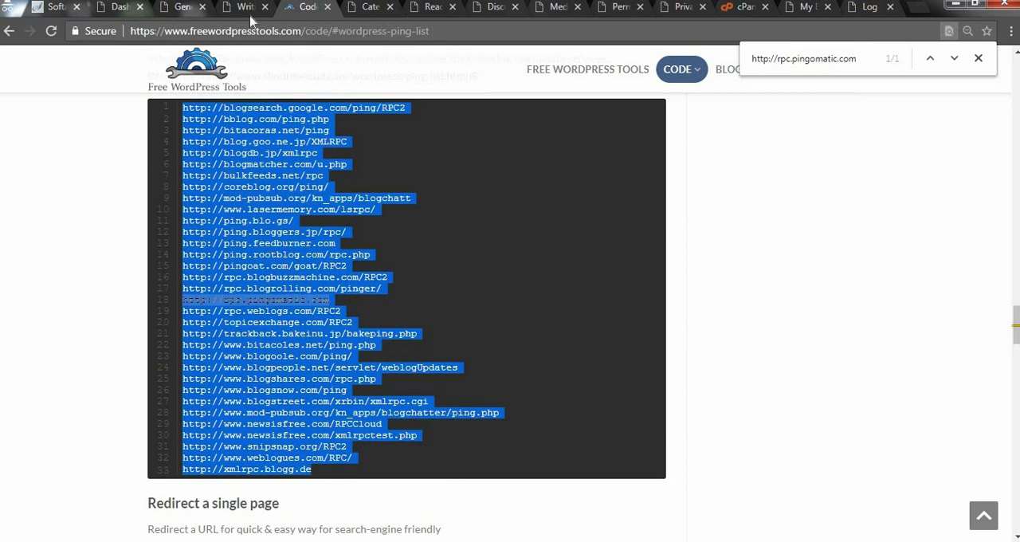
{"action": "key", "text": "ctrl+shift+Tab"}
{"action": "left_click", "coordinate": [308, 403]}
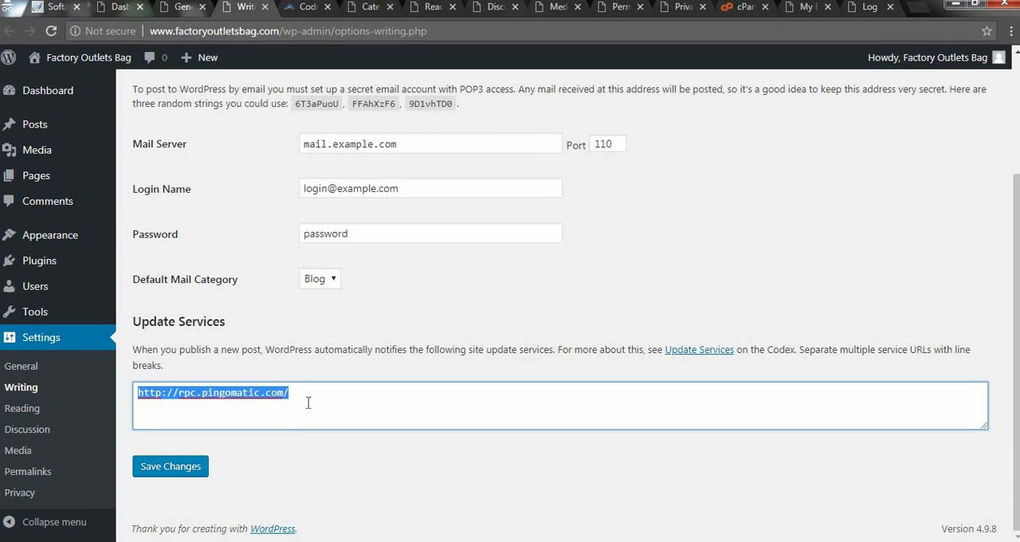
{"action": "key", "text": "ctrl+v"}
{"action": "left_click", "coordinate": [176, 470]}
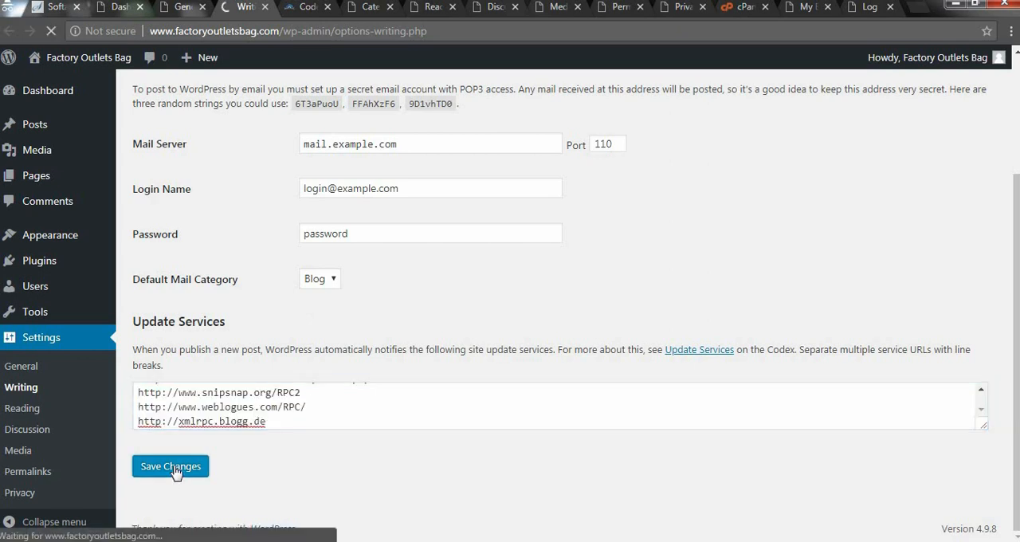
{"action": "scroll", "coordinate": [267, 211], "scroll_direction": "down", "scroll_amount": 3}
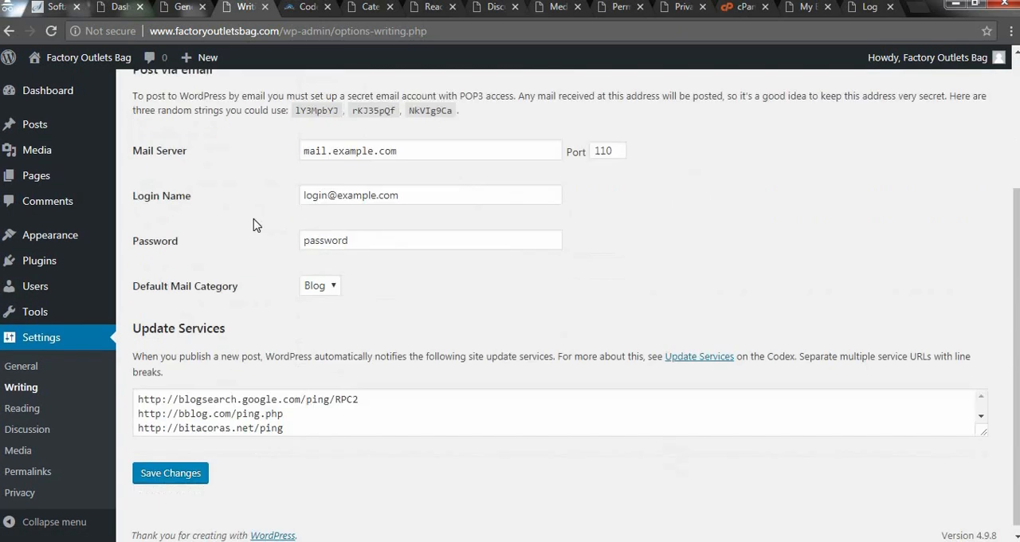
{"action": "scroll", "coordinate": [201, 169], "scroll_direction": "up", "scroll_amount": 3}
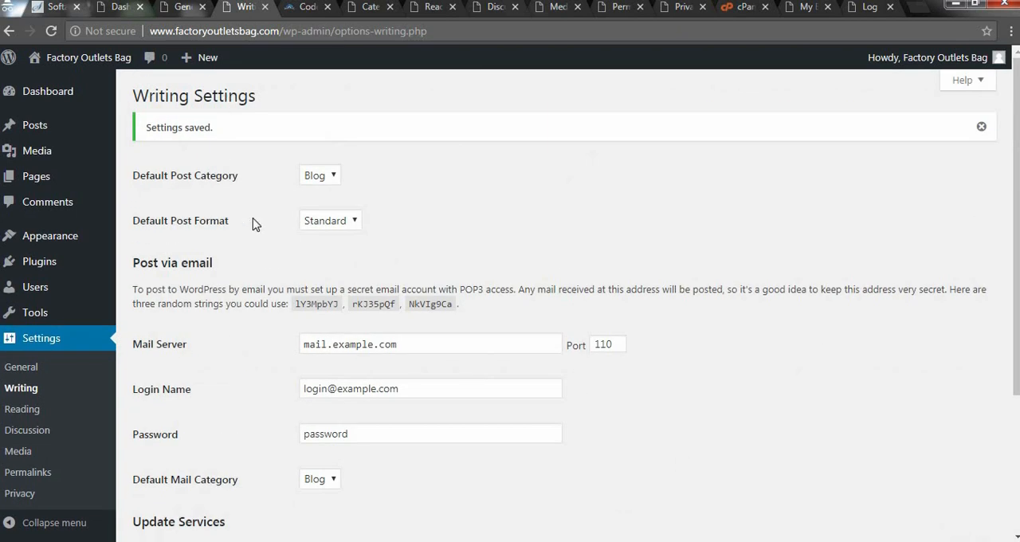
Close the Writing Settings and Categories browser tabs to reach the Reading Settings
{"action": "left_click", "coordinate": [266, 7]}
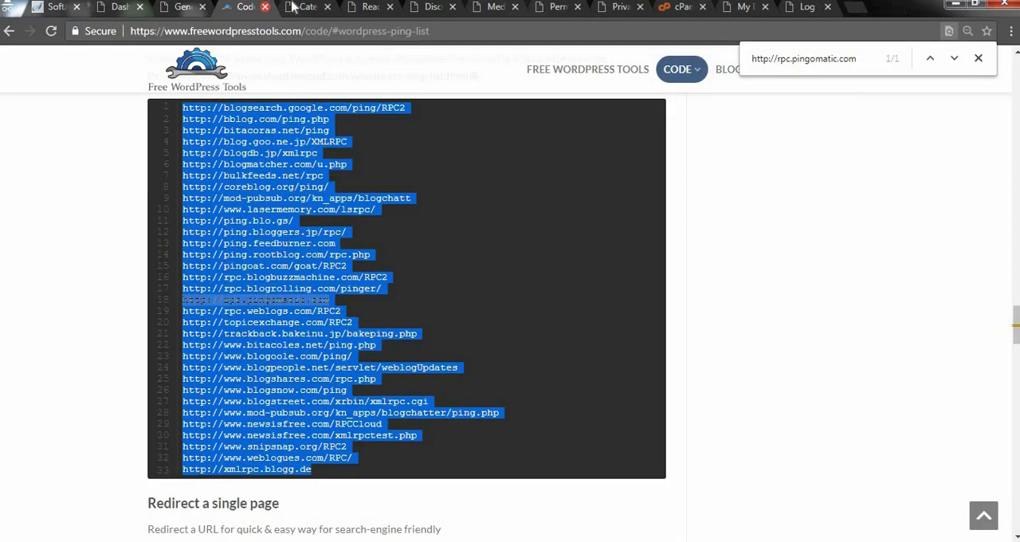
{"action": "left_click", "coordinate": [302, 8]}
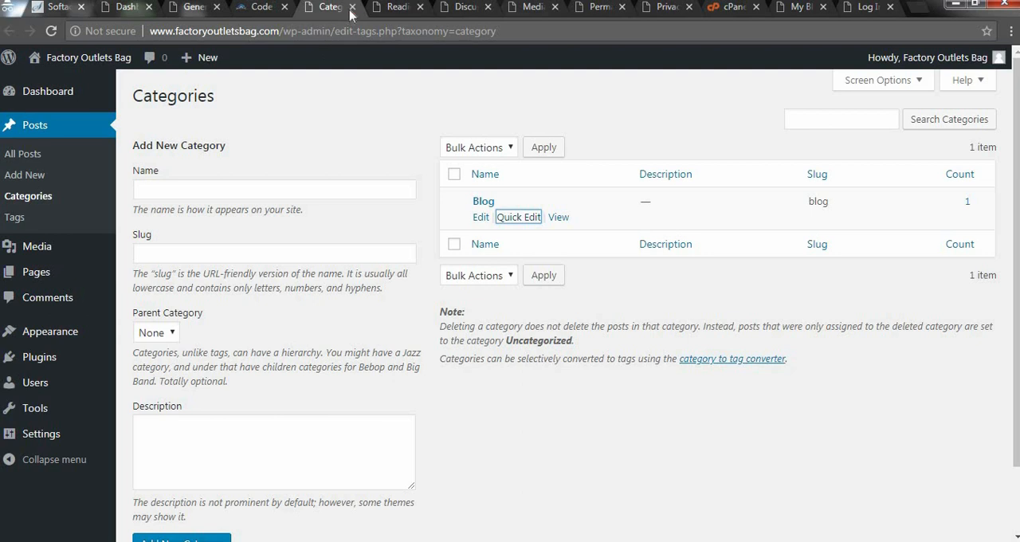
{"action": "left_click", "coordinate": [353, 7]}
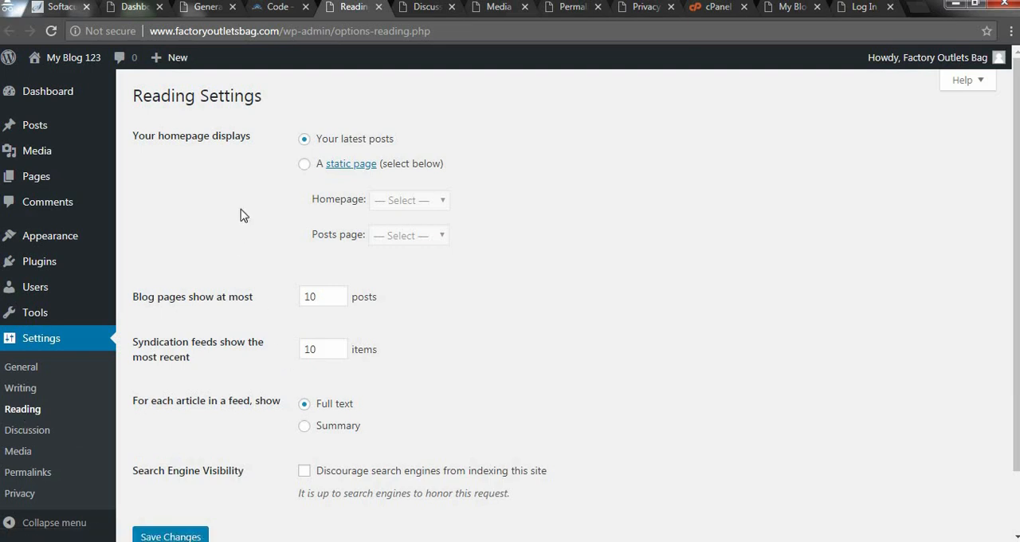
Open the site's front page in a new browser tab and examine its Posts section against the "Your homepage displays" setting
{"action": "mouse_move", "coordinate": [76, 62]}
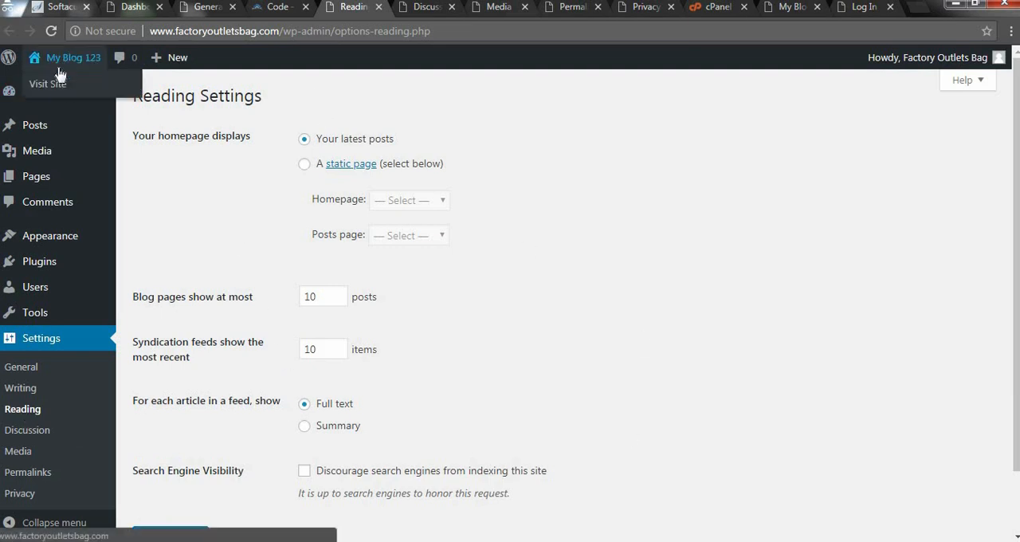
{"action": "right_click", "coordinate": [60, 83]}
{"action": "left_click", "coordinate": [99, 88]}
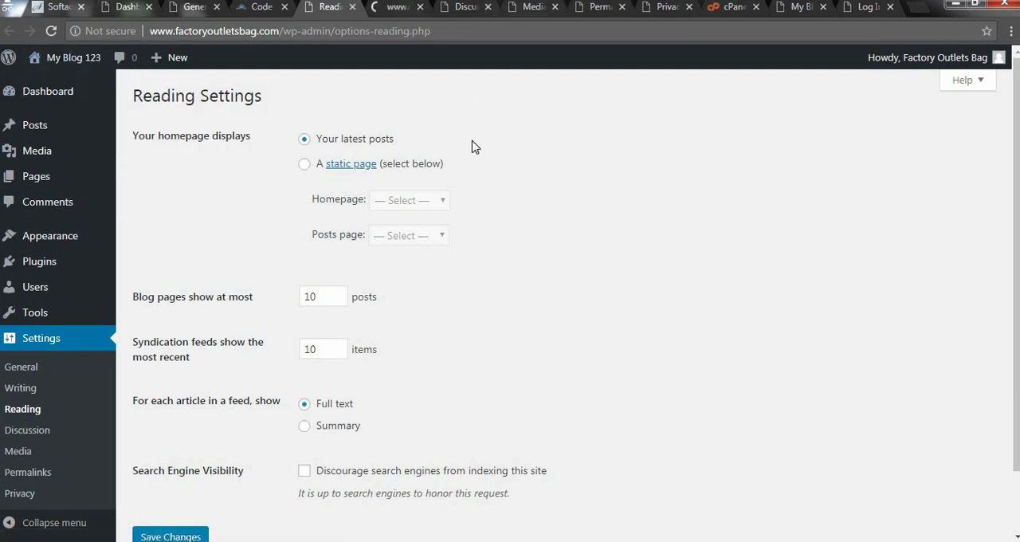
{"action": "left_click_drag", "start_coordinate": [143, 137], "coordinate": [249, 137]}
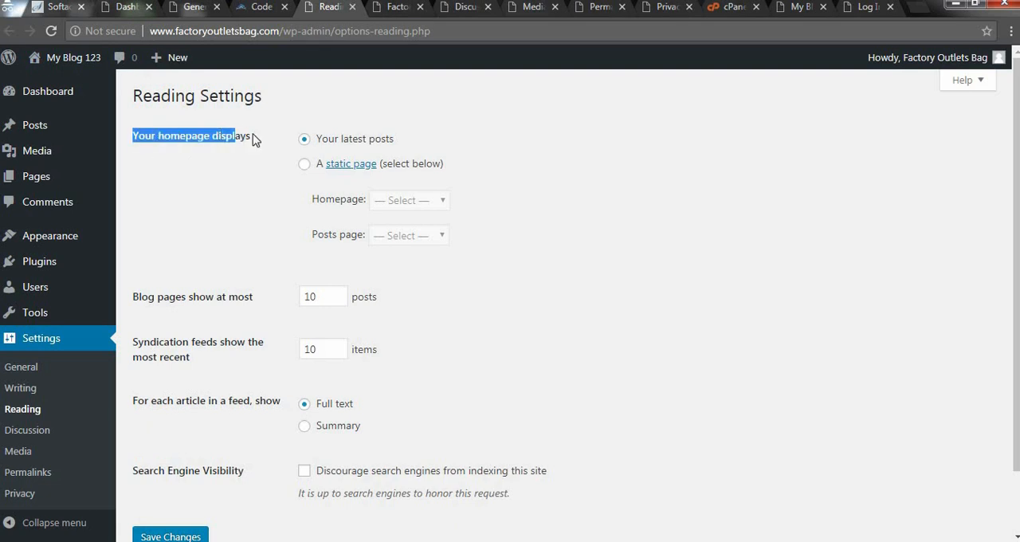
{"action": "left_click", "coordinate": [398, 8]}
{"action": "scroll", "coordinate": [365, 203], "scroll_direction": "down", "scroll_amount": 5}
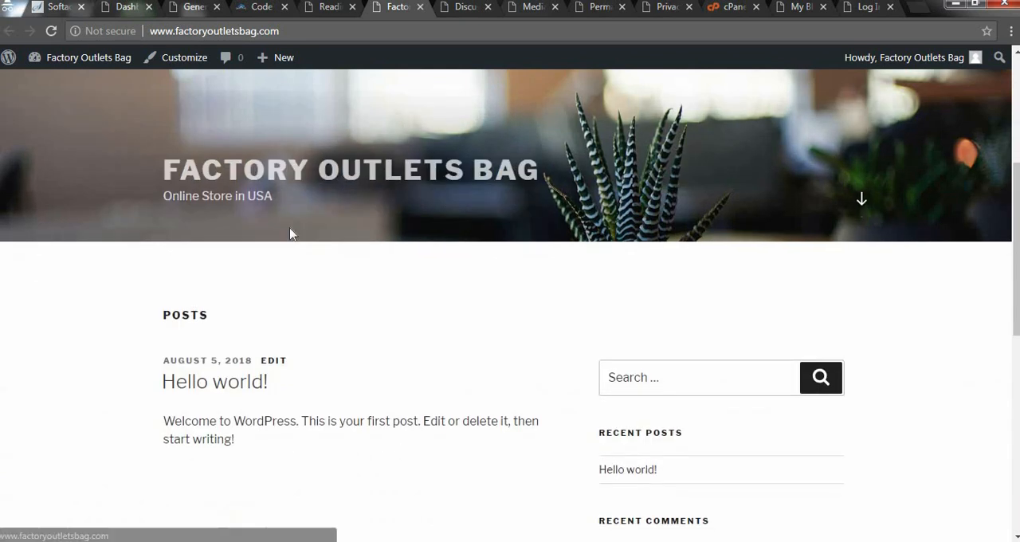
{"action": "left_click_drag", "start_coordinate": [163, 165], "coordinate": [201, 166]}
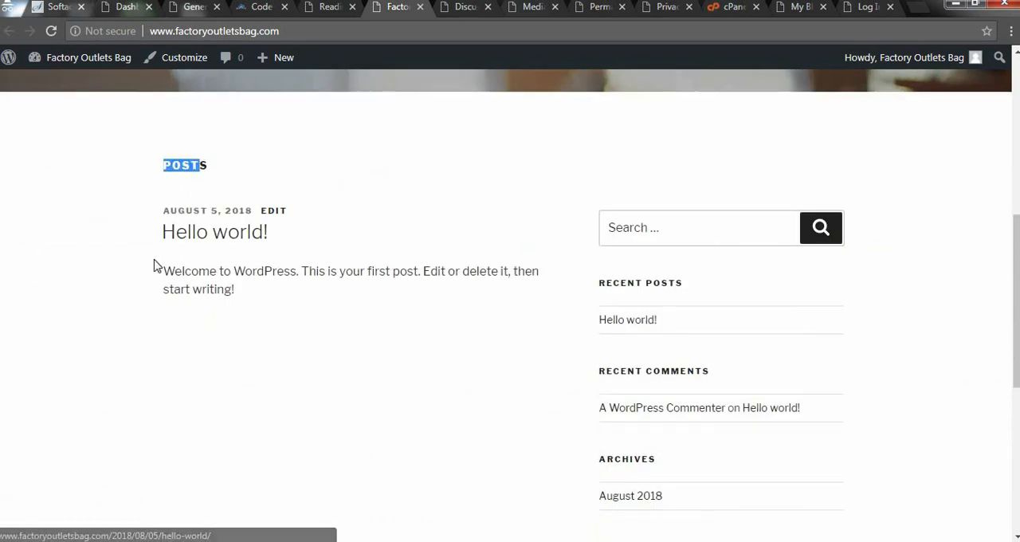
Return to Reading Settings and open the All Posts page in a new browser tab
{"action": "key", "text": "ctrl+shift+Tab"}
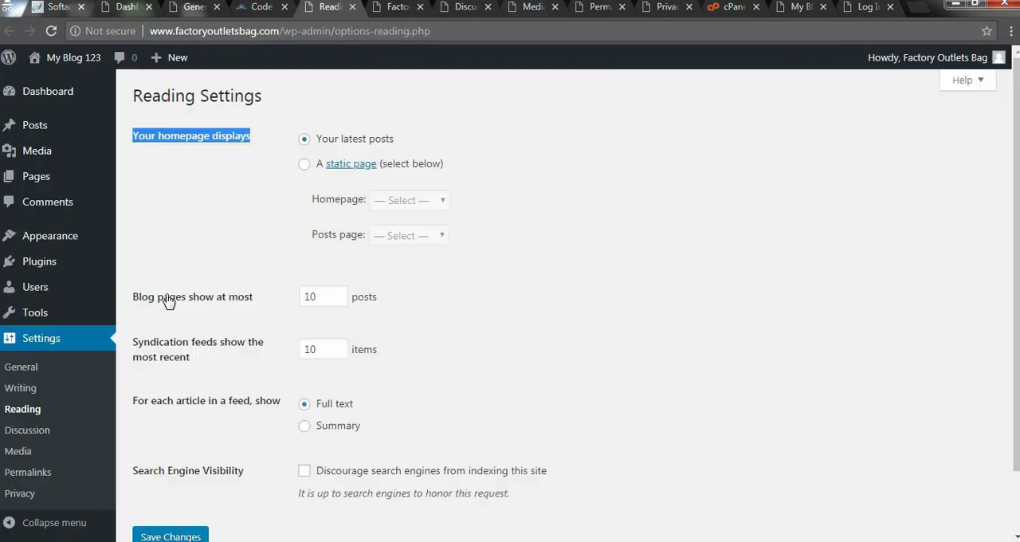
{"action": "mouse_move", "coordinate": [35, 128]}
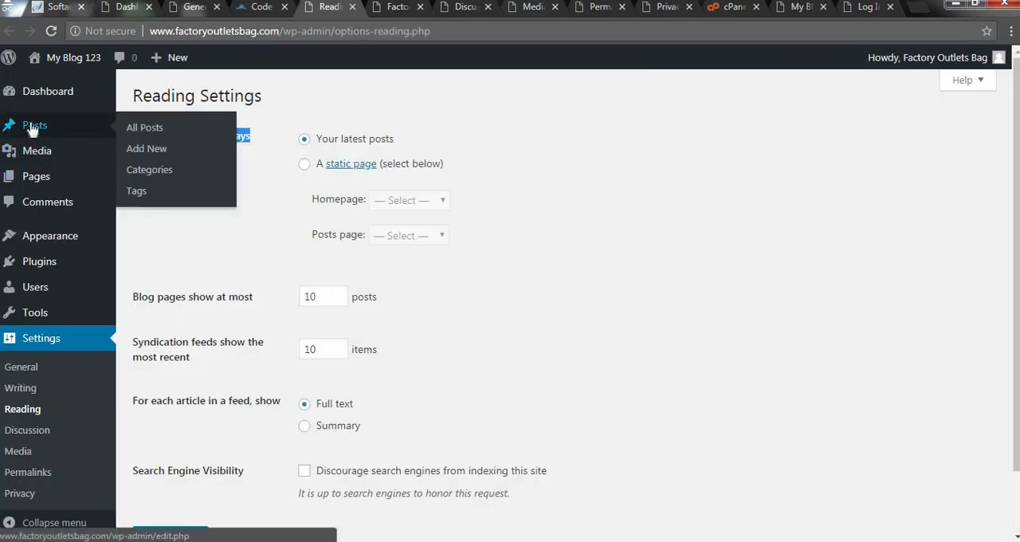
{"action": "right_click", "coordinate": [146, 129]}
{"action": "left_click", "coordinate": [171, 137]}
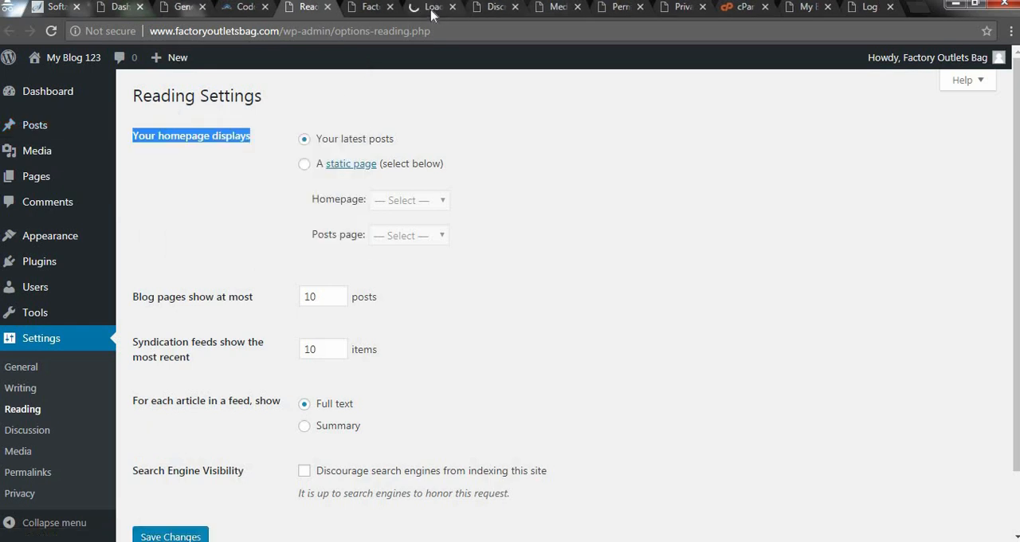
Examine the All Posts list and compare it with the posts and sidebar sections on the site's front page
{"action": "left_click", "coordinate": [432, 10]}
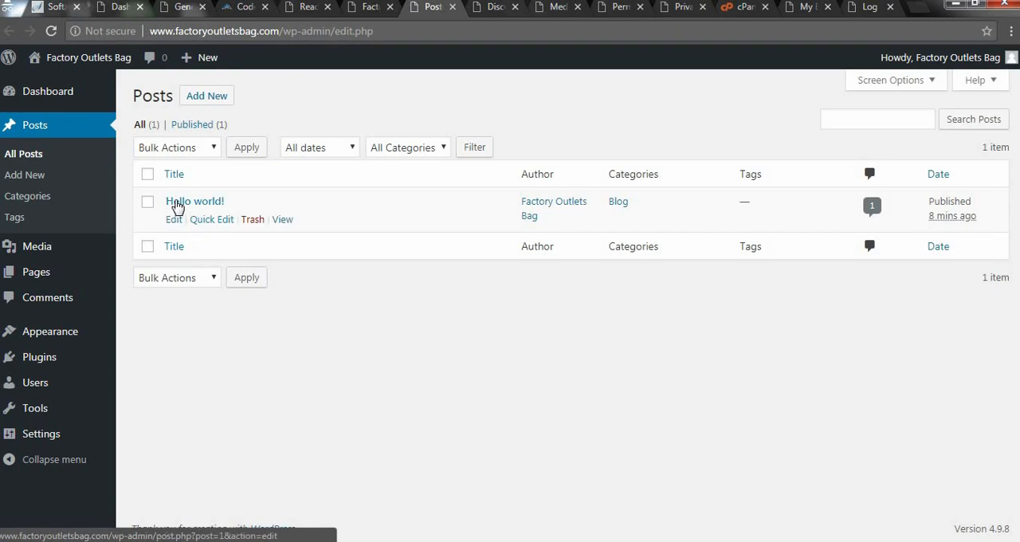
{"action": "left_click", "coordinate": [369, 8]}
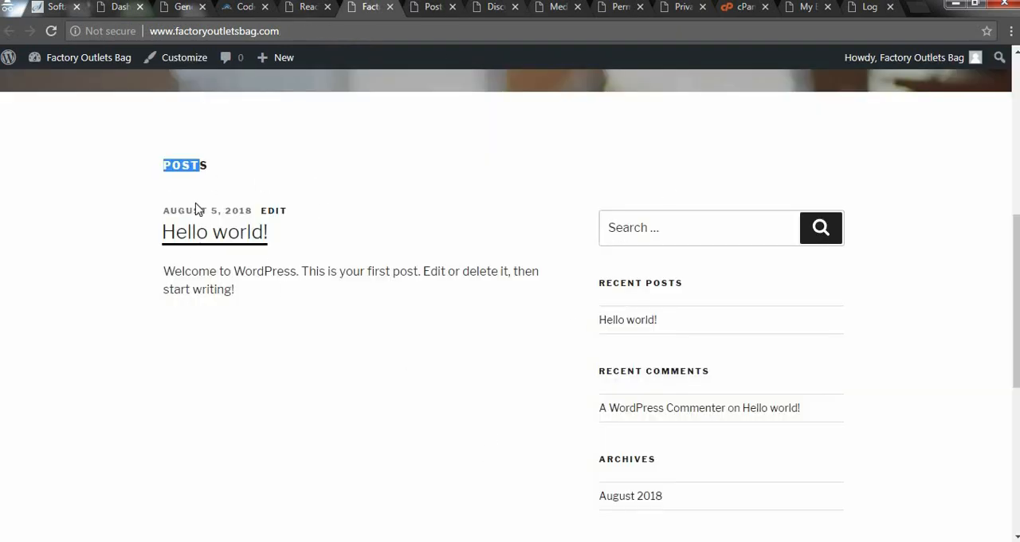
{"action": "scroll", "coordinate": [204, 223], "scroll_direction": "down", "scroll_amount": 2}
{"action": "scroll", "coordinate": [223, 255], "scroll_direction": "up", "scroll_amount": 2}
{"action": "scroll", "coordinate": [286, 433], "scroll_direction": "down", "scroll_amount": 4}
{"action": "scroll", "coordinate": [207, 319], "scroll_direction": "up", "scroll_amount": 5}
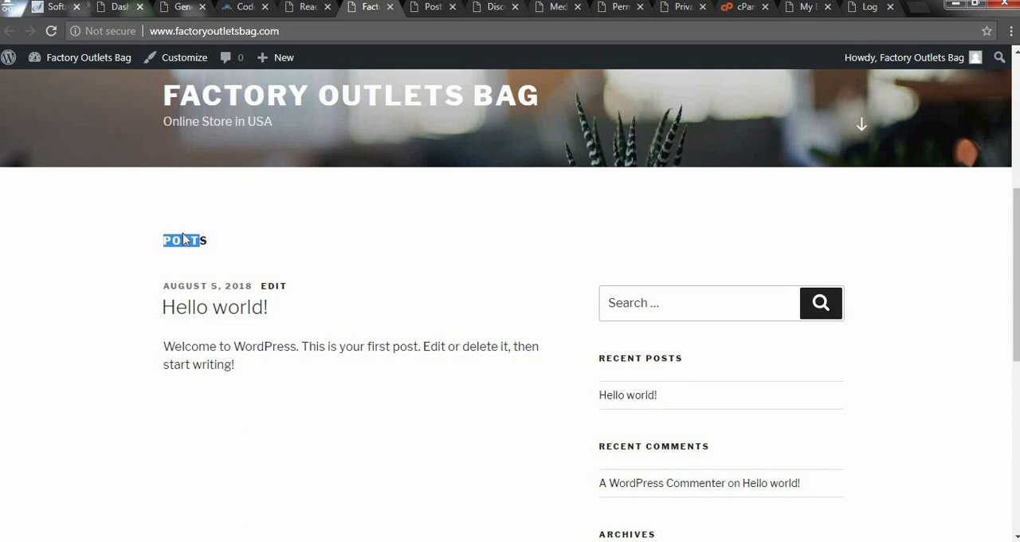
{"action": "scroll", "coordinate": [191, 271], "scroll_direction": "up", "scroll_amount": 4}
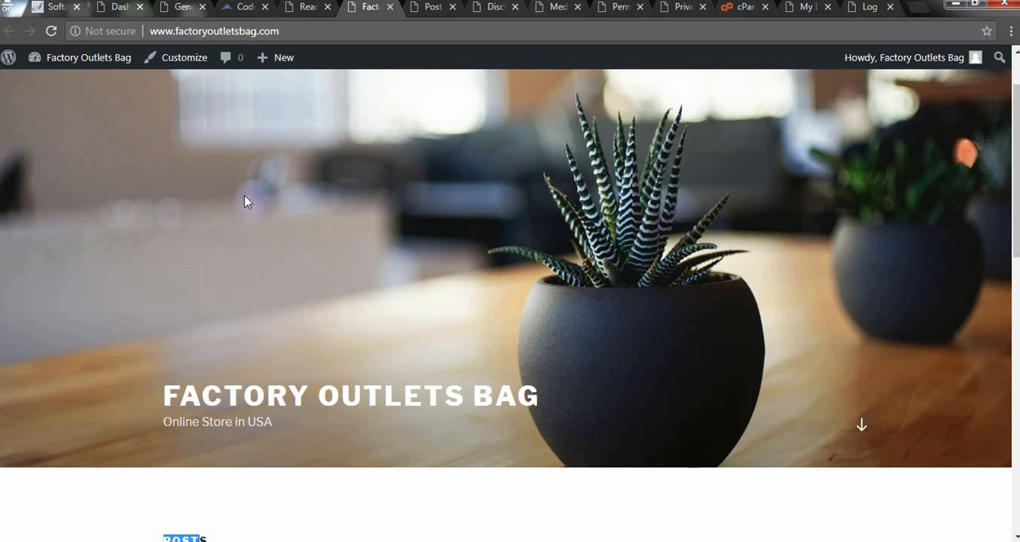
{"action": "scroll", "coordinate": [241, 198], "scroll_direction": "down", "scroll_amount": 5}
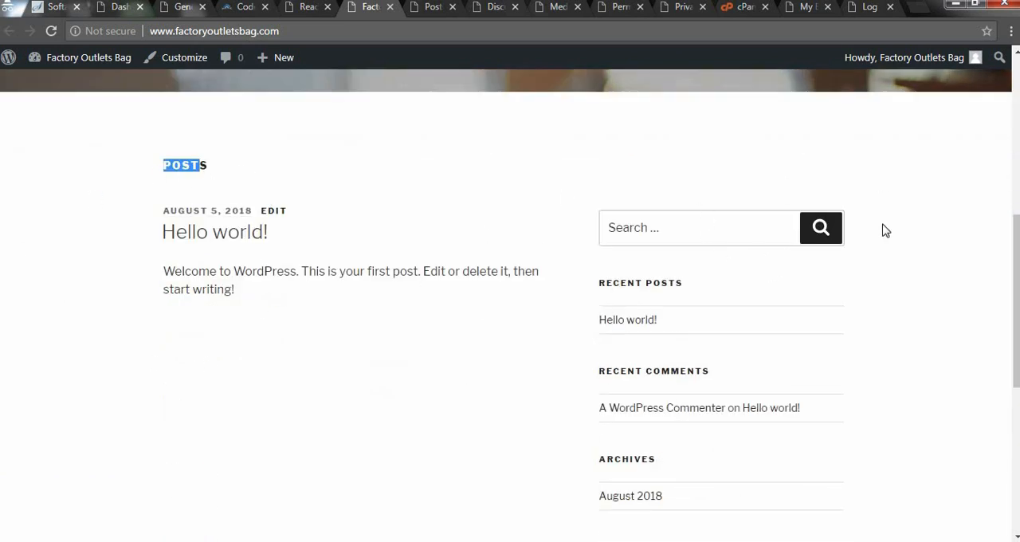
{"action": "scroll", "coordinate": [153, 275], "scroll_direction": "down", "scroll_amount": 2}
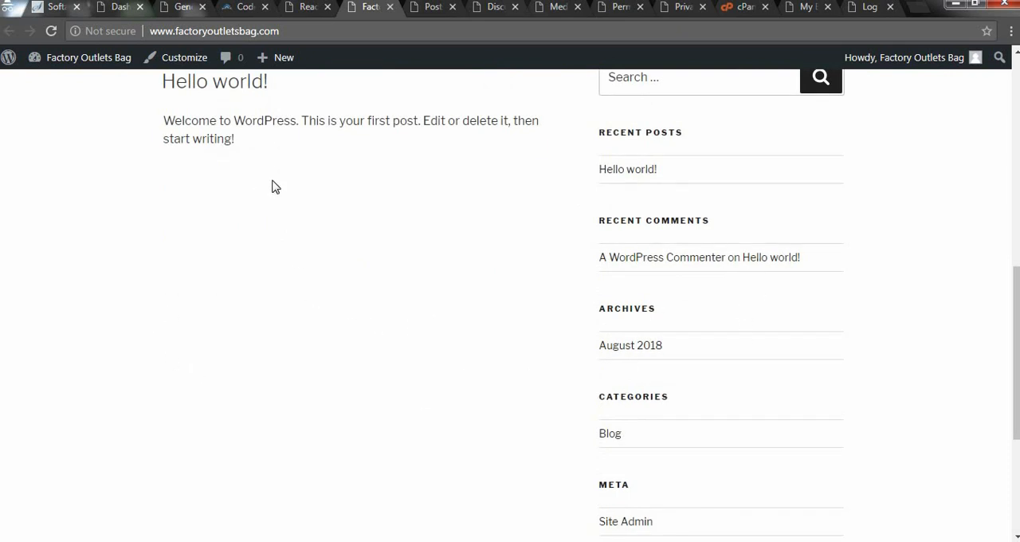
In Reading Settings, set the homepage to display a static page with Sample Page as the Homepage, leaving Posts page unselected
{"action": "left_click", "coordinate": [303, 11]}
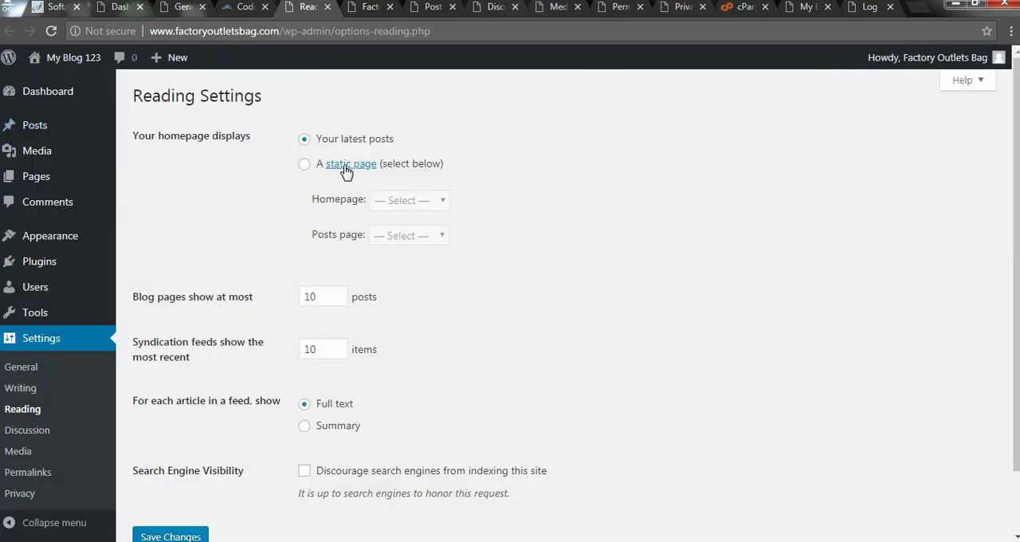
{"action": "left_click", "coordinate": [306, 165]}
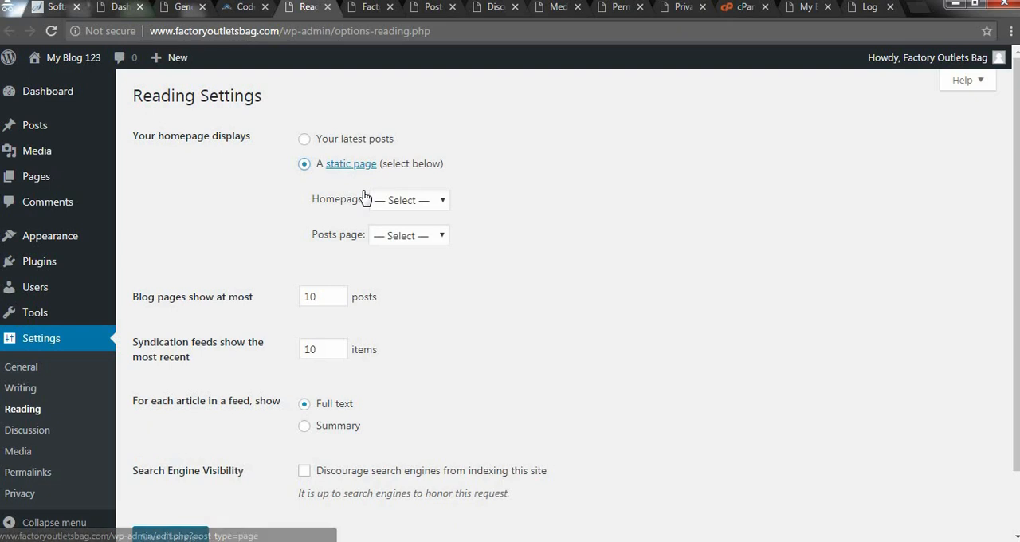
{"action": "mouse_move", "coordinate": [83, 185]}
{"action": "left_click", "coordinate": [418, 207]}
{"action": "left_click", "coordinate": [413, 235]}
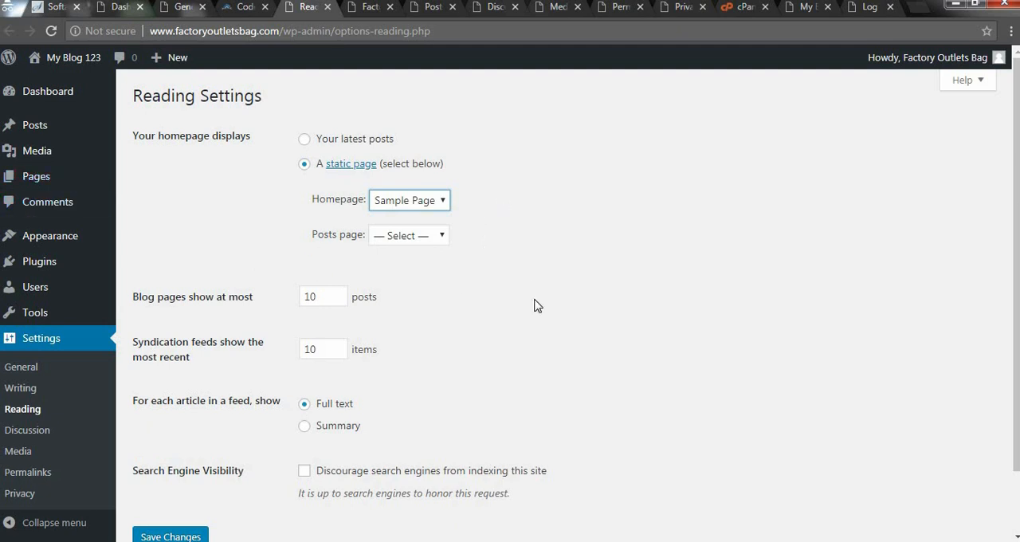
{"action": "left_click", "coordinate": [421, 236]}
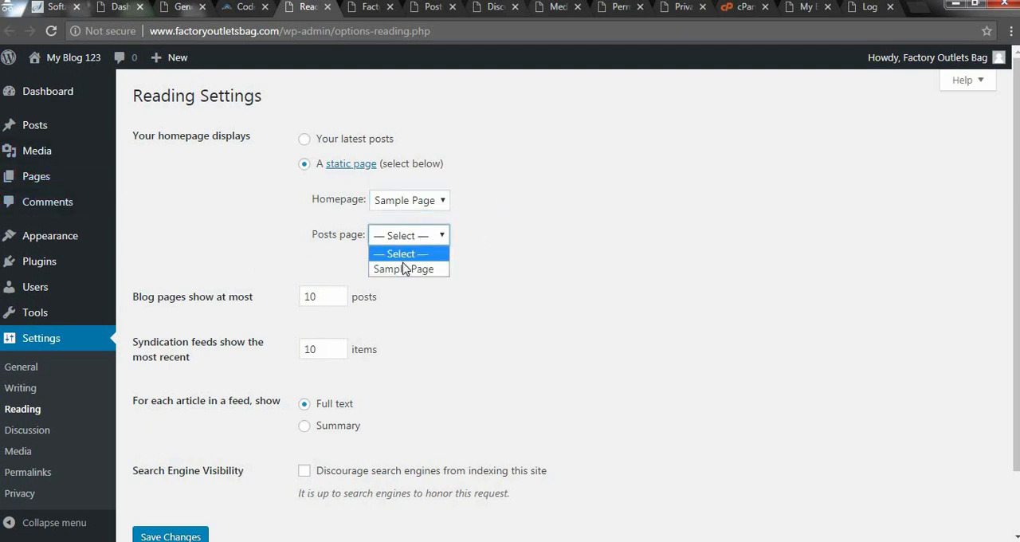
{"action": "left_click", "coordinate": [419, 234]}
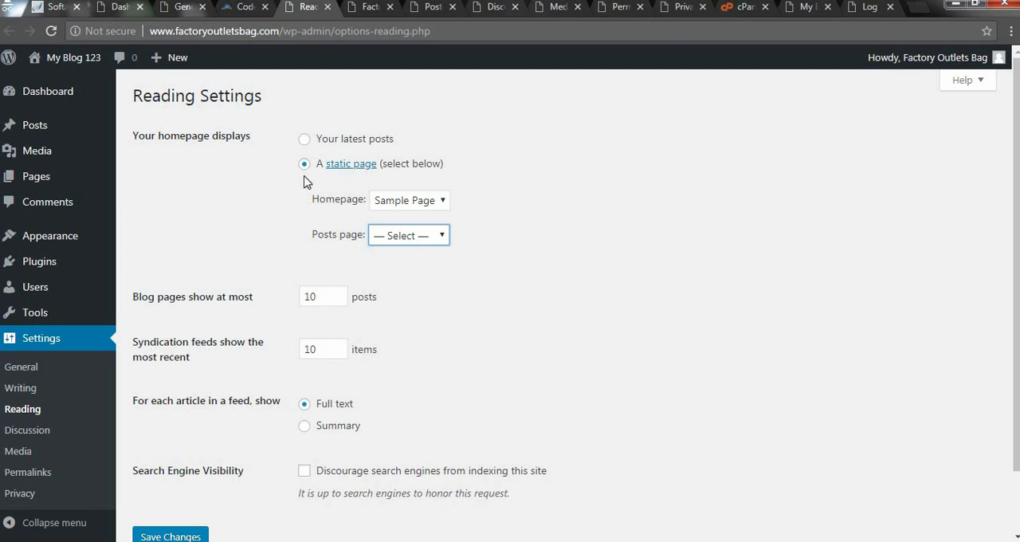
Enable "Discourage search engines from indexing this site" under Search Engine Visibility and save the Reading Settings
{"action": "scroll", "coordinate": [308, 332], "scroll_direction": "down", "scroll_amount": 2}
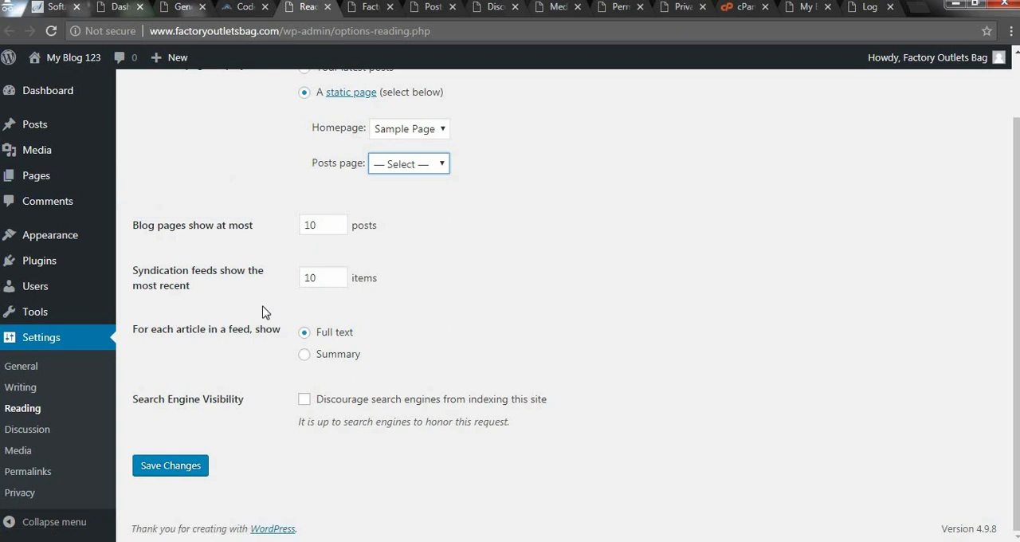
{"action": "left_click_drag", "start_coordinate": [134, 400], "coordinate": [334, 402]}
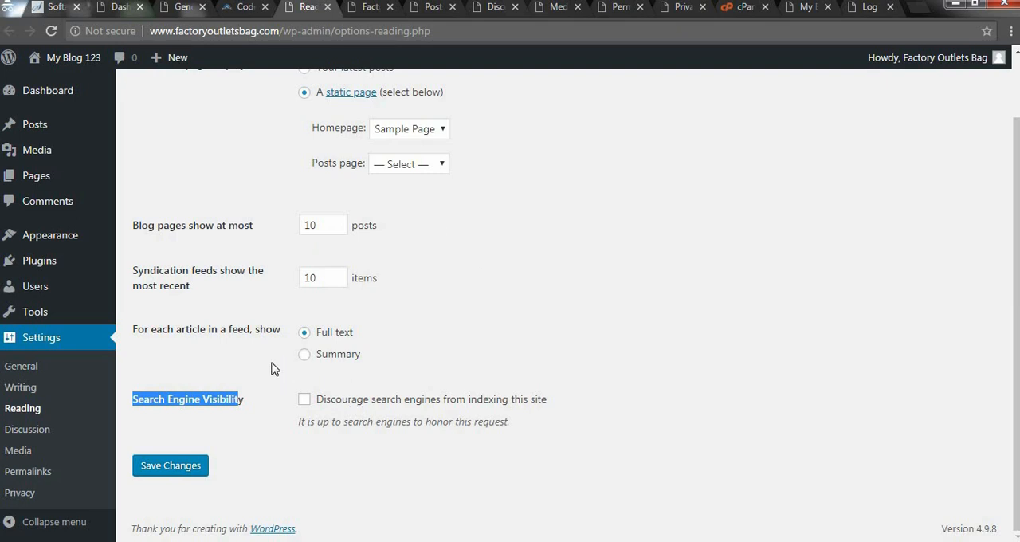
{"action": "left_click", "coordinate": [357, 401]}
{"action": "left_click", "coordinate": [195, 469]}
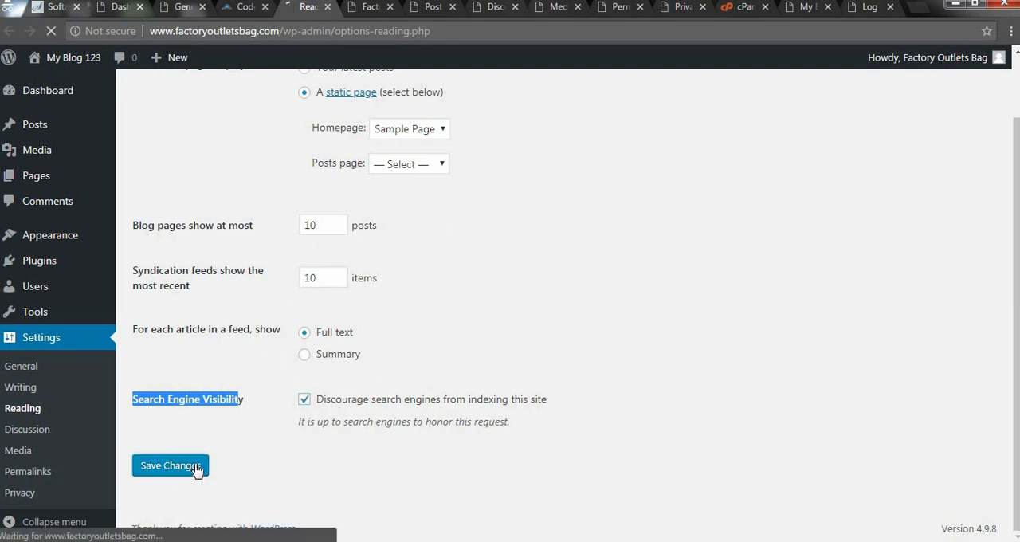
{"action": "scroll", "coordinate": [314, 435], "scroll_direction": "down", "scroll_amount": 1}
{"action": "scroll", "coordinate": [136, 411], "scroll_direction": "down", "scroll_amount": 1}
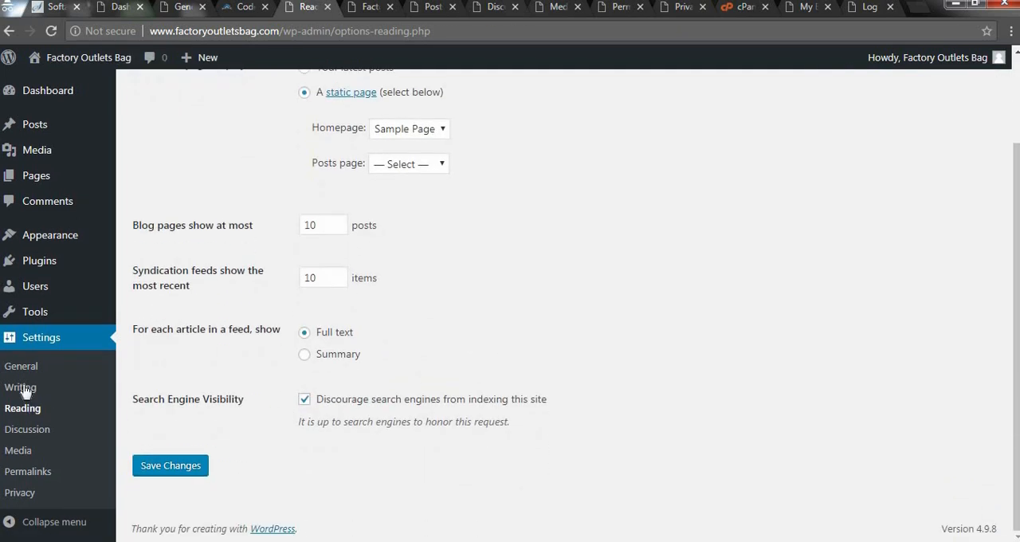
Open Writing Settings in a new browser tab, examine Update Services against the Search Engine Visibility option, and close that tab
{"action": "right_click", "coordinate": [24, 387]}
{"action": "left_click", "coordinate": [46, 397]}
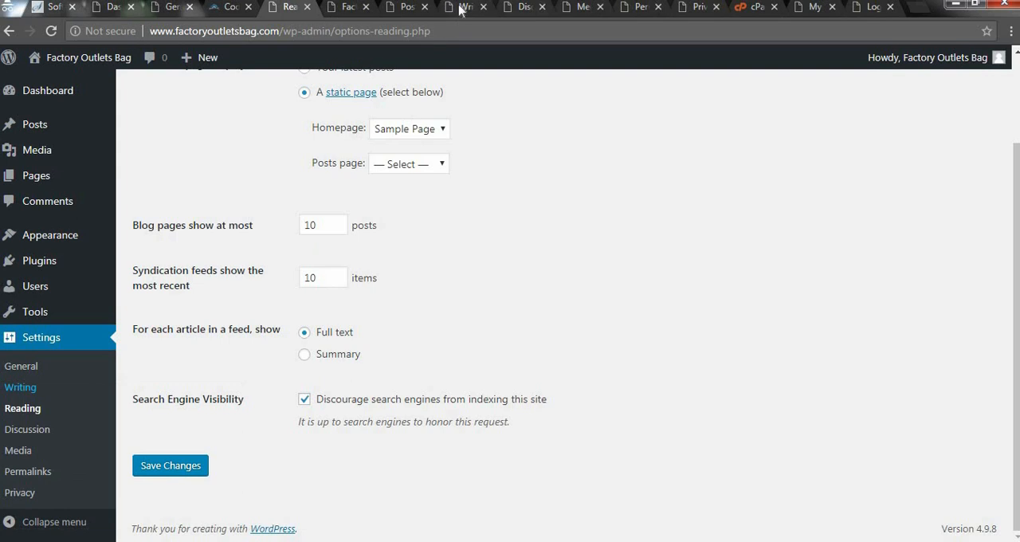
{"action": "left_click", "coordinate": [462, 7]}
{"action": "scroll", "coordinate": [240, 319], "scroll_direction": "down", "scroll_amount": 1}
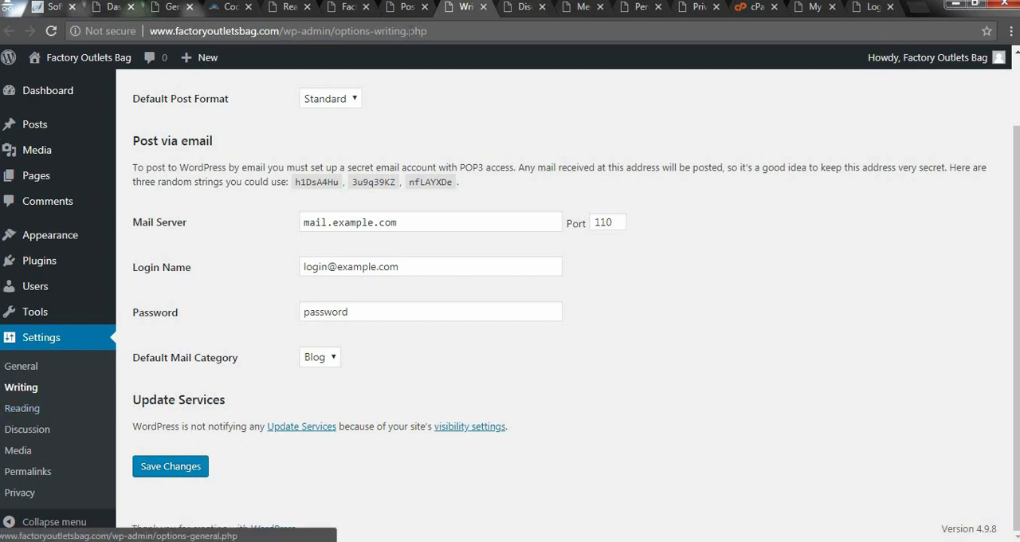
{"action": "left_click", "coordinate": [292, 10]}
{"action": "left_click", "coordinate": [306, 401]}
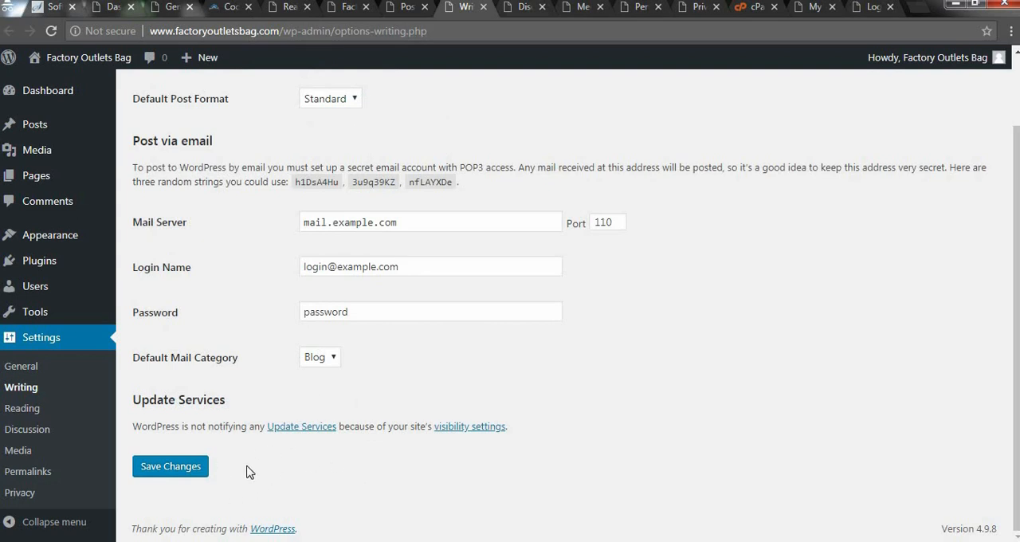
{"action": "key", "text": "ctrl+w"}
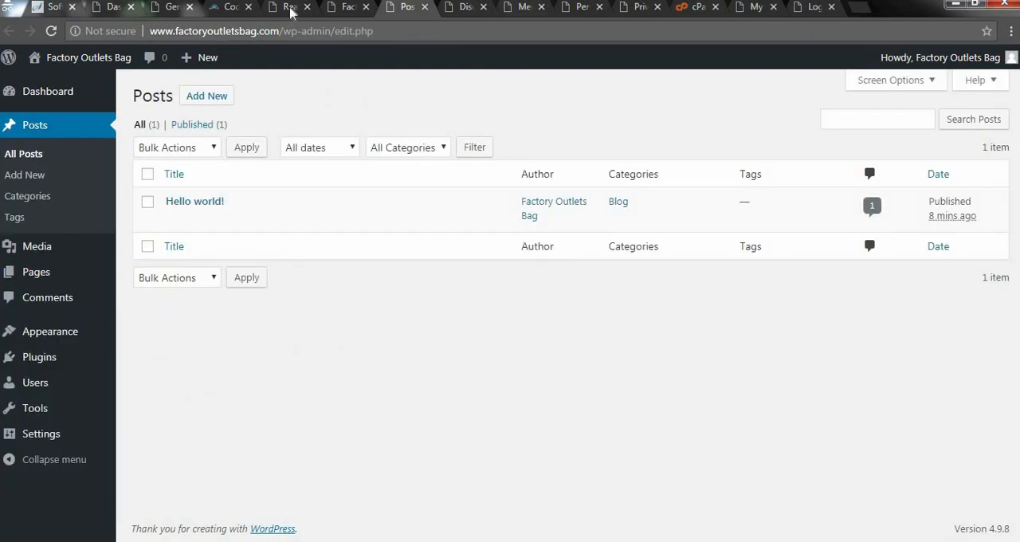
Return to the Reading Settings, close their browser tab, and switch to the Discussion Settings
{"action": "left_click", "coordinate": [289, 7]}
{"action": "left_click", "coordinate": [22, 408]}
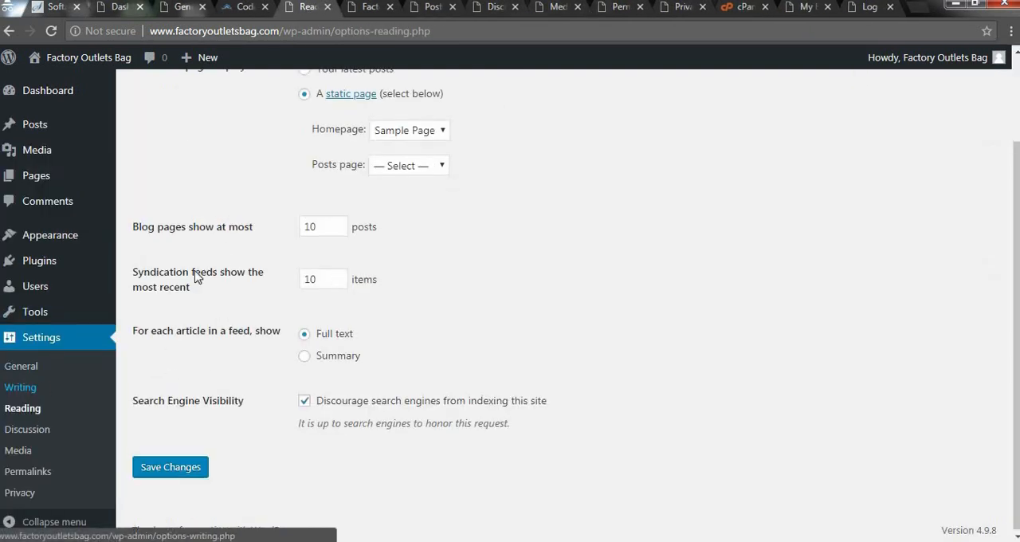
{"action": "scroll", "coordinate": [240, 237], "scroll_direction": "down", "scroll_amount": 2}
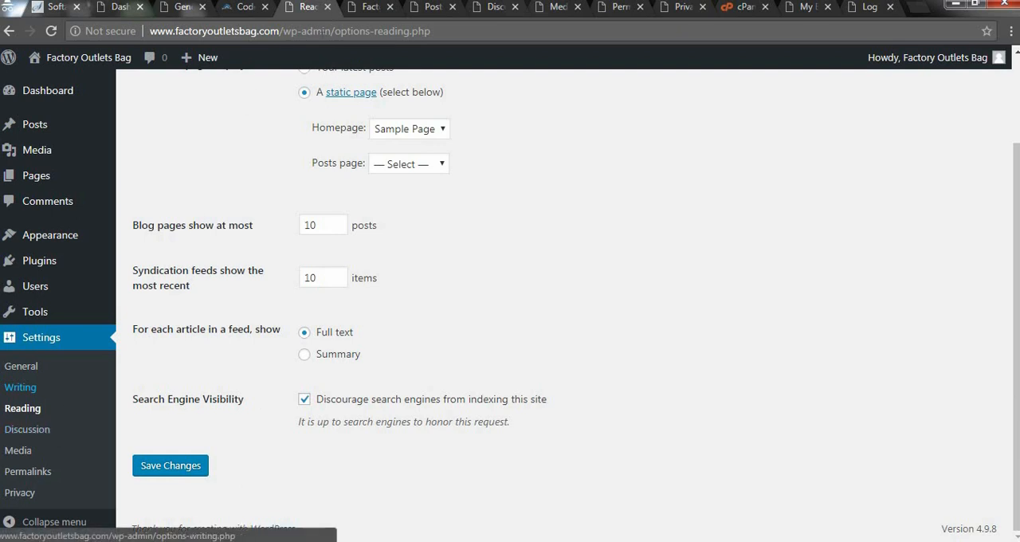
{"action": "left_click", "coordinate": [328, 8]}
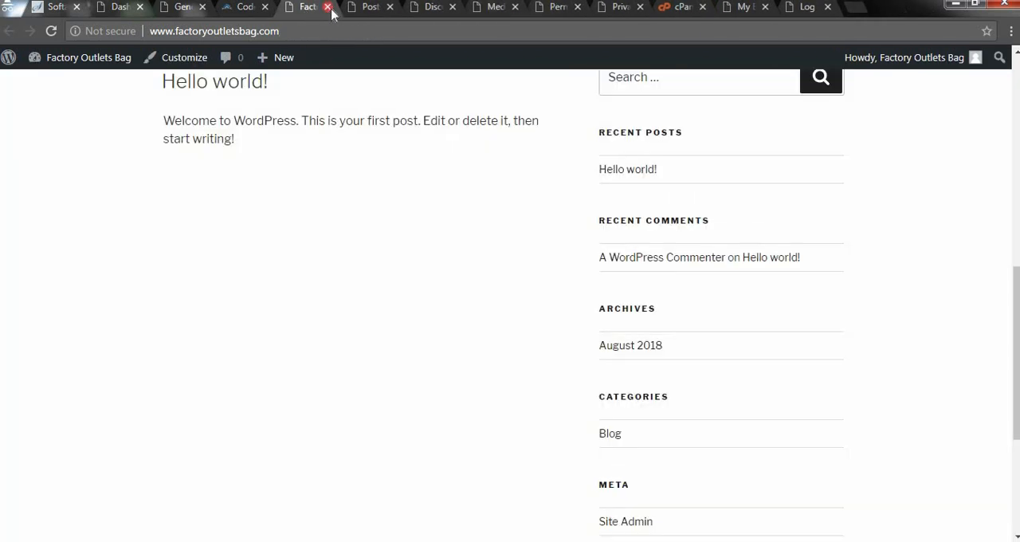
{"action": "left_click", "coordinate": [430, 9]}
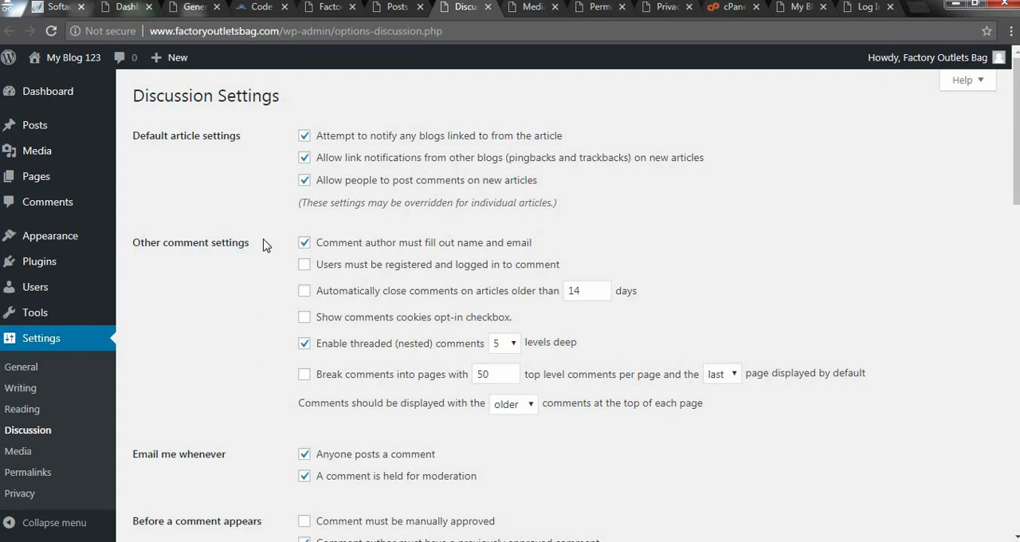
Turn off all three default article settings: notifying linked blogs, link notifications from other blogs, and comments on new articles
{"action": "left_click", "coordinate": [304, 137]}
{"action": "left_click", "coordinate": [304, 158]}
{"action": "left_click", "coordinate": [305, 181]}
{"action": "left_click_drag", "start_coordinate": [327, 182], "coordinate": [493, 190]}
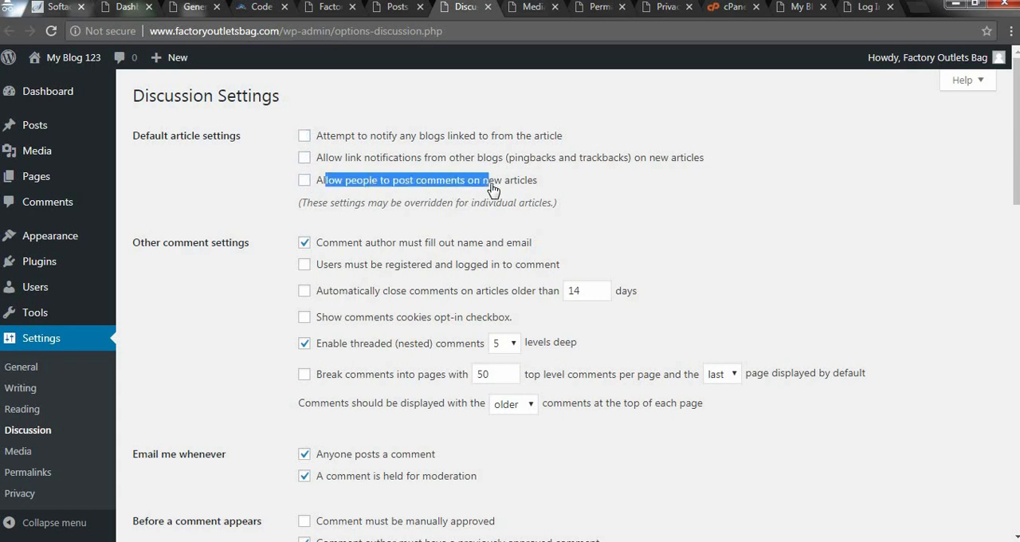
{"action": "left_click_drag", "start_coordinate": [372, 159], "coordinate": [672, 165]}
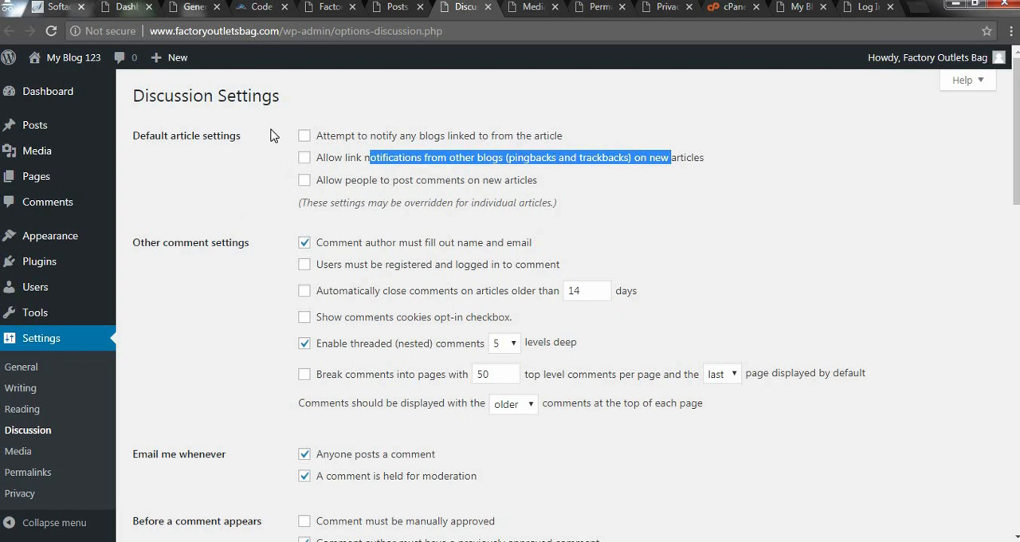
Require users to be registered and logged in to comment and comments to be manually approved, and save the Discussion Settings
{"action": "left_click", "coordinate": [306, 265]}
{"action": "scroll", "coordinate": [239, 204], "scroll_direction": "down", "scroll_amount": 1}
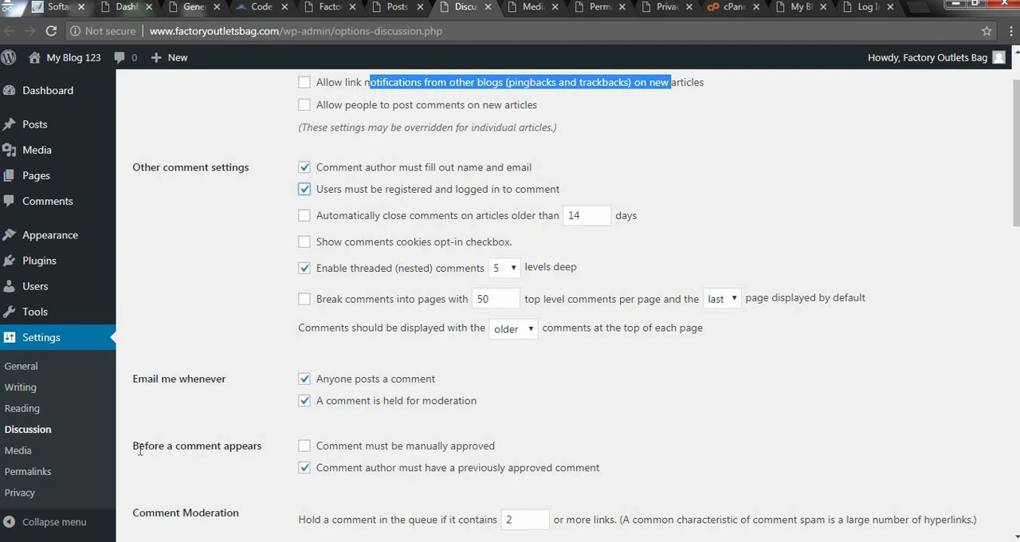
{"action": "left_click_drag", "start_coordinate": [140, 445], "coordinate": [309, 451]}
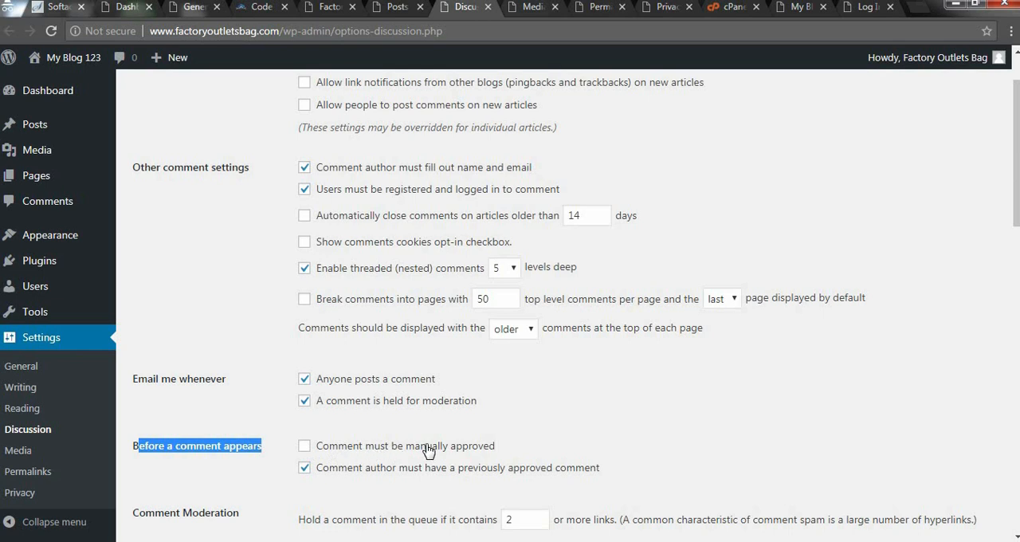
{"action": "left_click", "coordinate": [305, 447]}
{"action": "scroll", "coordinate": [250, 273], "scroll_direction": "down", "scroll_amount": 1}
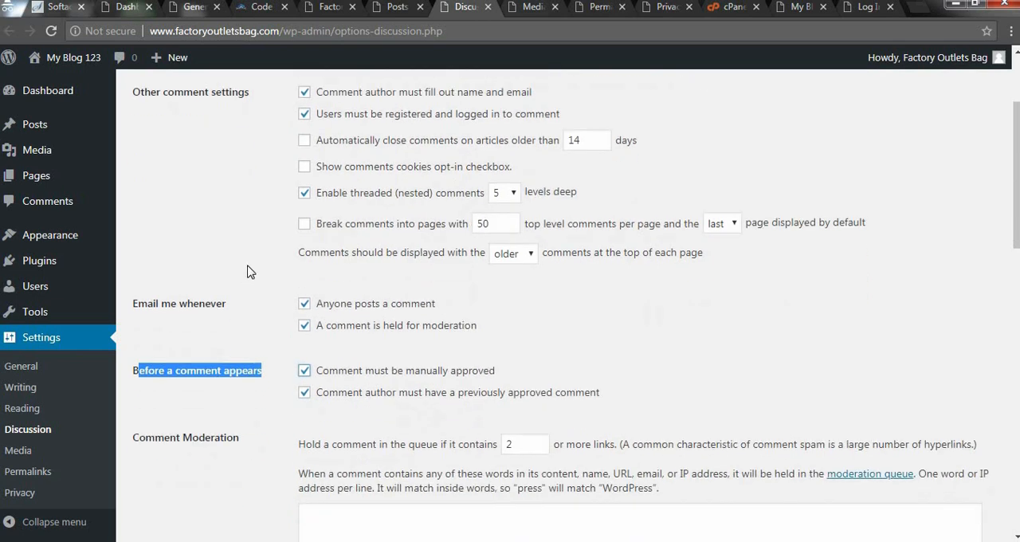
{"action": "scroll", "coordinate": [273, 201], "scroll_direction": "down", "scroll_amount": 6}
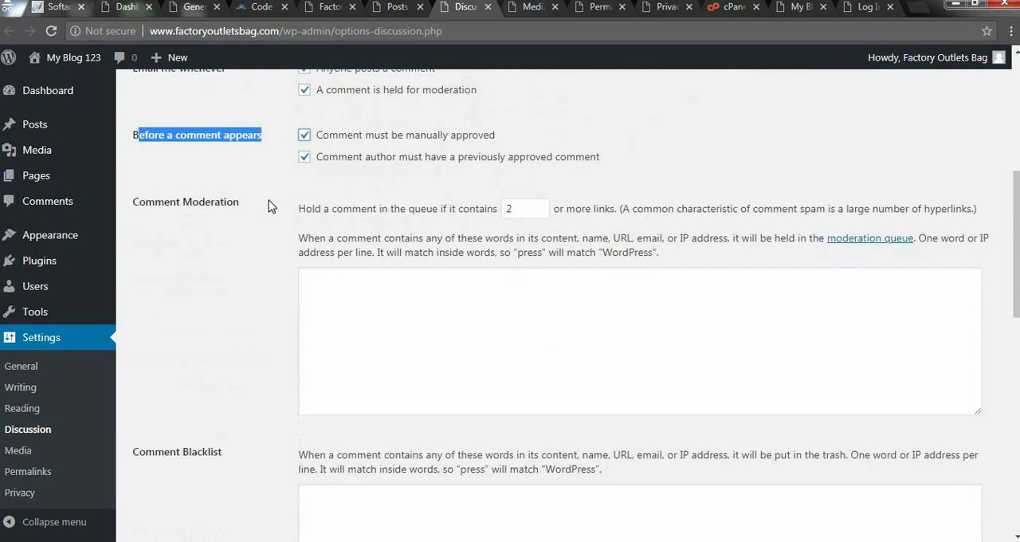
{"action": "scroll", "coordinate": [274, 201], "scroll_direction": "down", "scroll_amount": 5}
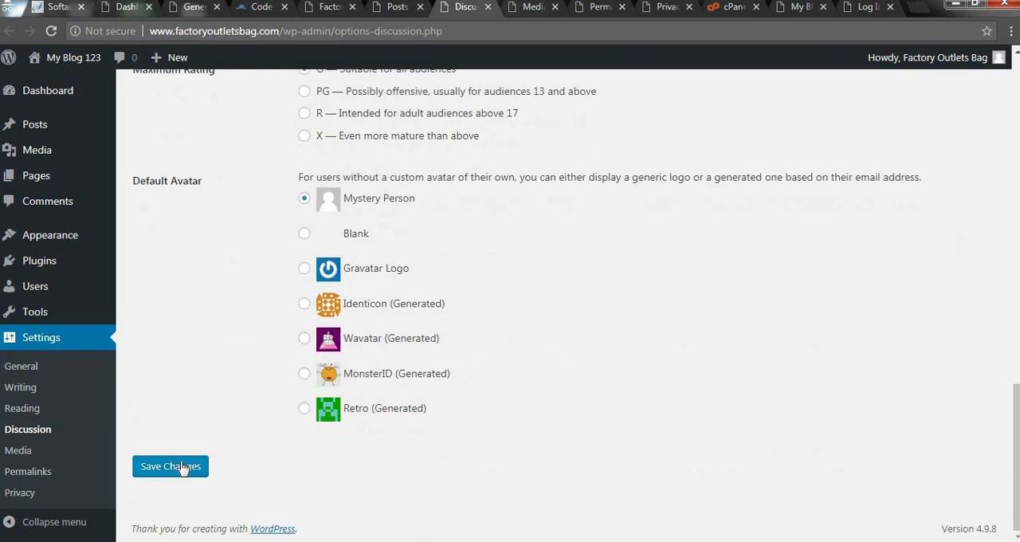
{"action": "left_click", "coordinate": [183, 469]}
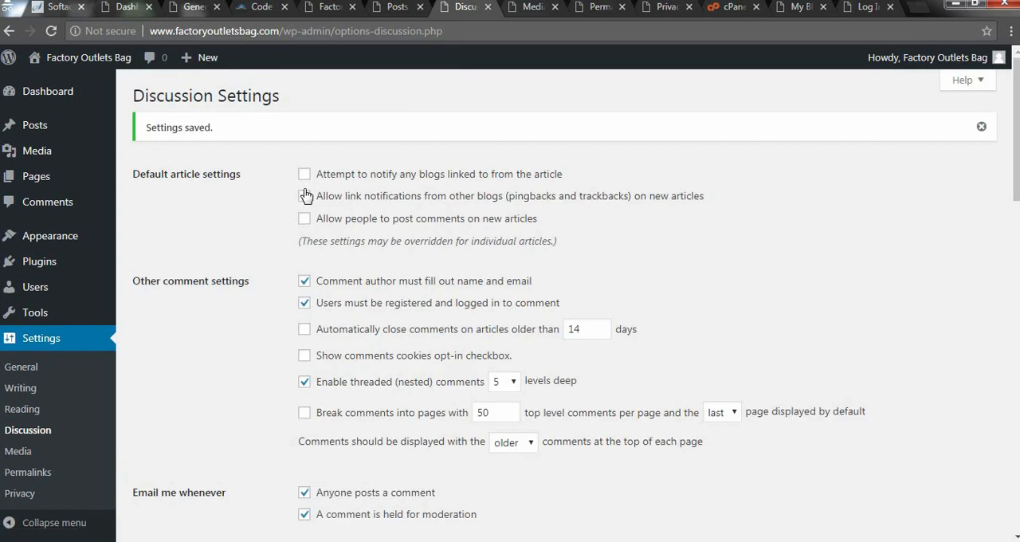
Review the saved Discussion Settings from the default article options down to Comment Moderation and Comment Blacklist
{"action": "scroll", "coordinate": [280, 215], "scroll_direction": "down", "scroll_amount": 2}
{"action": "left_click_drag", "start_coordinate": [344, 151], "coordinate": [464, 152]}
{"action": "left_click_drag", "start_coordinate": [328, 409], "coordinate": [462, 409]}
{"action": "scroll", "coordinate": [278, 382], "scroll_direction": "down", "scroll_amount": 13}
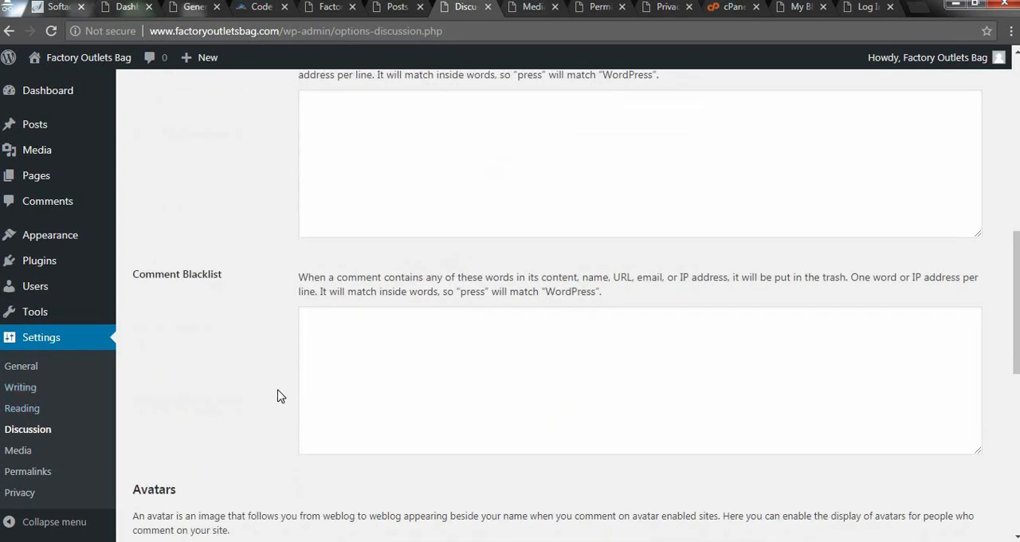
{"action": "scroll", "coordinate": [359, 141], "scroll_direction": "up", "scroll_amount": 10}
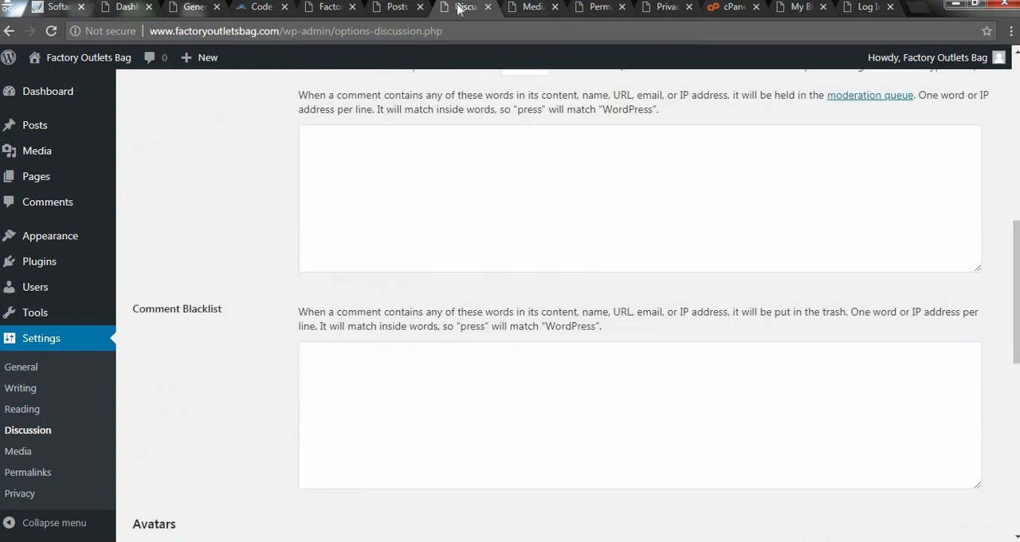
Close the Discussion Settings, review the image sizes and upload option in the Media Settings, and close that page too
{"action": "key", "text": "ctrl+w"}
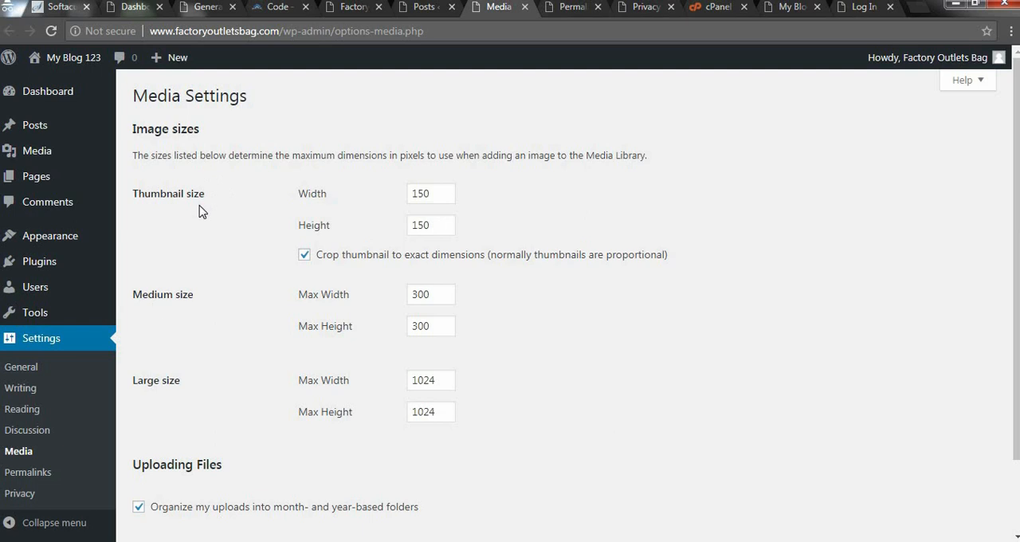
{"action": "scroll", "coordinate": [200, 244], "scroll_direction": "down", "scroll_amount": 2}
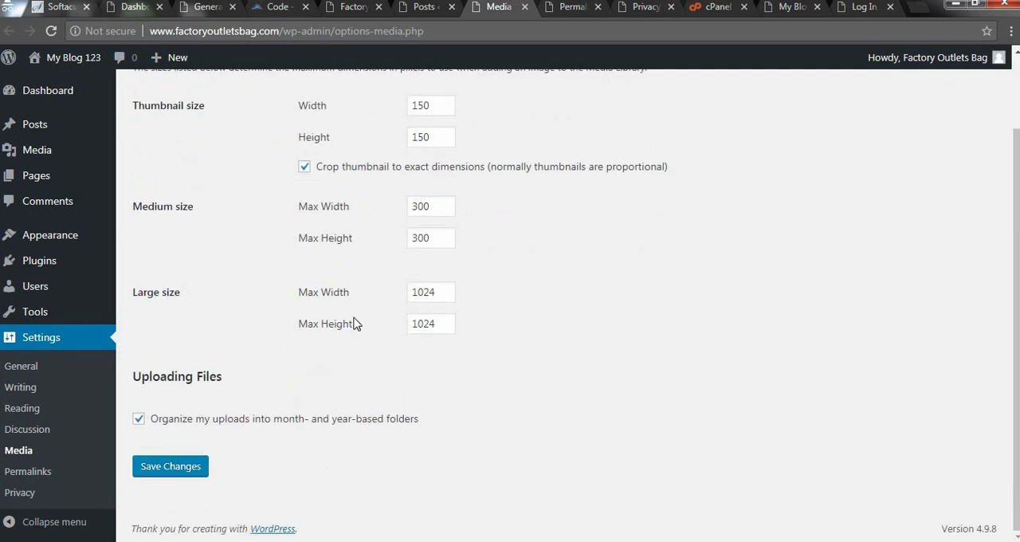
{"action": "scroll", "coordinate": [353, 332], "scroll_direction": "up", "scroll_amount": 2}
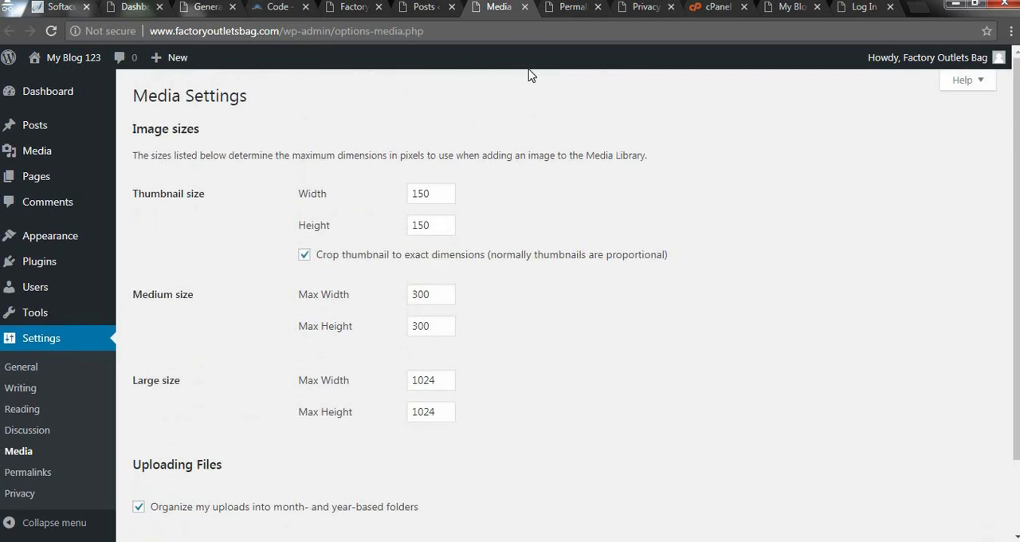
{"action": "left_click", "coordinate": [525, 7]}
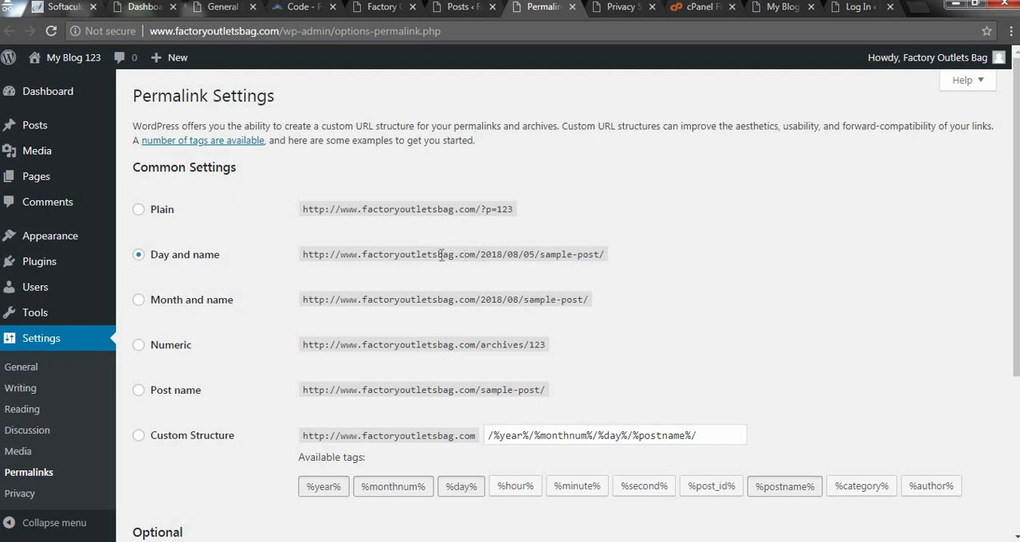
Examine the date and post-name parts of the example URL for the Day and name permalink option
{"action": "left_click_drag", "start_coordinate": [485, 256], "coordinate": [535, 249]}
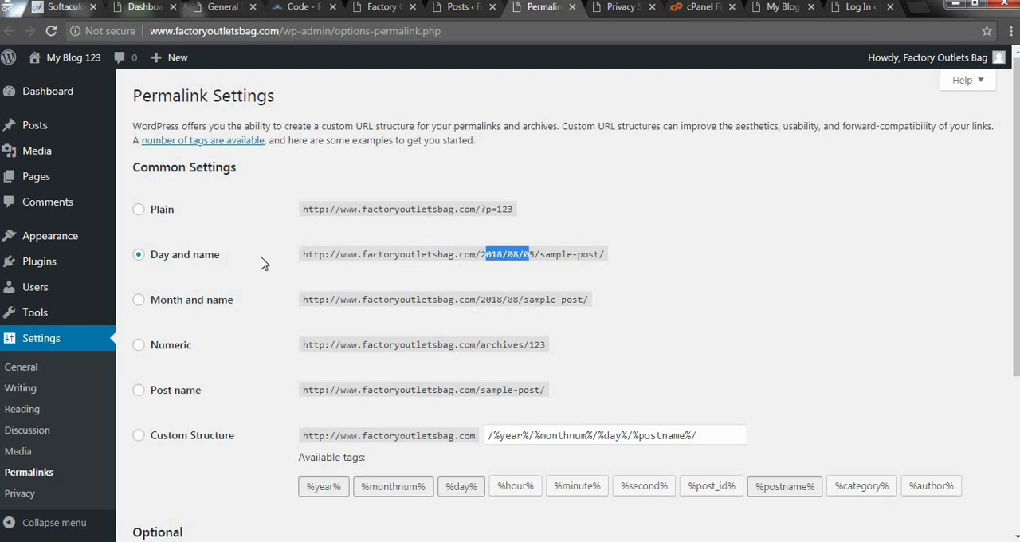
{"action": "left_click", "coordinate": [490, 254]}
{"action": "left_click_drag", "start_coordinate": [486, 253], "coordinate": [572, 253]}
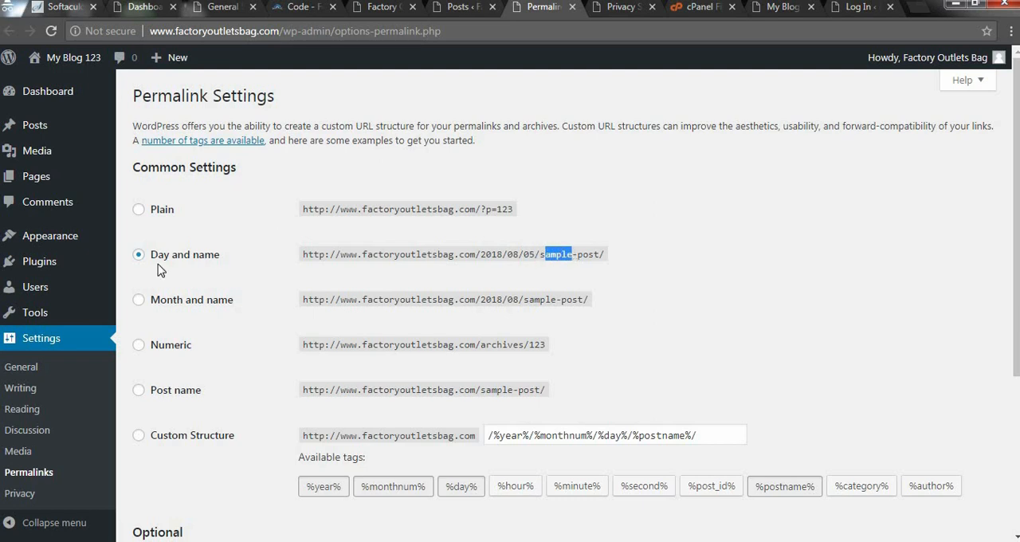
Open the list of all posts in a new browser tab and view the "Hello world!" post there
{"action": "mouse_move", "coordinate": [92, 137]}
{"action": "right_click", "coordinate": [151, 135]}
{"action": "left_click", "coordinate": [191, 141]}
{"action": "left_click", "coordinate": [562, 7]}
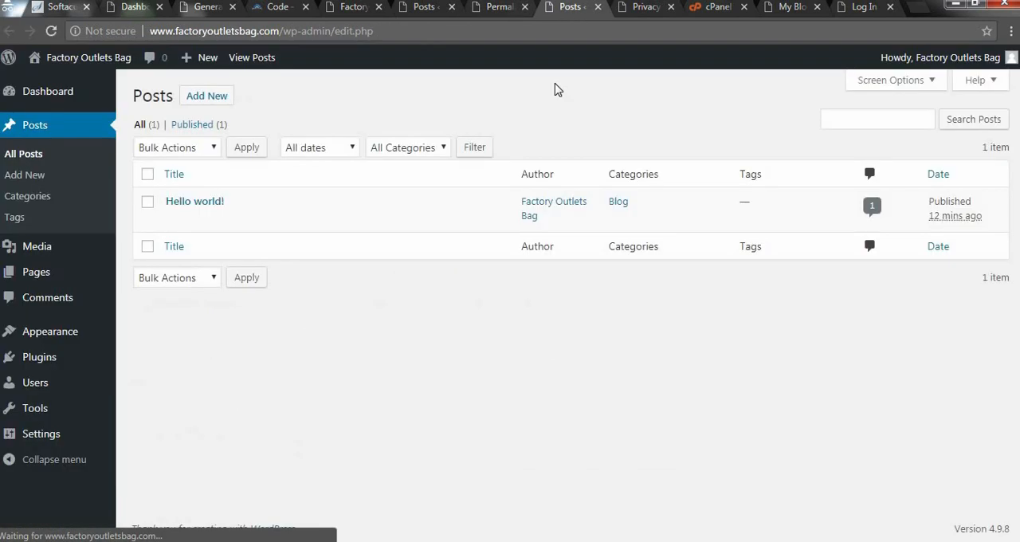
{"action": "mouse_move", "coordinate": [212, 201]}
{"action": "left_click", "coordinate": [283, 219]}
Examine the date part of the "Hello world!" post's web address
{"action": "left_click_drag", "start_coordinate": [283, 30], "coordinate": [334, 31]}
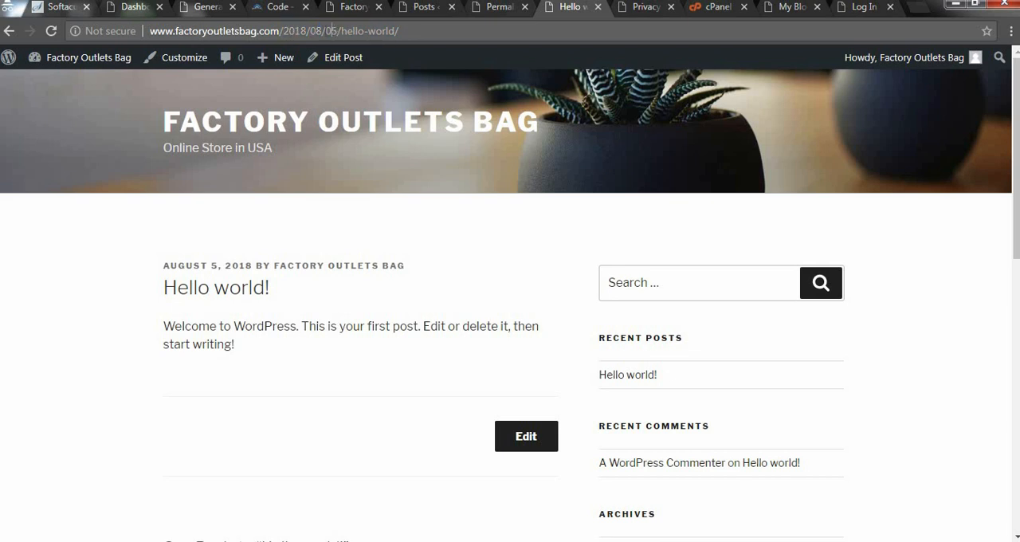
{"action": "left_click_drag", "start_coordinate": [283, 30], "coordinate": [347, 37]}
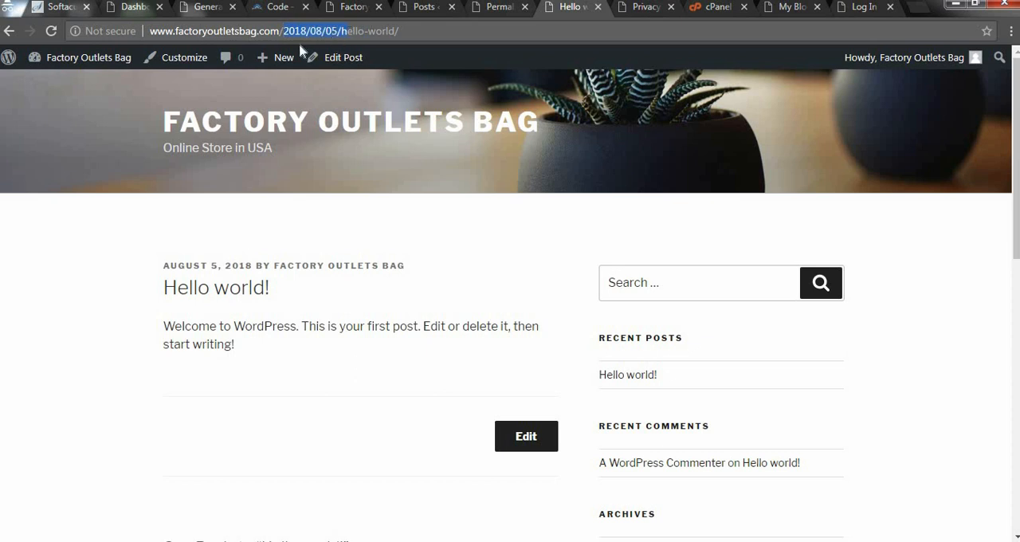
{"action": "left_click", "coordinate": [317, 32]}
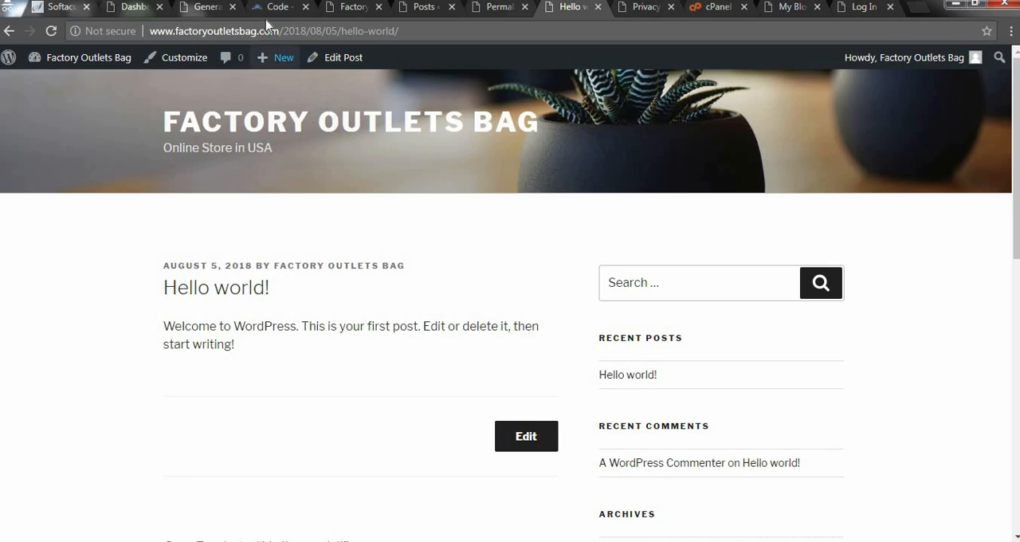
Try blog, press and e-newsletter in place of the date in the post's web address, without loading it
{"action": "left_click_drag", "start_coordinate": [283, 31], "coordinate": [338, 31]}
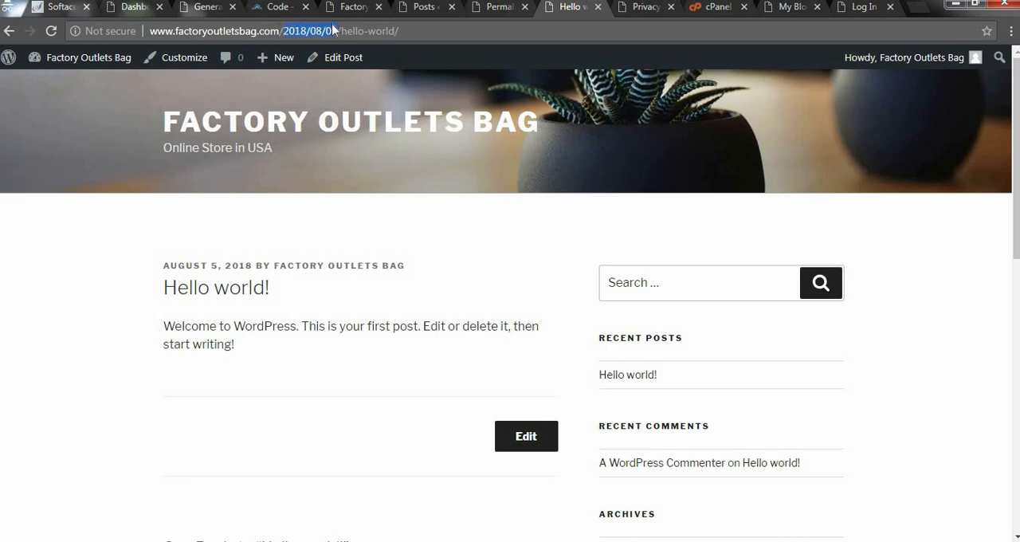
{"action": "type", "text": "blog"}
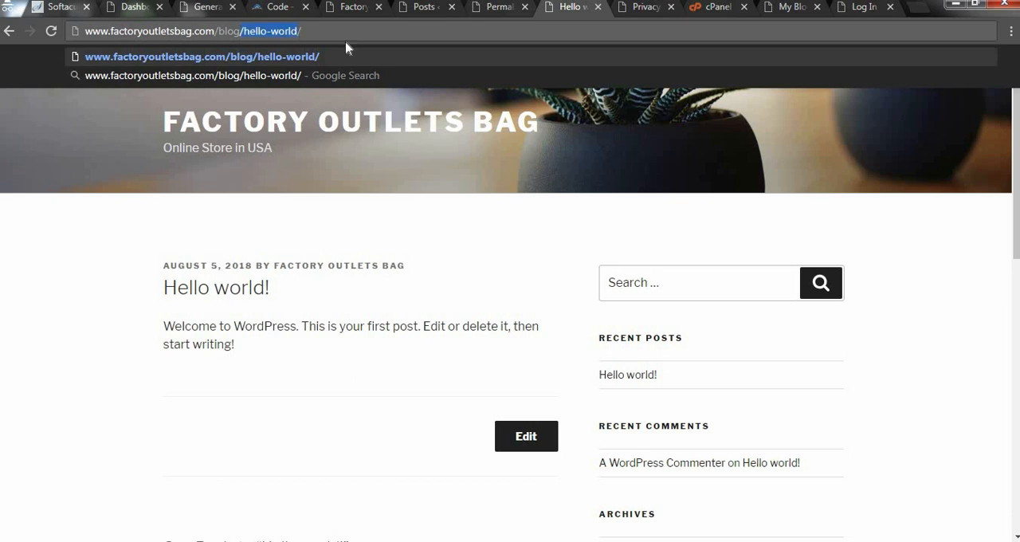
{"action": "double_click", "coordinate": [231, 33]}
{"action": "type", "text": "press"}
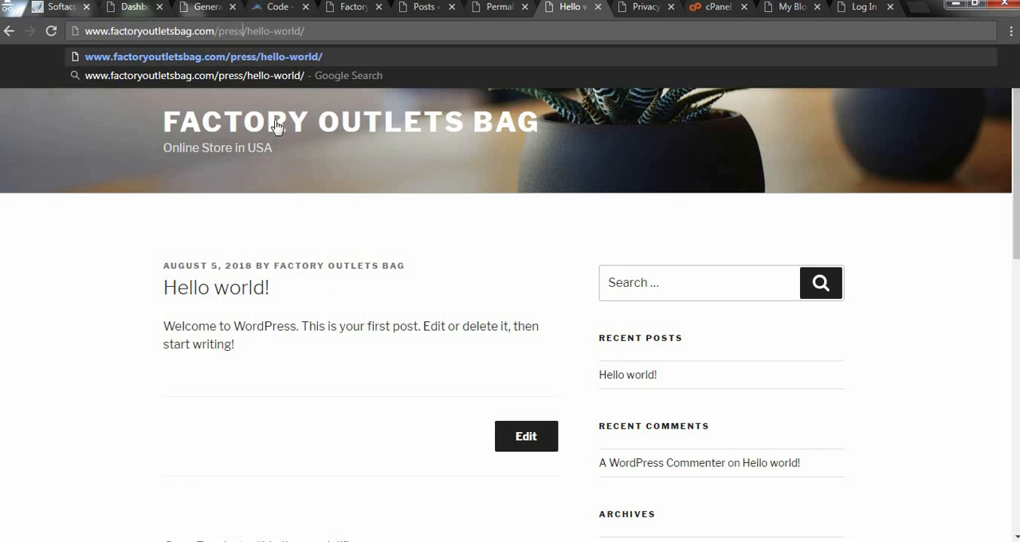
{"action": "double_click", "coordinate": [231, 30]}
{"action": "type", "text": "e-newsletter"}
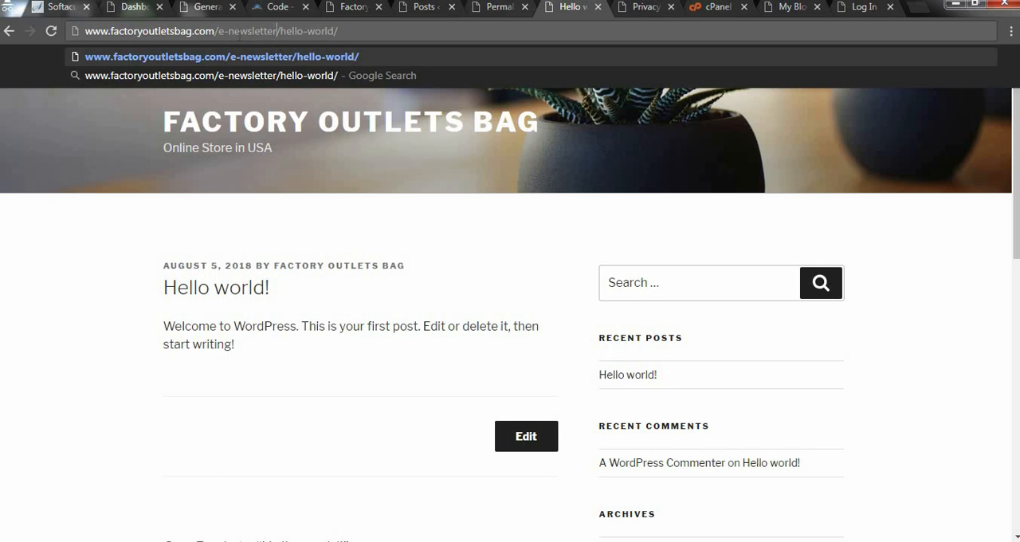
Compare the permalink options in the Permalink Settings with the edited "Hello world!" address
{"action": "left_click", "coordinate": [495, 8]}
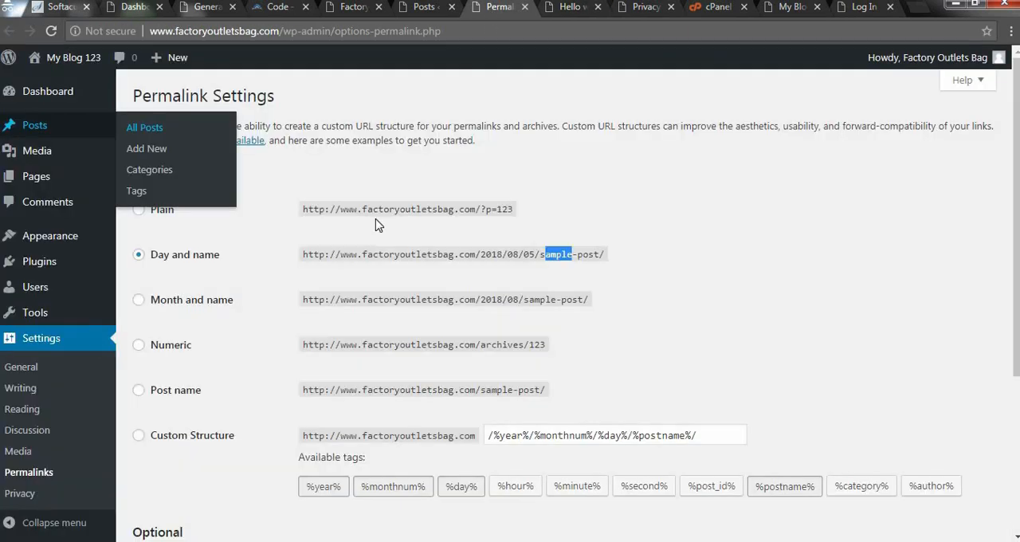
{"action": "left_click", "coordinate": [562, 8]}
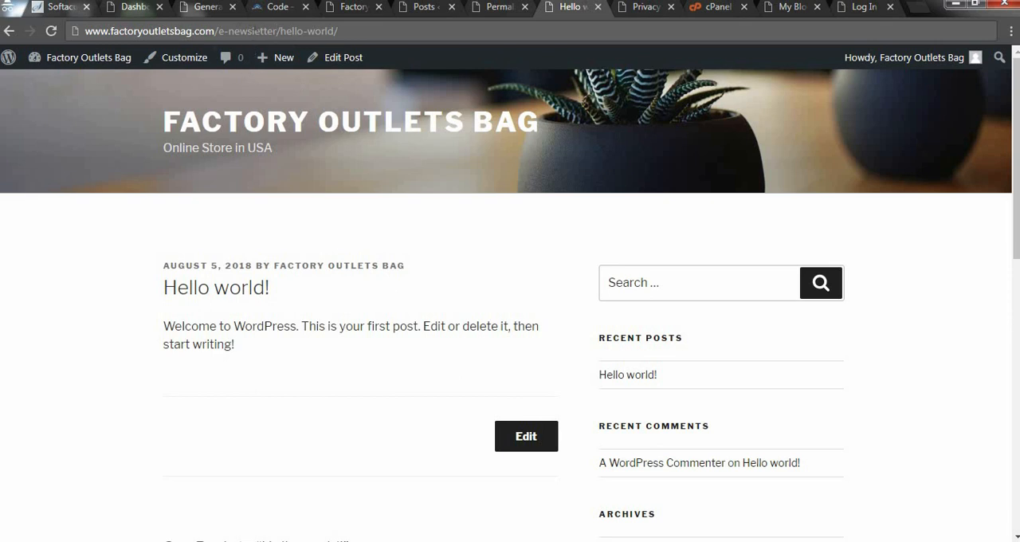
{"action": "left_click_drag", "start_coordinate": [232, 31], "coordinate": [244, 31]}
In the Permalink Settings, select Custom Structure and replace its pattern with /%category%/%postname%/ using the available tags
{"action": "left_click", "coordinate": [508, 9]}
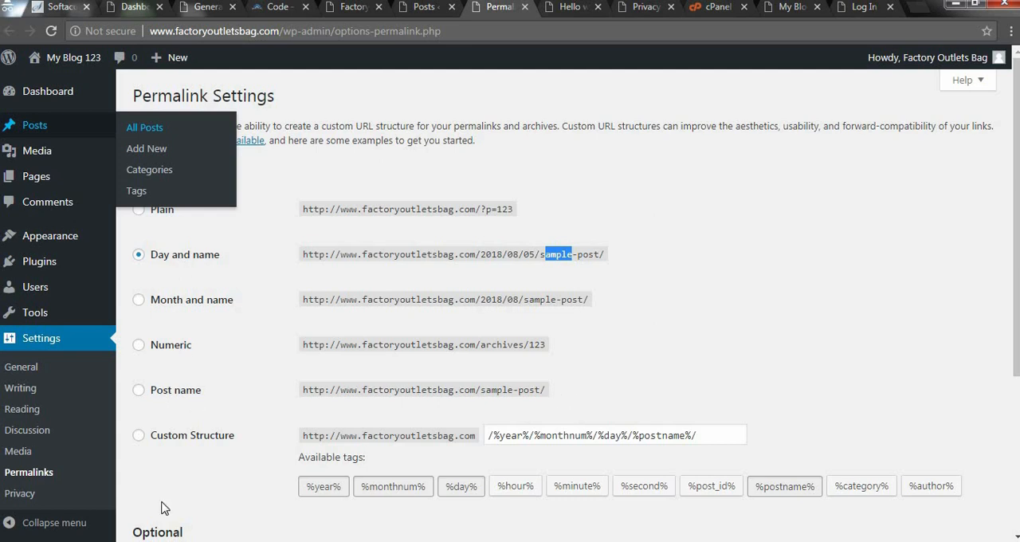
{"action": "left_click", "coordinate": [180, 443]}
{"action": "scroll", "coordinate": [204, 359], "scroll_direction": "down", "scroll_amount": 2}
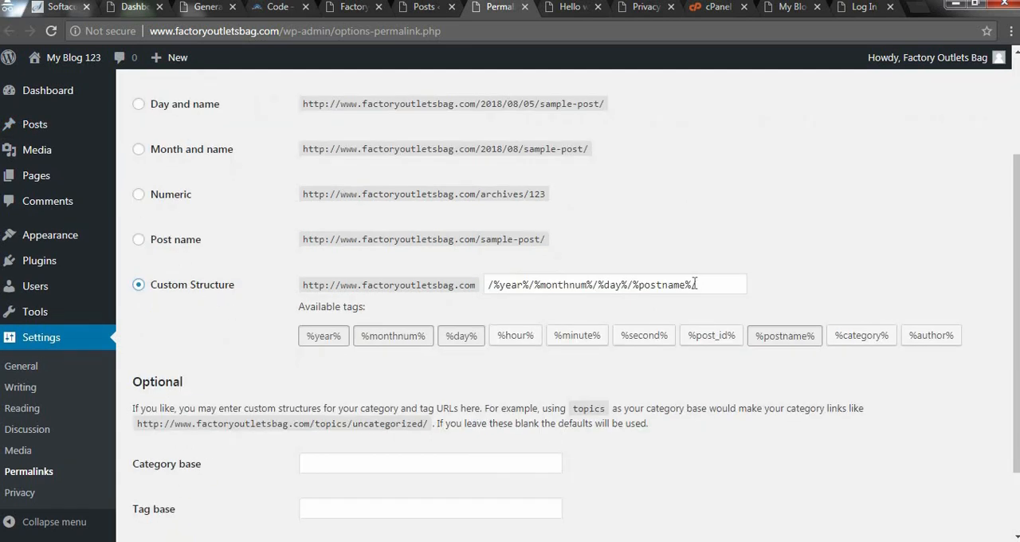
{"action": "left_click_drag", "start_coordinate": [721, 291], "coordinate": [460, 283]}
{"action": "key", "text": "BackSpace"}
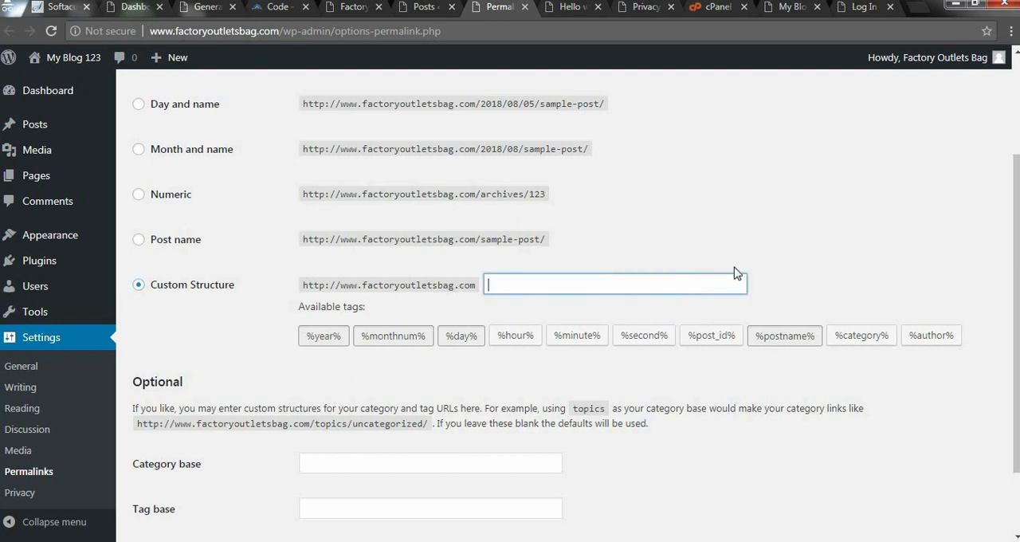
{"action": "left_click", "coordinate": [854, 335]}
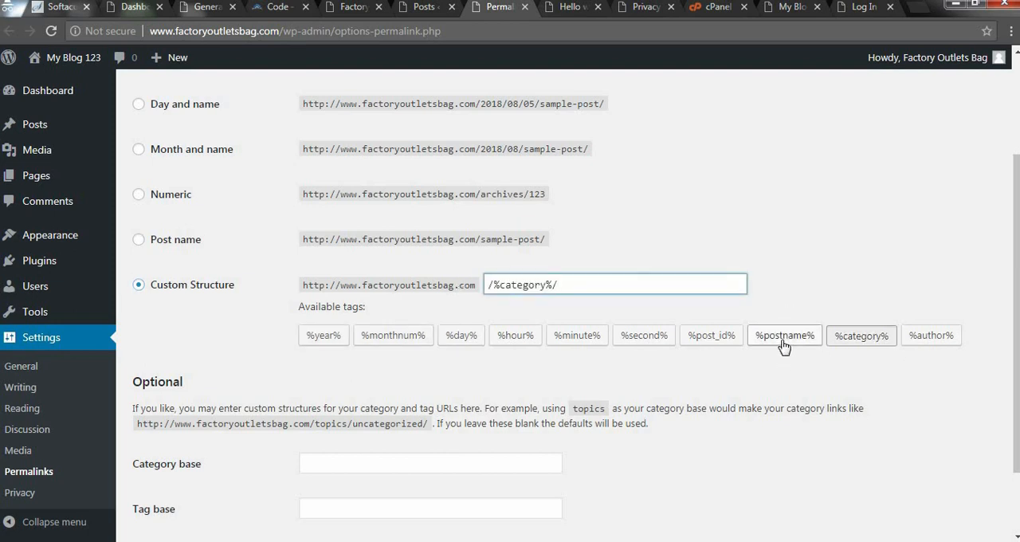
{"action": "left_click", "coordinate": [782, 338]}
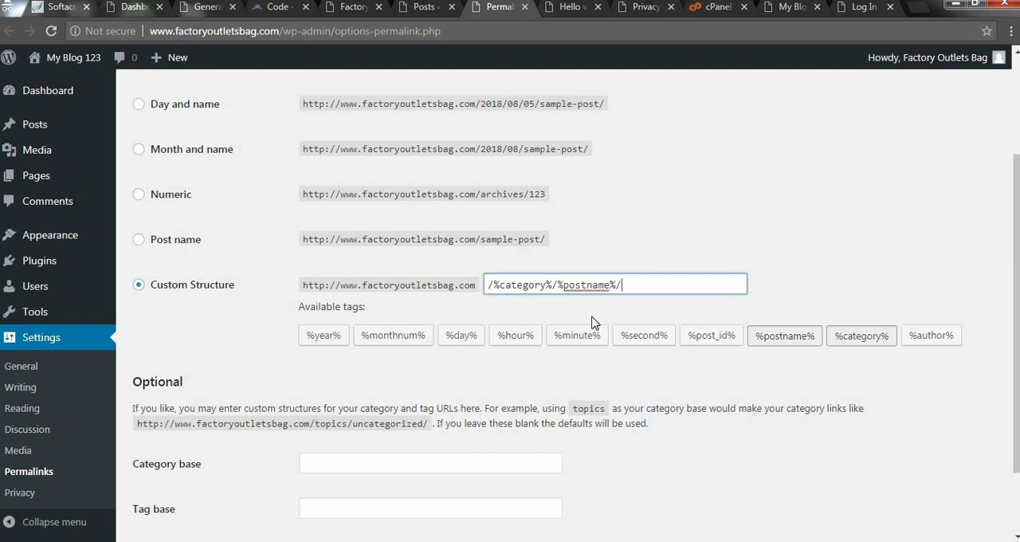
Check the "Hello world!" post's category in the Posts list and save the custom permalink structure
{"action": "left_click", "coordinate": [421, 13]}
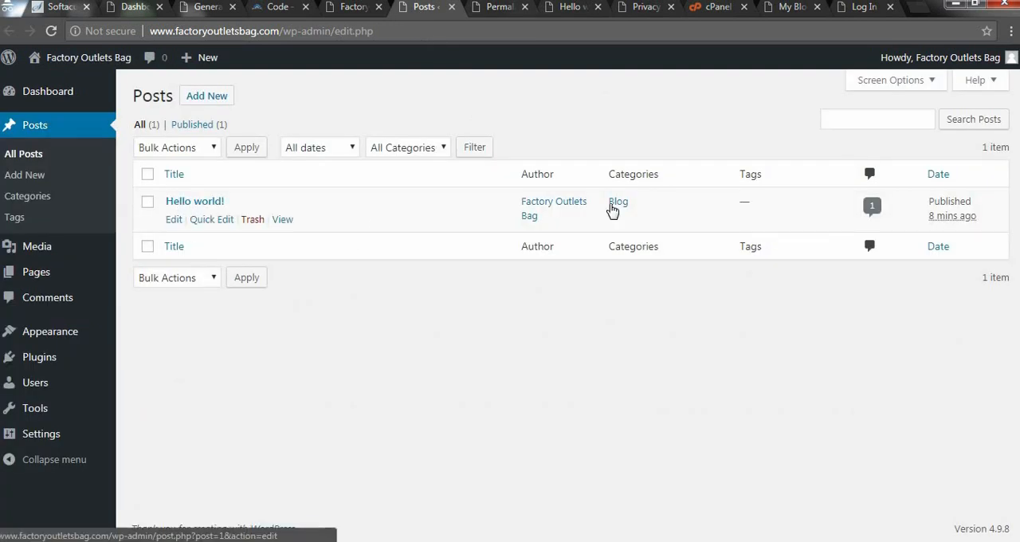
{"action": "left_click_drag", "start_coordinate": [608, 171], "coordinate": [649, 174]}
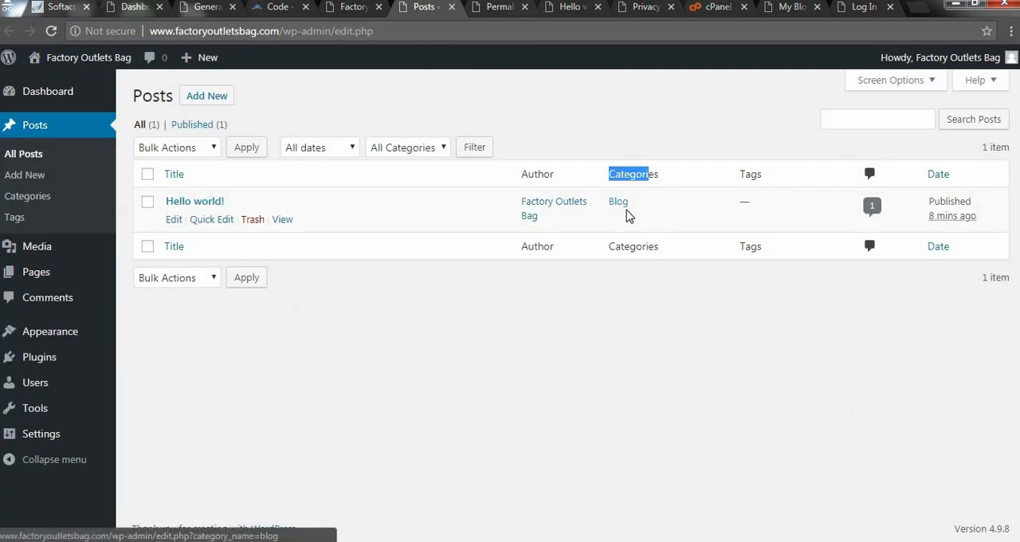
{"action": "left_click", "coordinate": [489, 10]}
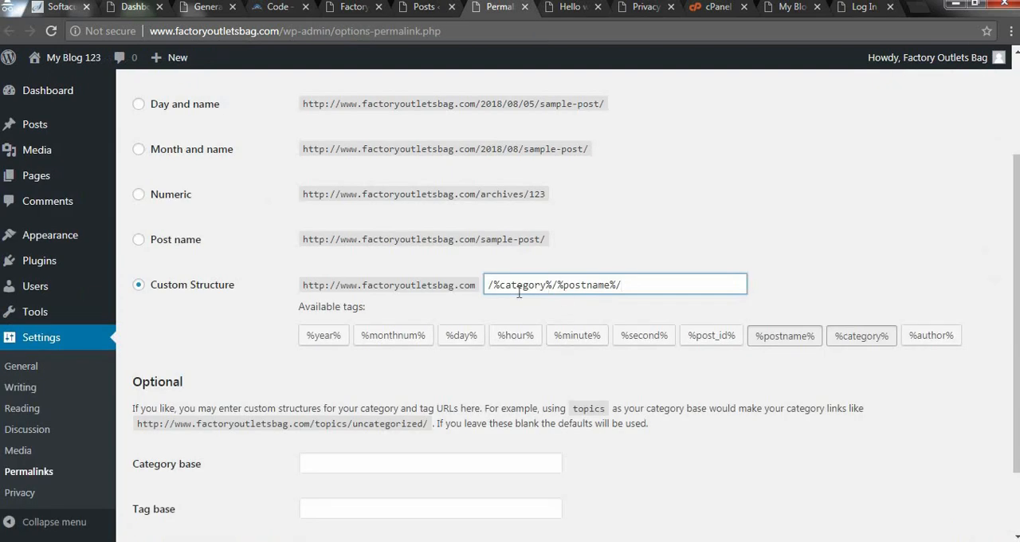
{"action": "scroll", "coordinate": [236, 304], "scroll_direction": "down", "scroll_amount": 2}
{"action": "left_click", "coordinate": [196, 467]}
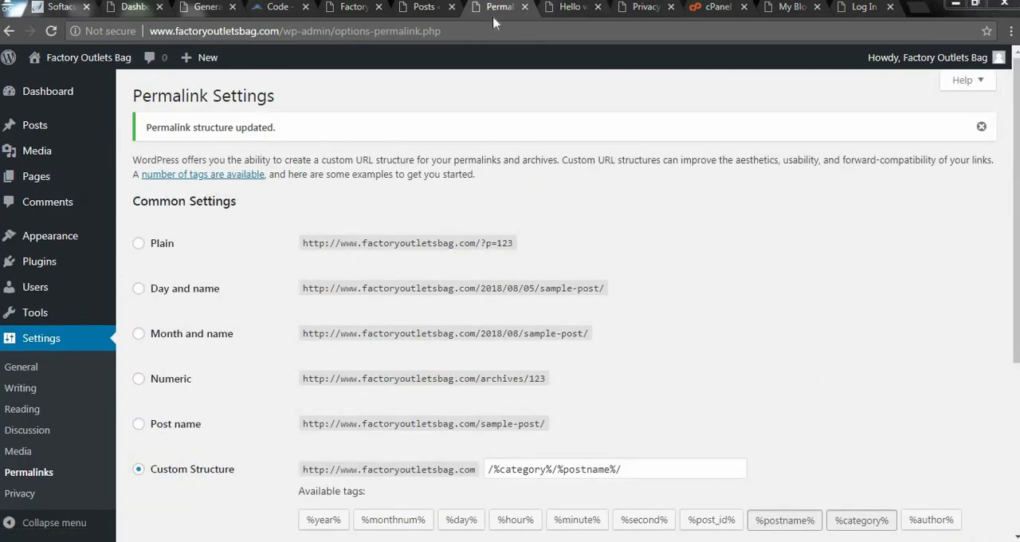
View the "Hello world!" post from the Posts list in a new browser tab to check its address
{"action": "left_click", "coordinate": [549, 8]}
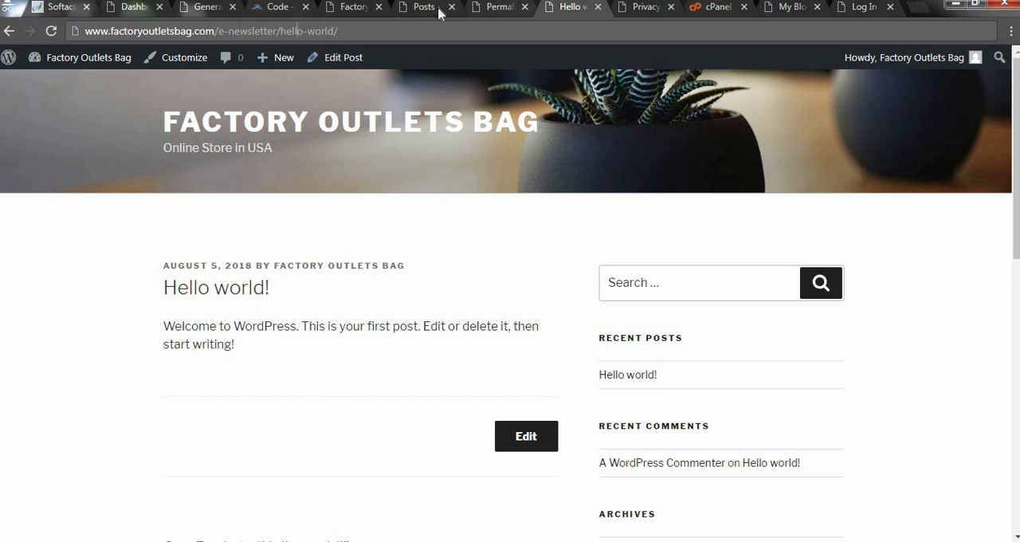
{"action": "left_click", "coordinate": [431, 7]}
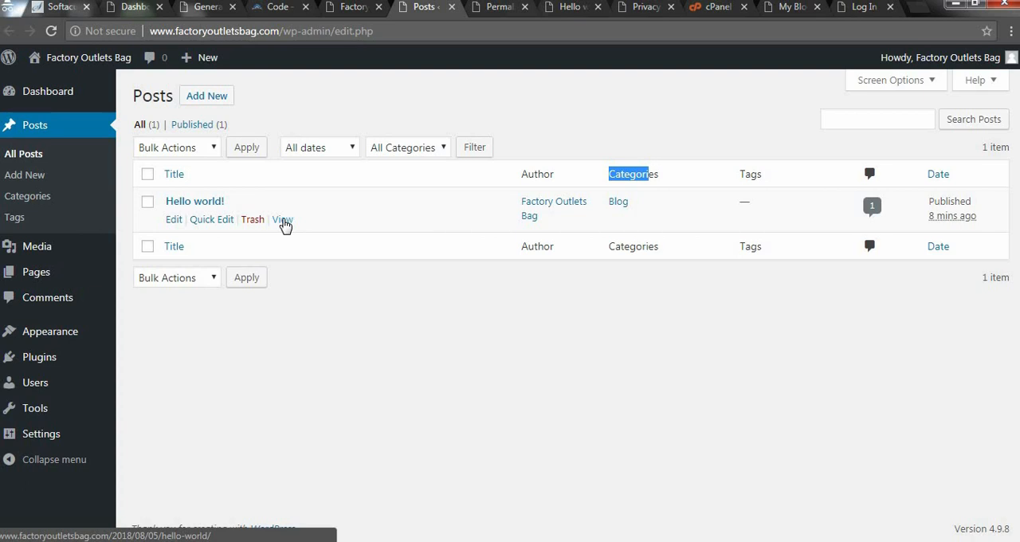
{"action": "right_click", "coordinate": [284, 227]}
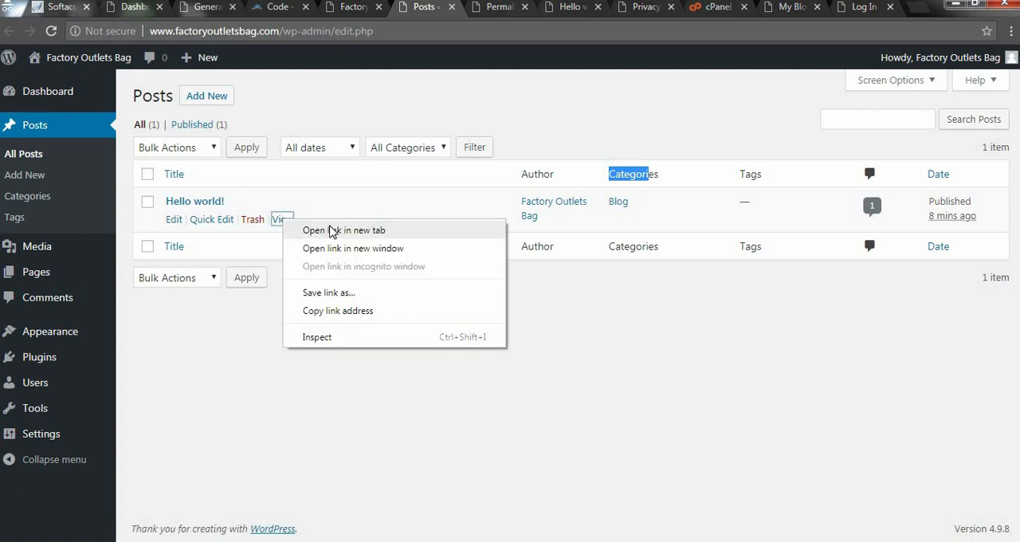
{"action": "left_click", "coordinate": [331, 229]}
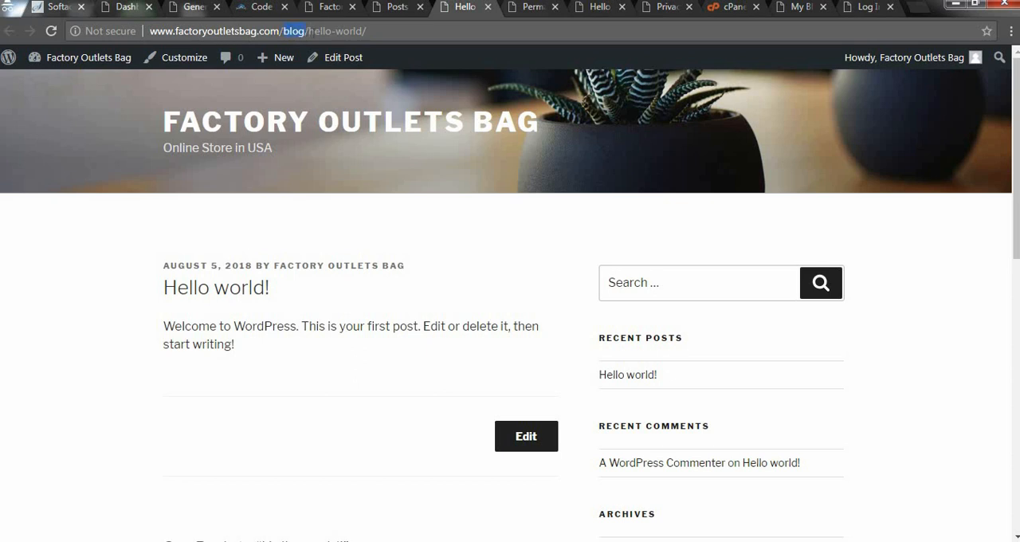
Return to the Permalink Settings and examine the category and postname tags in the saved Custom Structure
{"action": "left_click", "coordinate": [526, 8]}
{"action": "scroll", "coordinate": [520, 182], "scroll_direction": "down", "scroll_amount": 3}
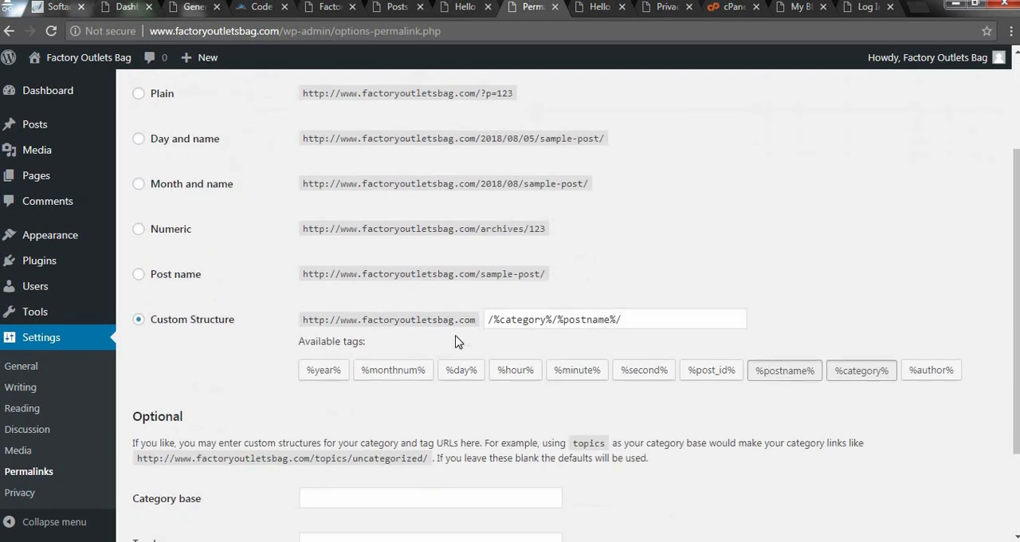
{"action": "left_click", "coordinate": [498, 318]}
{"action": "left_click_drag", "start_coordinate": [495, 319], "coordinate": [622, 318]}
{"action": "left_click", "coordinate": [564, 319]}
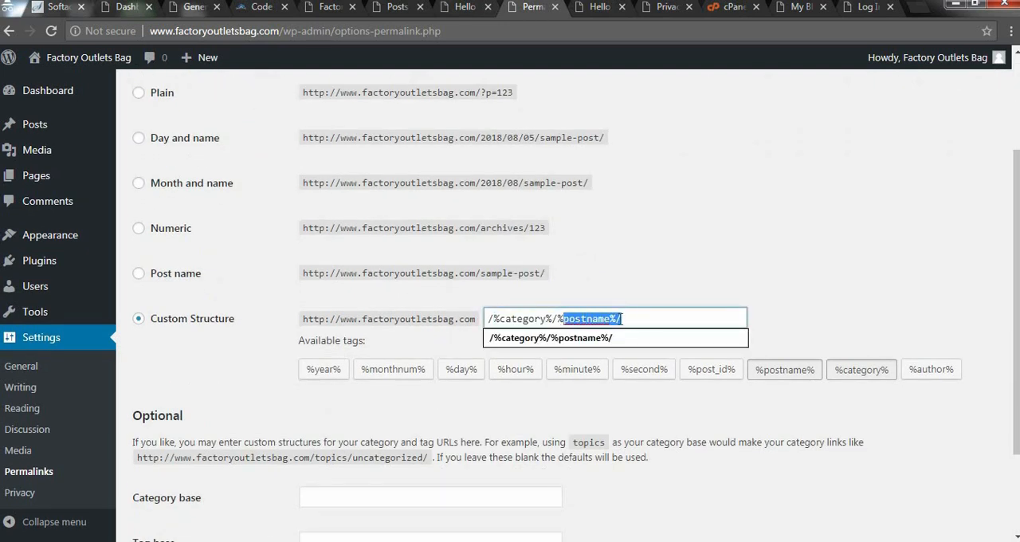
{"action": "left_click", "coordinate": [581, 319]}
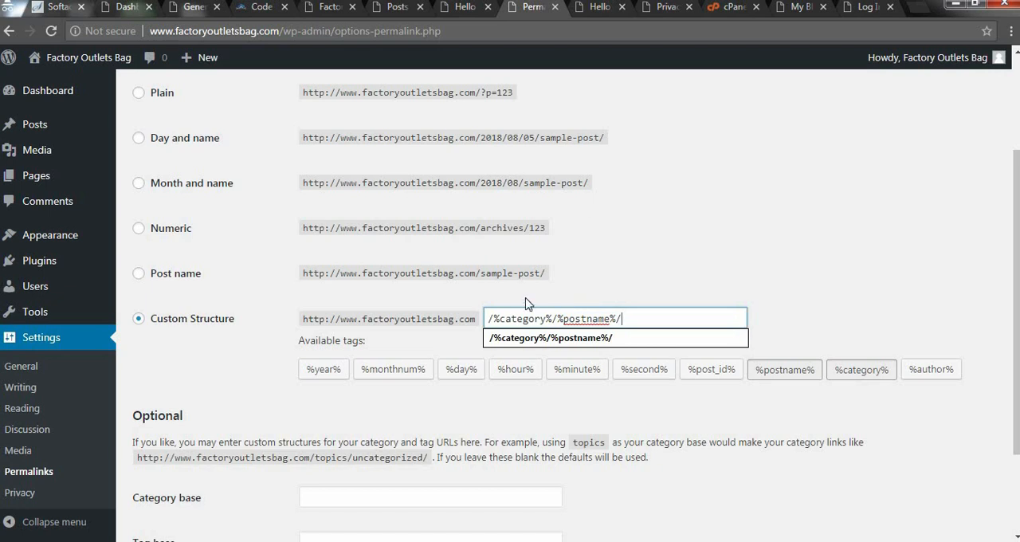
{"action": "left_click", "coordinate": [575, 253]}
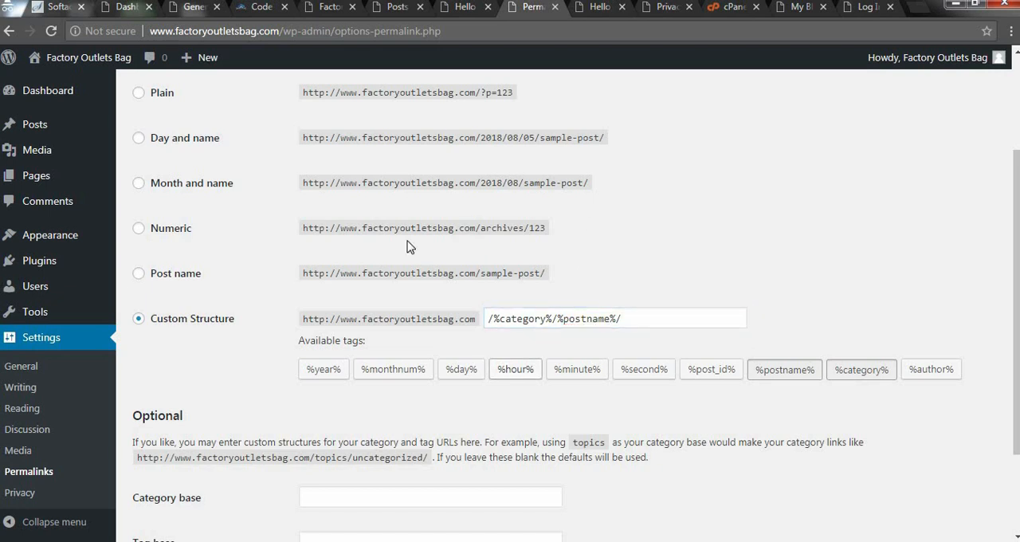
Compare the Posts list, the Permalink Settings and the "Hello world!" post's category-based address
{"action": "left_click", "coordinate": [386, 15]}
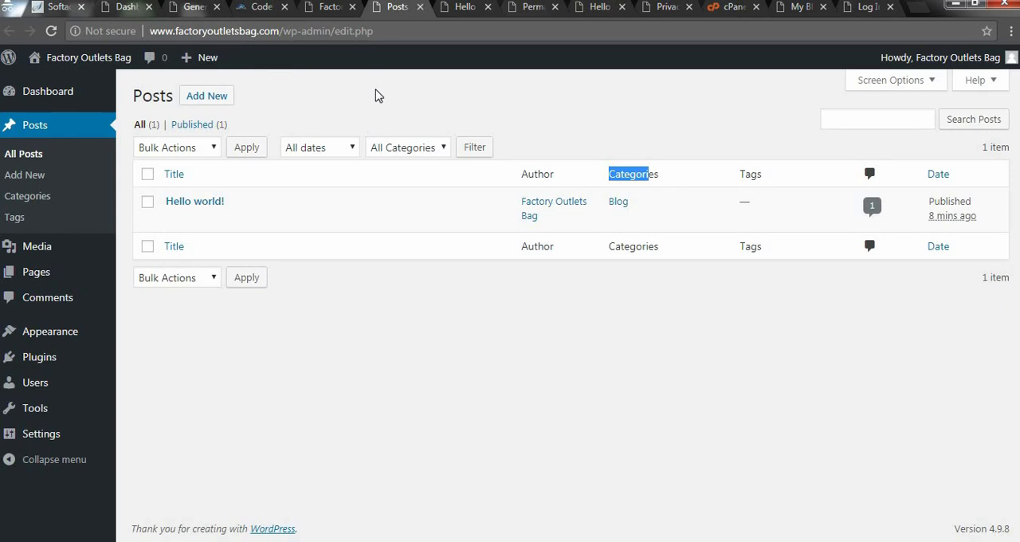
{"action": "left_click", "coordinate": [533, 11]}
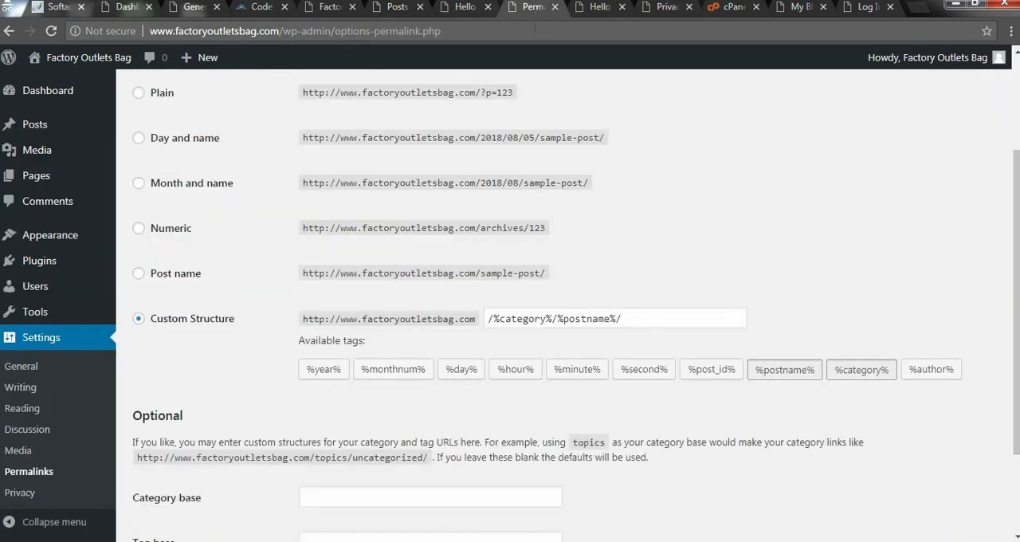
{"action": "left_click", "coordinate": [574, 8]}
{"action": "left_click", "coordinate": [466, 7]}
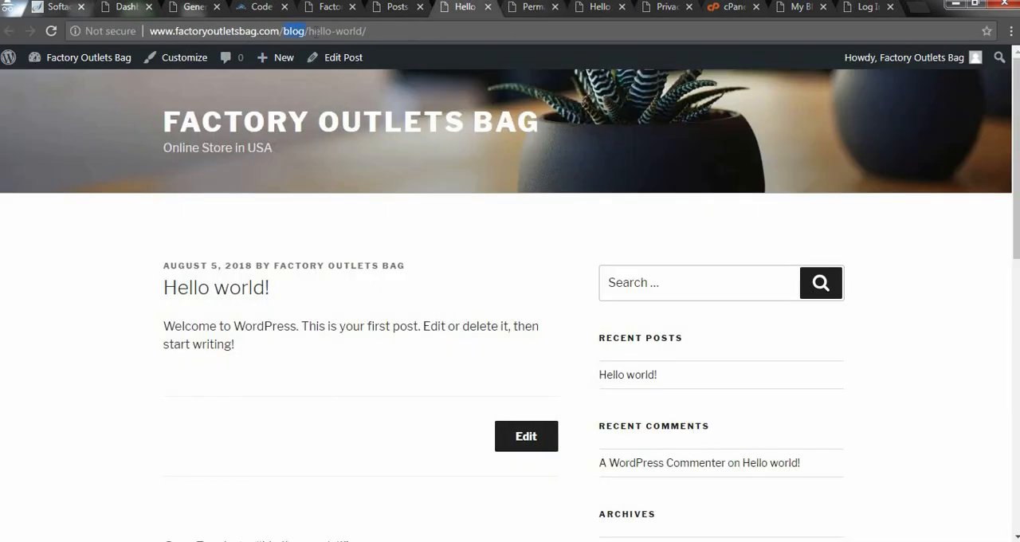
{"action": "key", "text": "shift+Right"}
{"action": "key", "text": "shift+Right"}
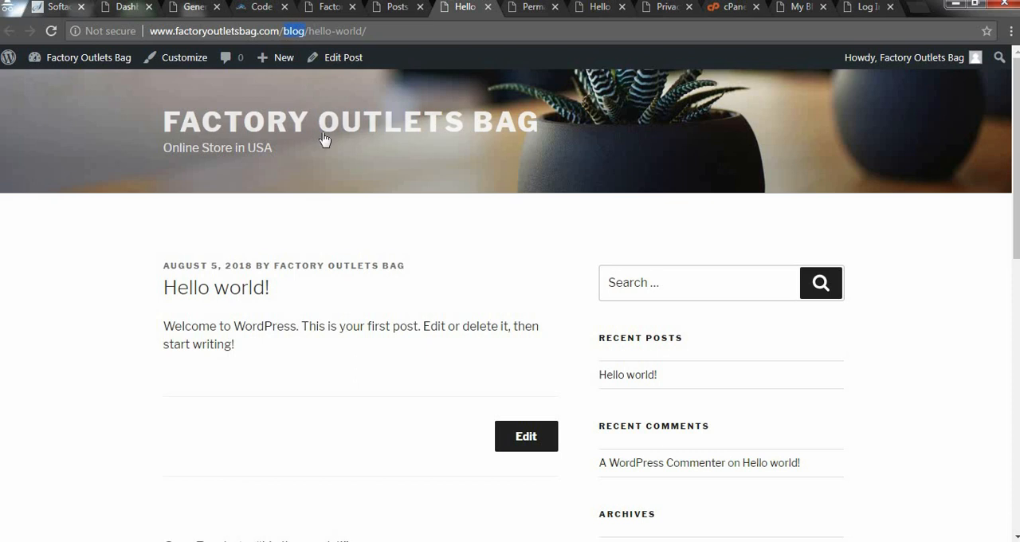
{"action": "key", "text": "BackSpace"}
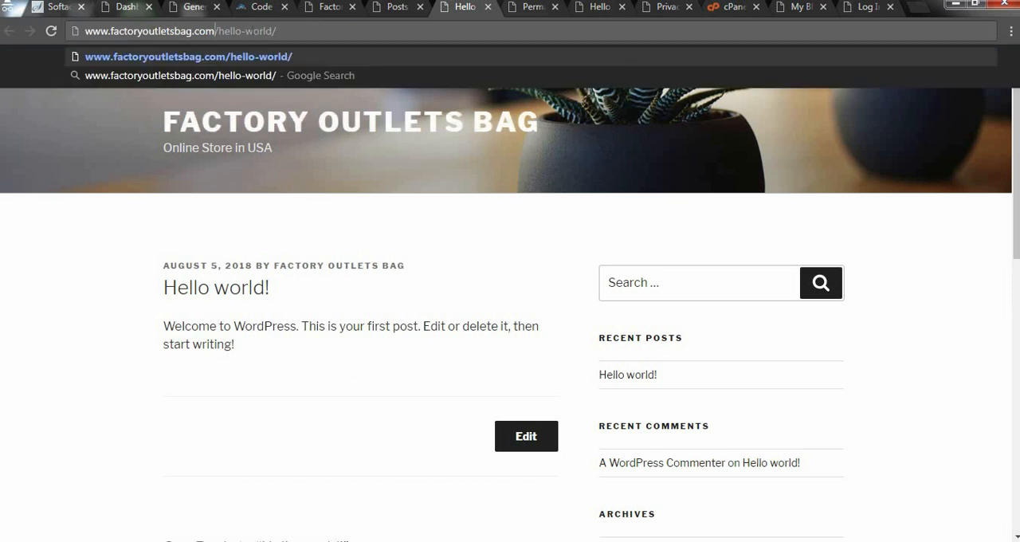
Switch the permalink structure to Post name in the Permalink Settings and save the changes
{"action": "left_click", "coordinate": [526, 9]}
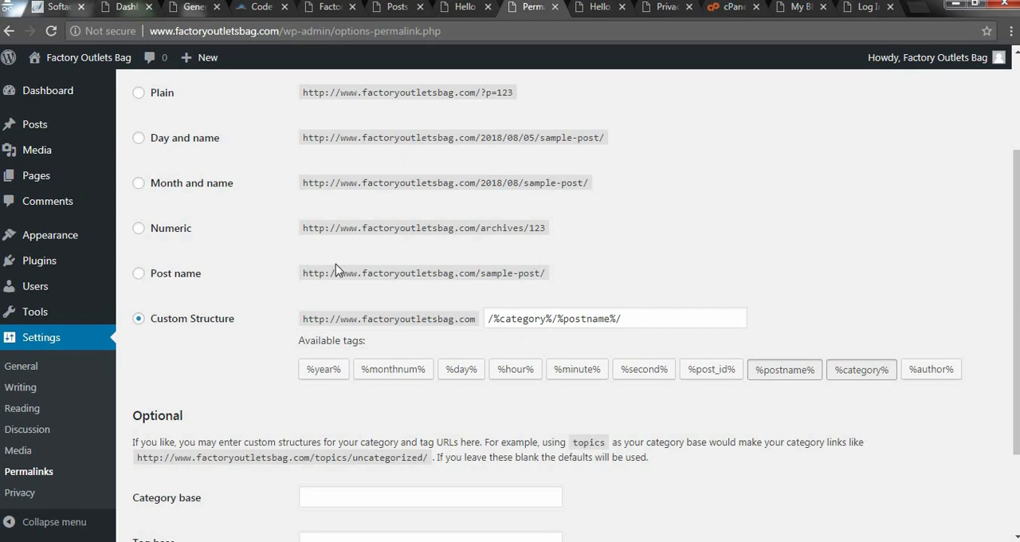
{"action": "left_click", "coordinate": [225, 275]}
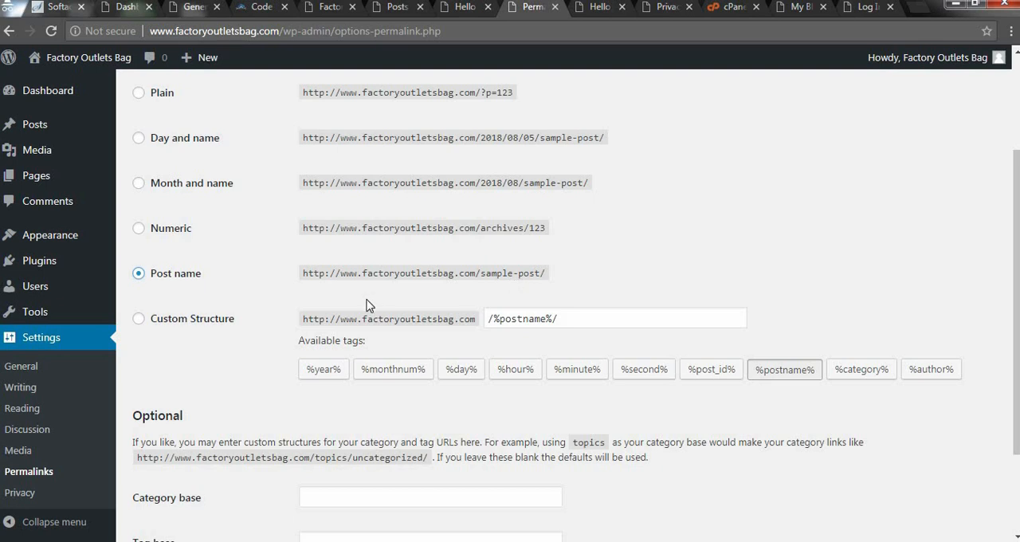
{"action": "scroll", "coordinate": [292, 284], "scroll_direction": "down", "scroll_amount": 3}
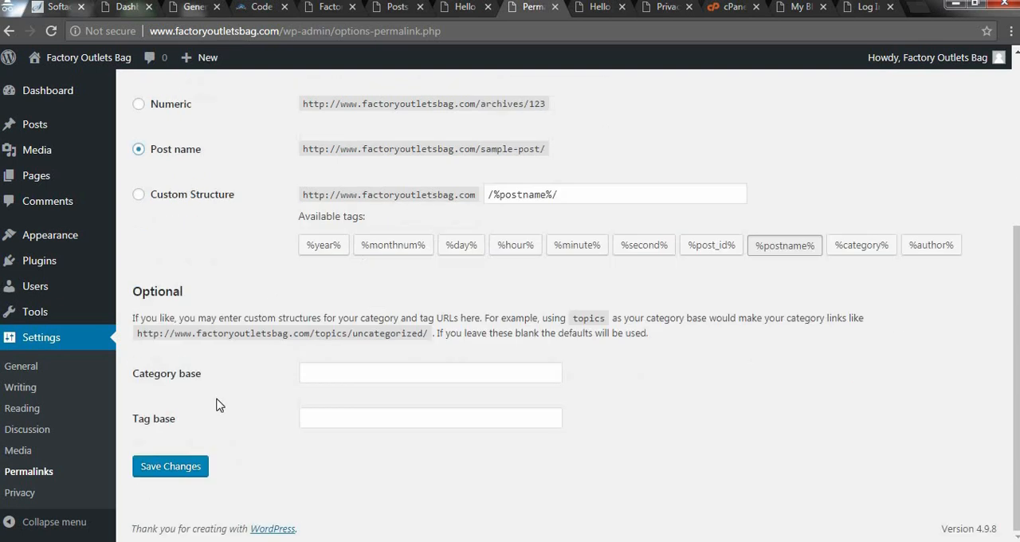
{"action": "left_click", "coordinate": [177, 470]}
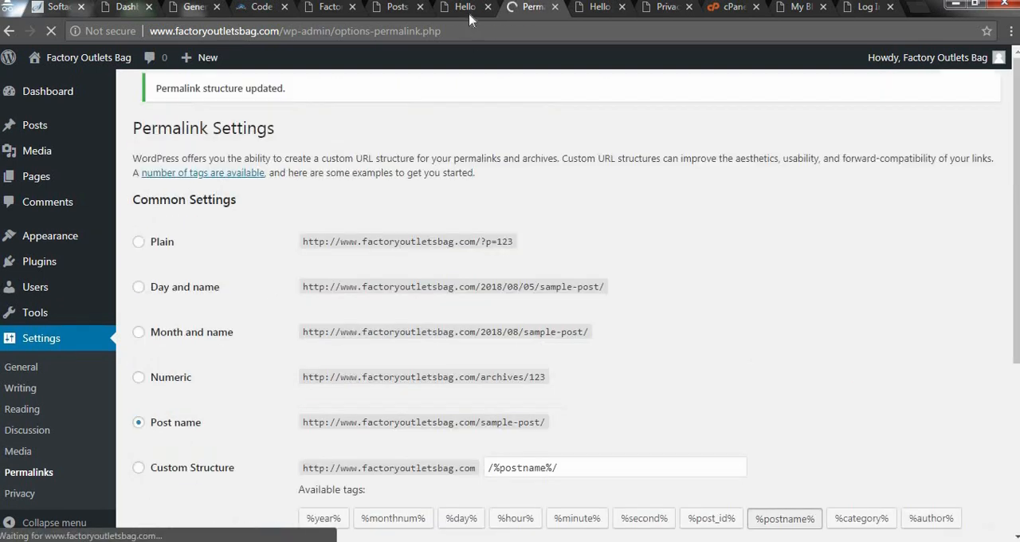
{"action": "left_click", "coordinate": [465, 6]}
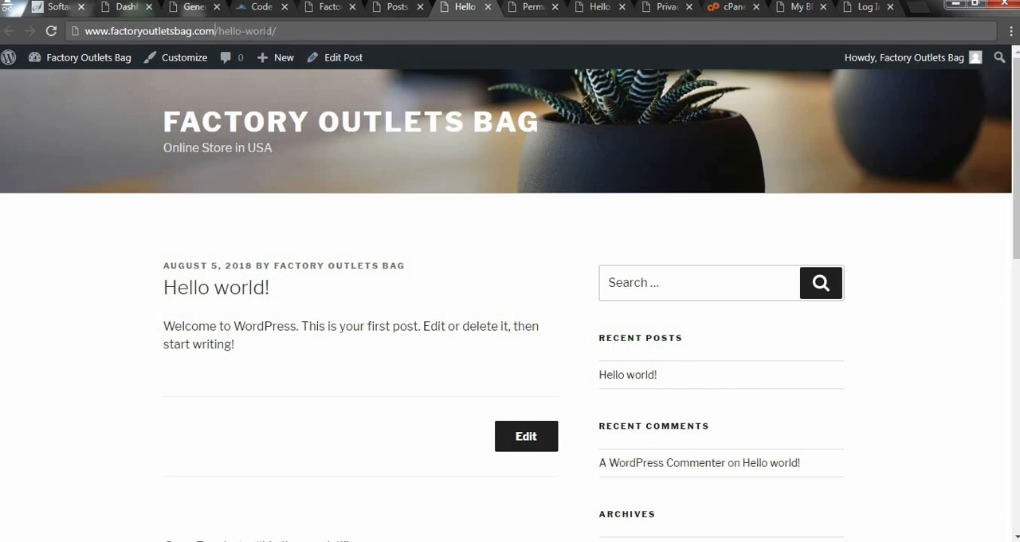
{"action": "left_click", "coordinate": [214, 30]}
{"action": "type", "text": "/blog"}
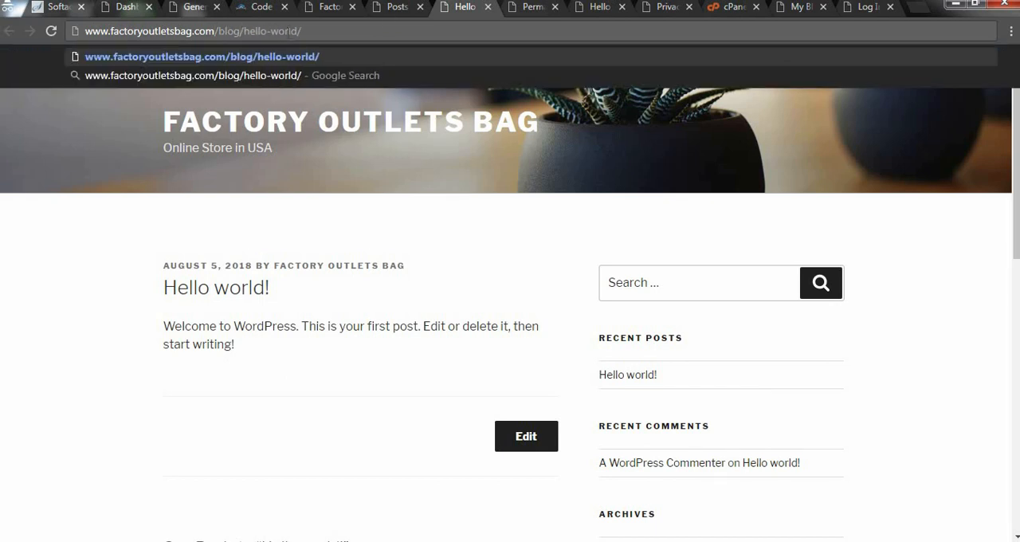
{"action": "key", "text": "Return"}
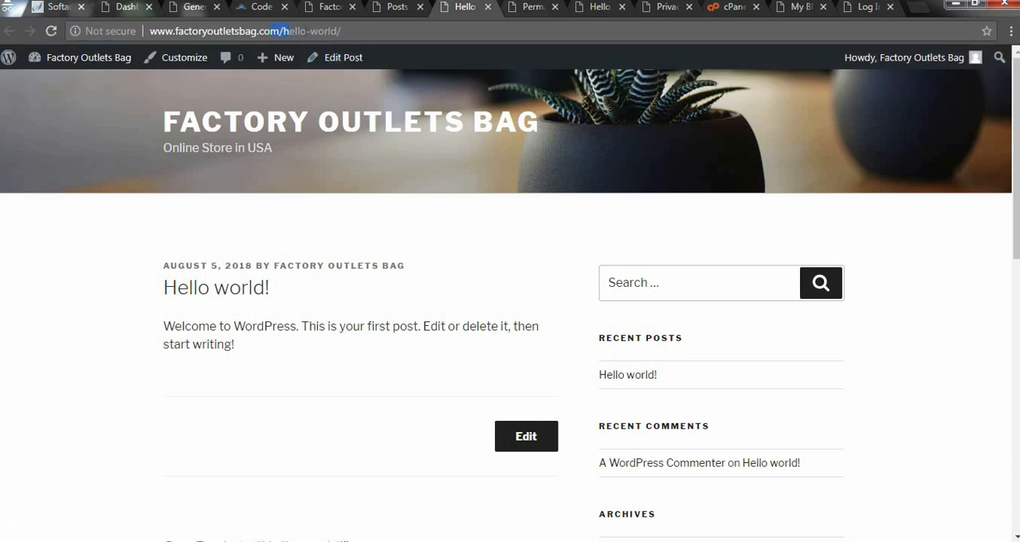
{"action": "left_click_drag", "start_coordinate": [290, 32], "coordinate": [355, 33]}
{"action": "left_click", "coordinate": [308, 32]}
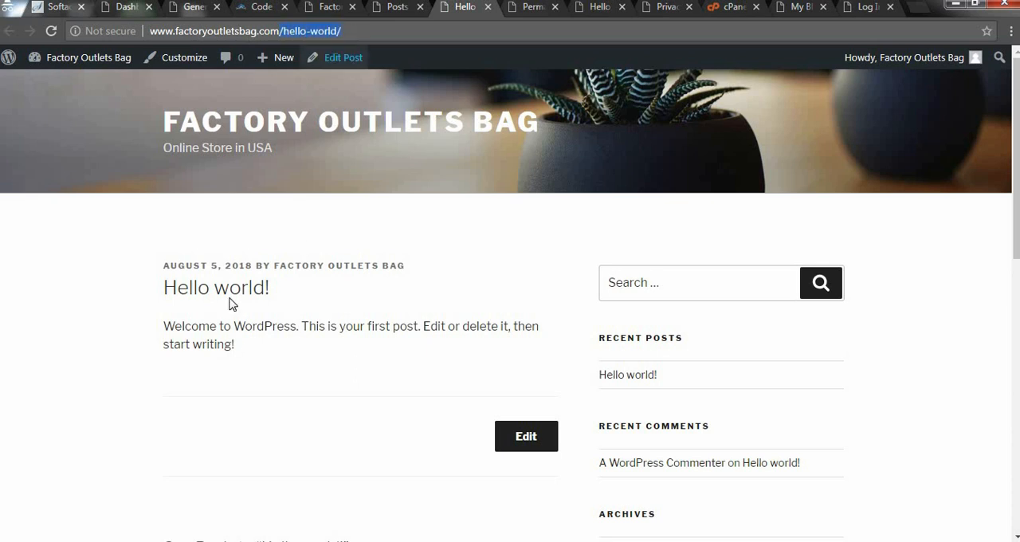
{"action": "mouse_move", "coordinate": [279, 59]}
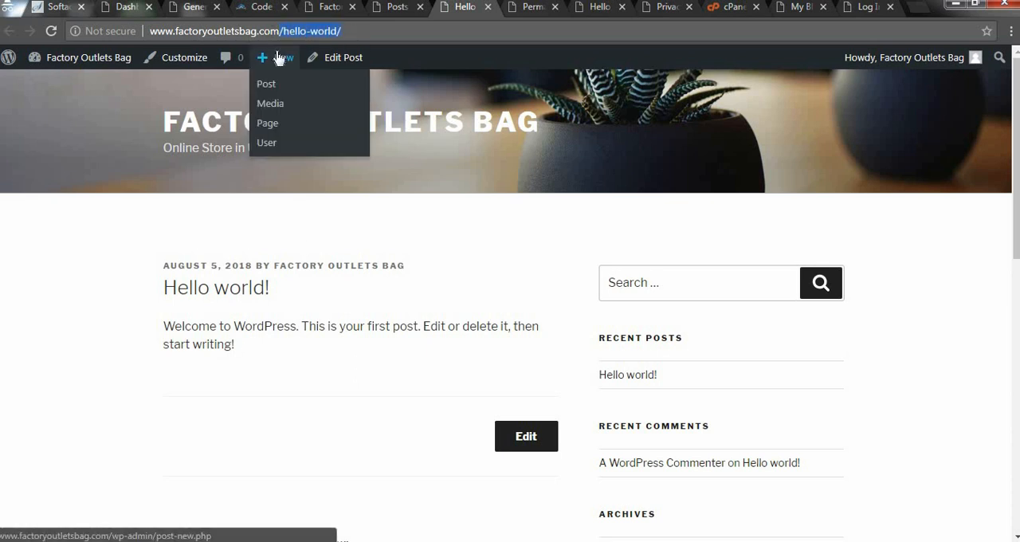
Change the permalinks to the Custom Structure /%category%/%postname%/ and save the changes
{"action": "left_click", "coordinate": [518, 12]}
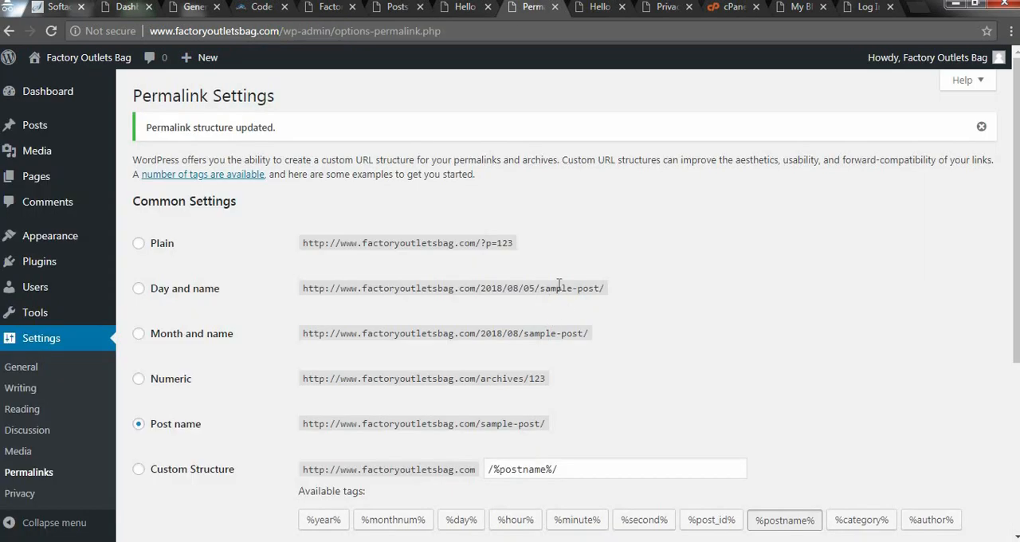
{"action": "scroll", "coordinate": [559, 285], "scroll_direction": "down", "scroll_amount": 2}
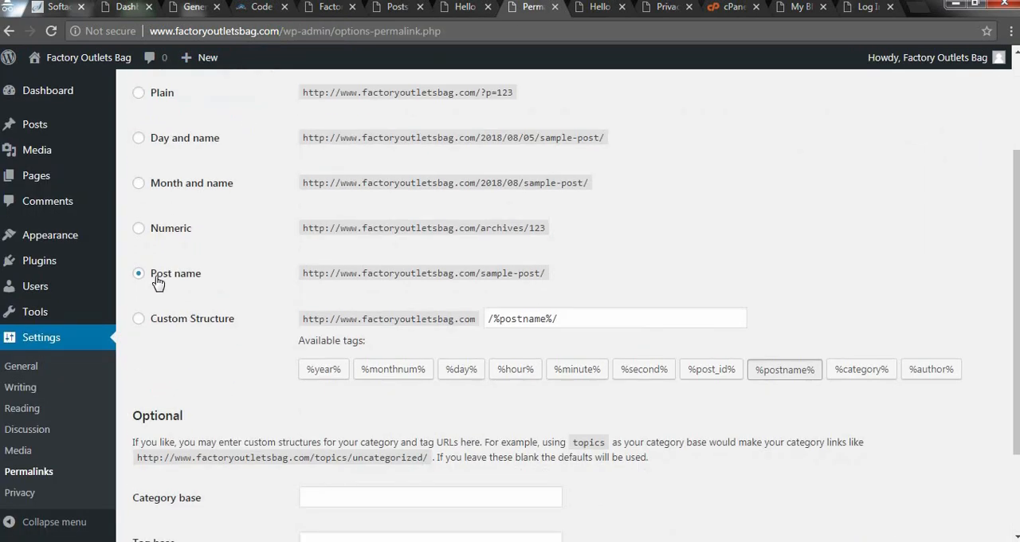
{"action": "left_click", "coordinate": [490, 313]}
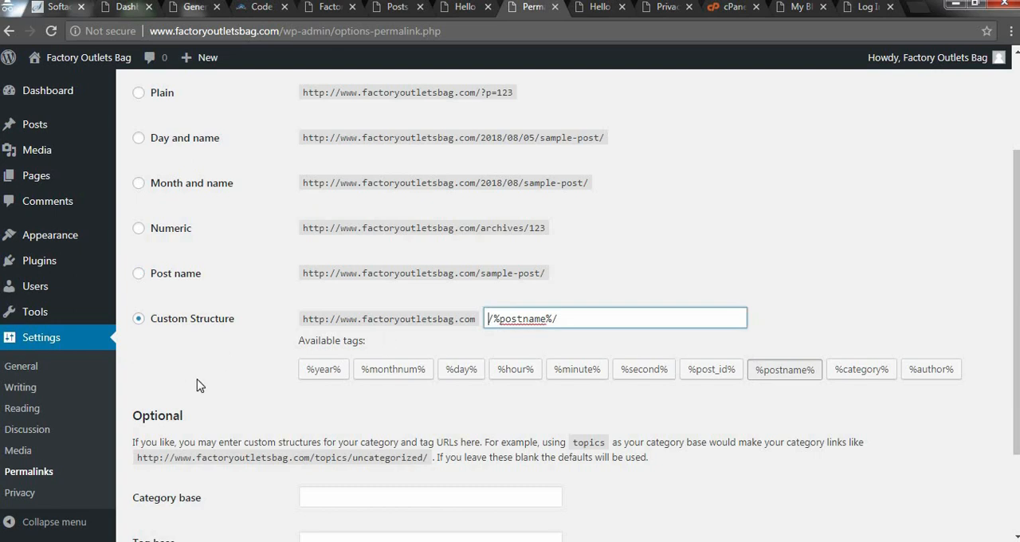
{"action": "left_click", "coordinate": [861, 372]}
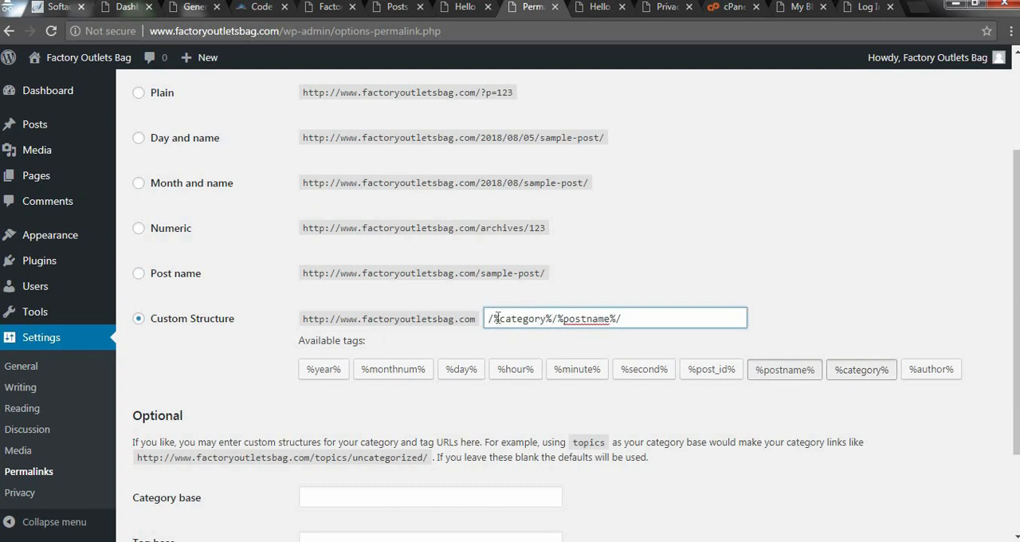
{"action": "scroll", "coordinate": [180, 319], "scroll_direction": "down", "scroll_amount": 3}
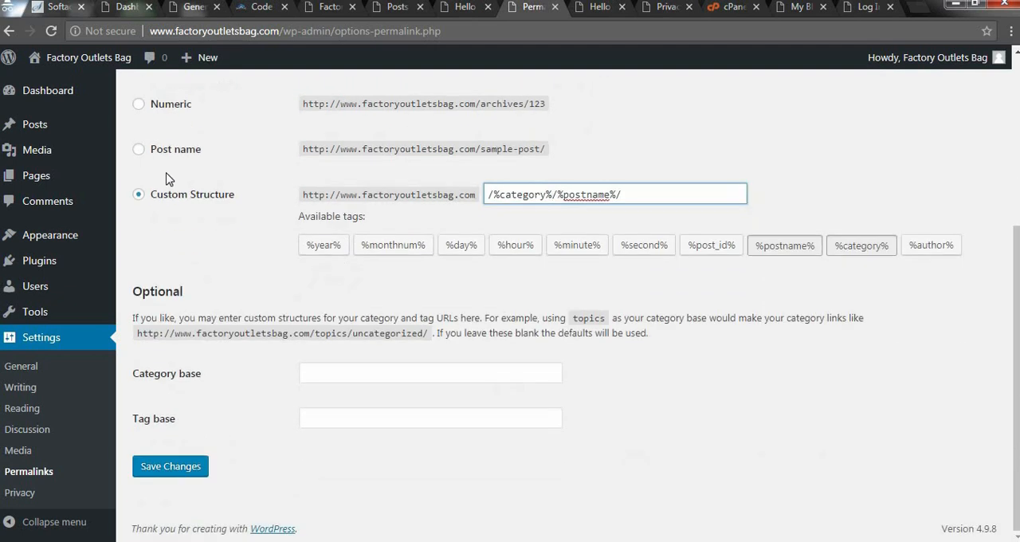
{"action": "left_click", "coordinate": [170, 468]}
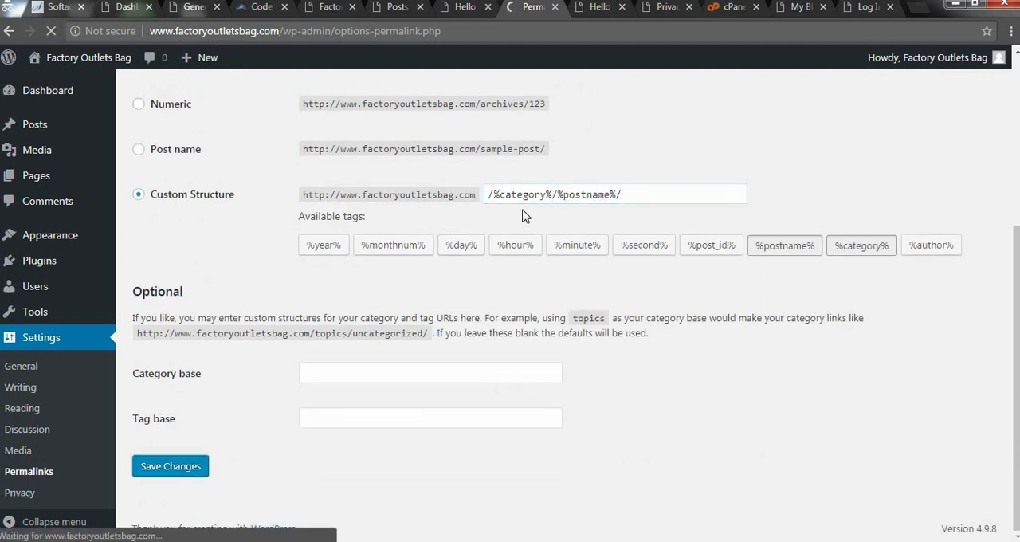
{"action": "left_click", "coordinate": [465, 8]}
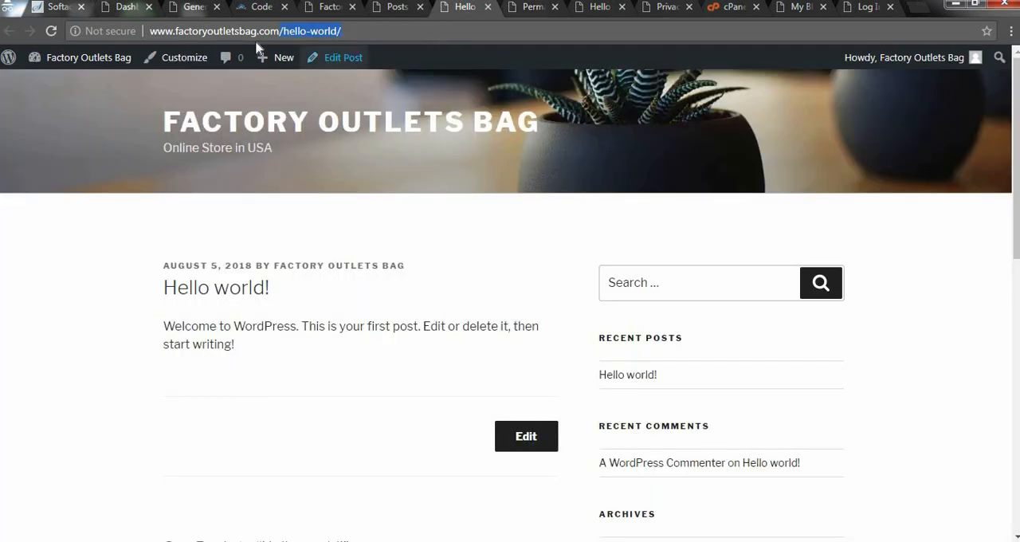
{"action": "left_click", "coordinate": [283, 31]}
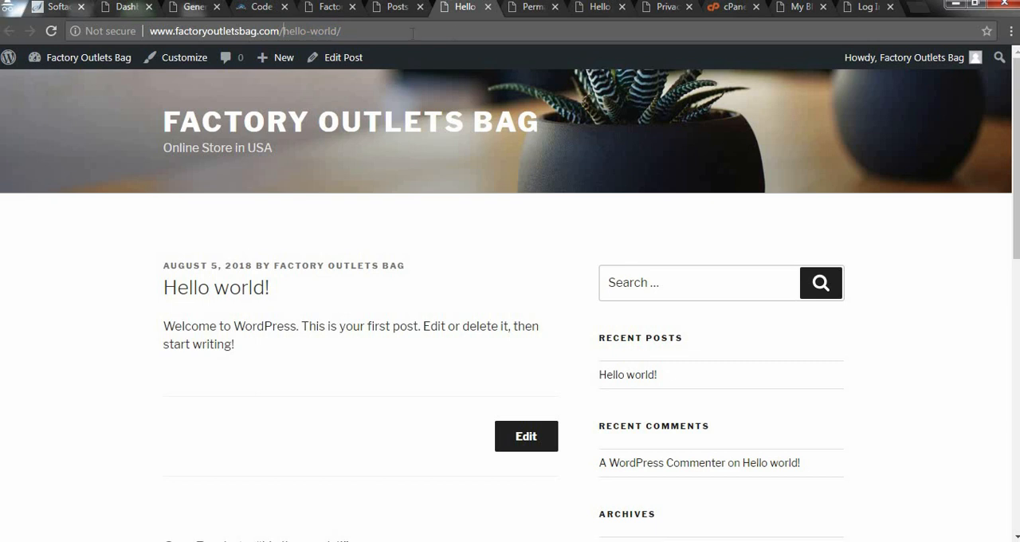
{"action": "key", "text": "Return"}
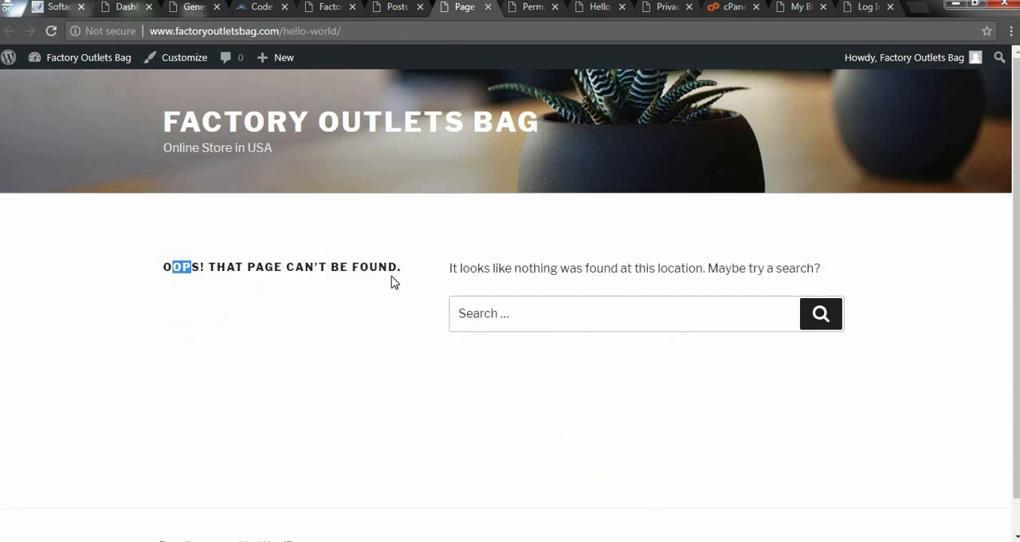
{"action": "left_click_drag", "start_coordinate": [382, 282], "coordinate": [247, 340]}
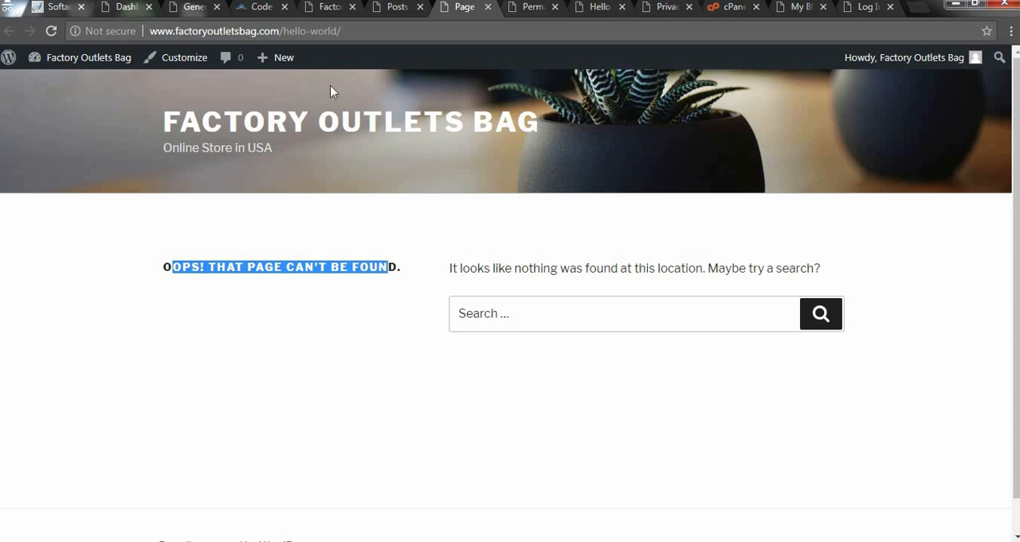
{"action": "left_click", "coordinate": [293, 31]}
{"action": "left_click", "coordinate": [283, 31]}
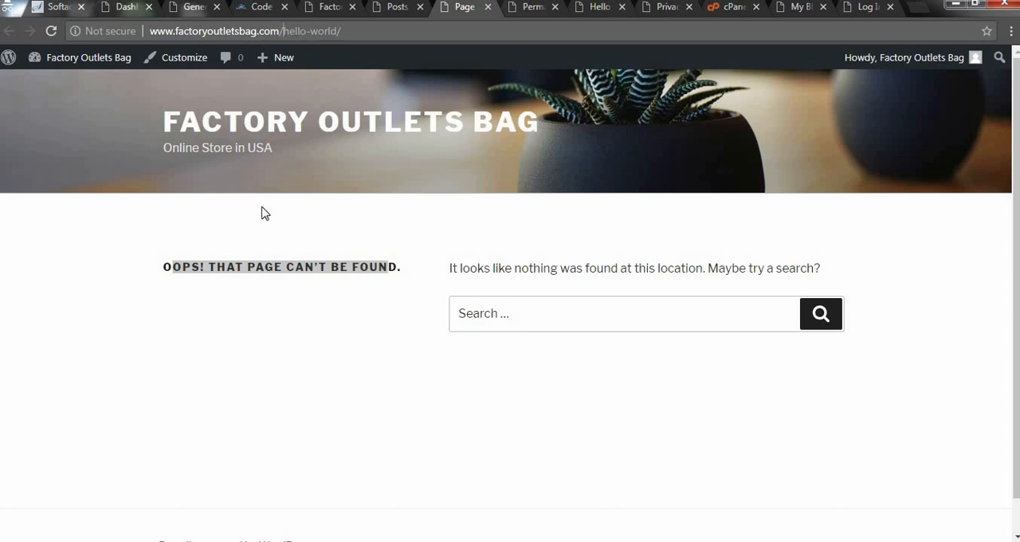
Compare the Posts list, the page at /hello-world/ and the category and postname tags in the Custom Structure
{"action": "left_click", "coordinate": [388, 11]}
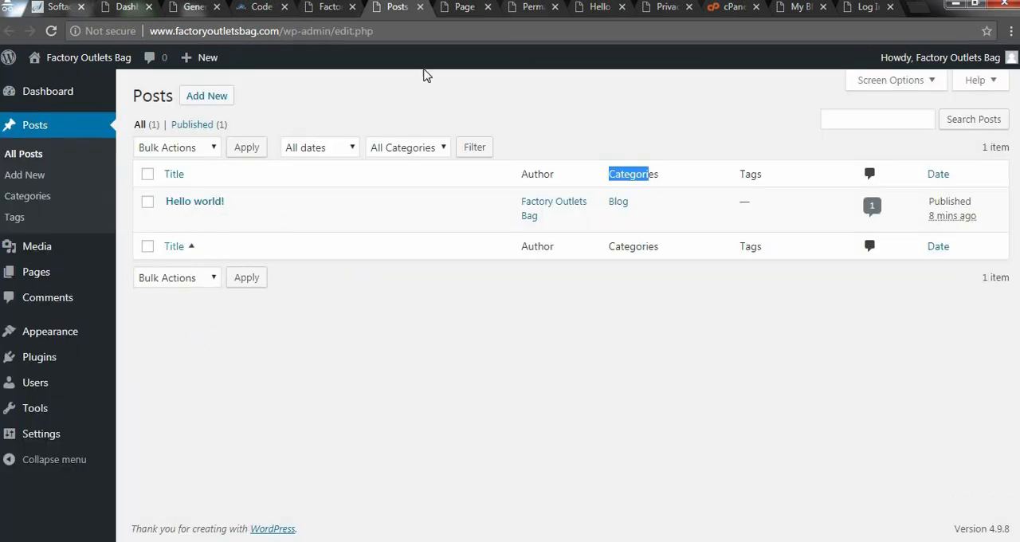
{"action": "left_click", "coordinate": [455, 16]}
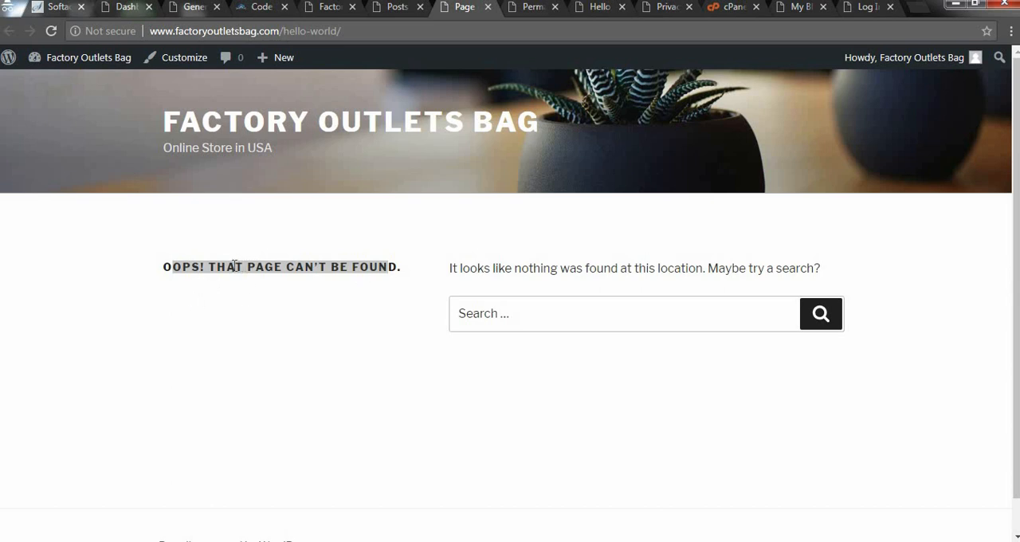
{"action": "left_click", "coordinate": [527, 10]}
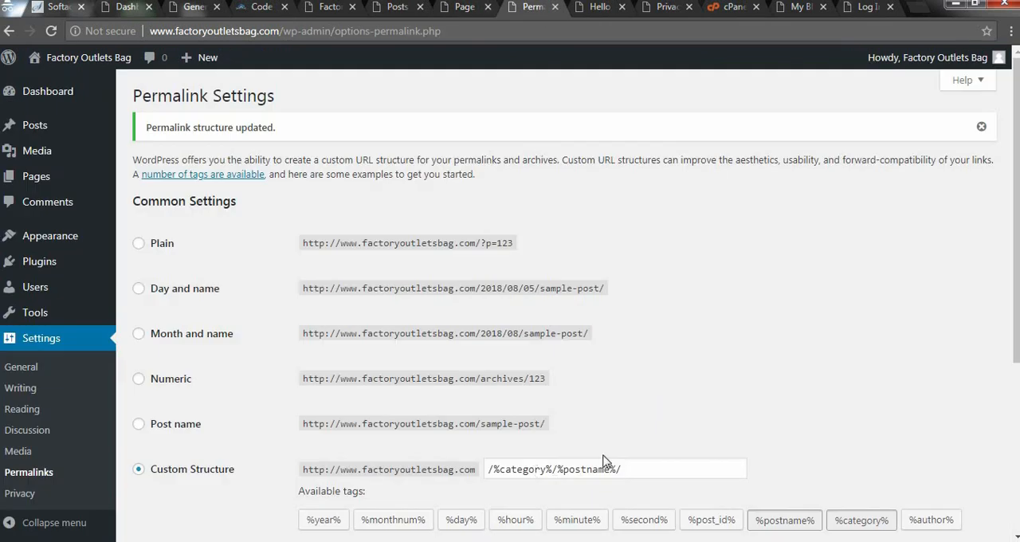
{"action": "double_click", "coordinate": [542, 469]}
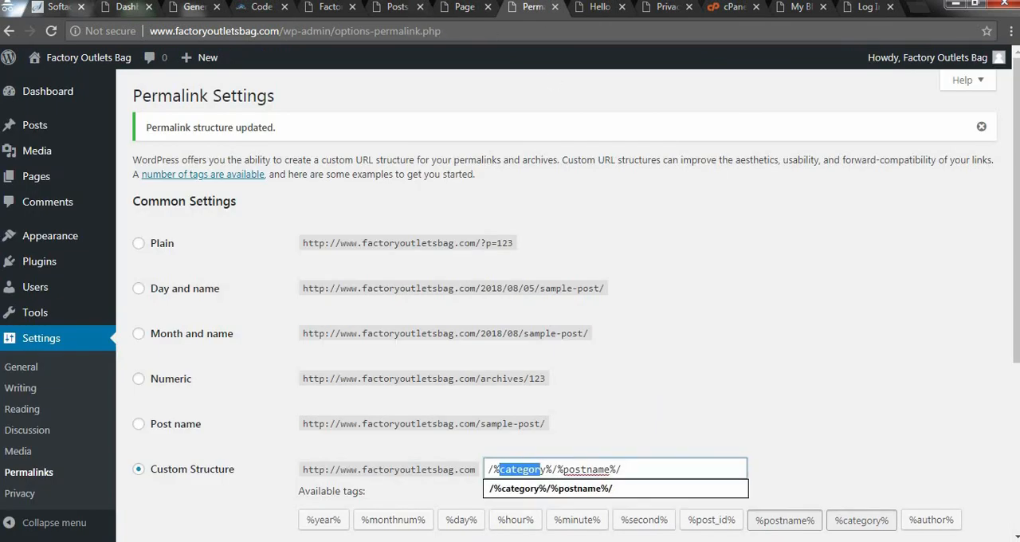
{"action": "left_click", "coordinate": [461, 8]}
{"action": "left_click_drag", "start_coordinate": [186, 269], "coordinate": [342, 267]}
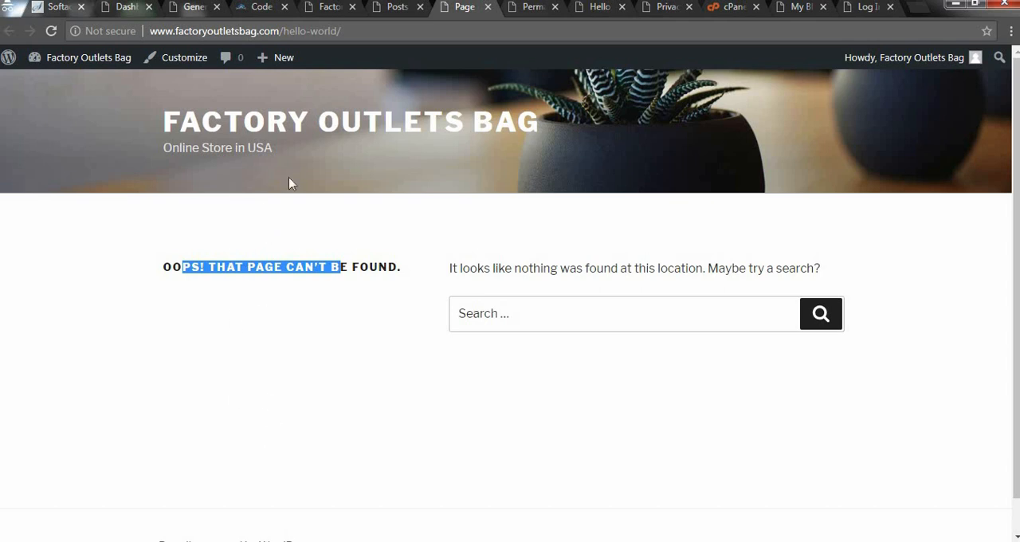
{"action": "left_click", "coordinate": [529, 8]}
{"action": "scroll", "coordinate": [313, 134], "scroll_direction": "down", "scroll_amount": 1}
{"action": "scroll", "coordinate": [403, 122], "scroll_direction": "up", "scroll_amount": 1}
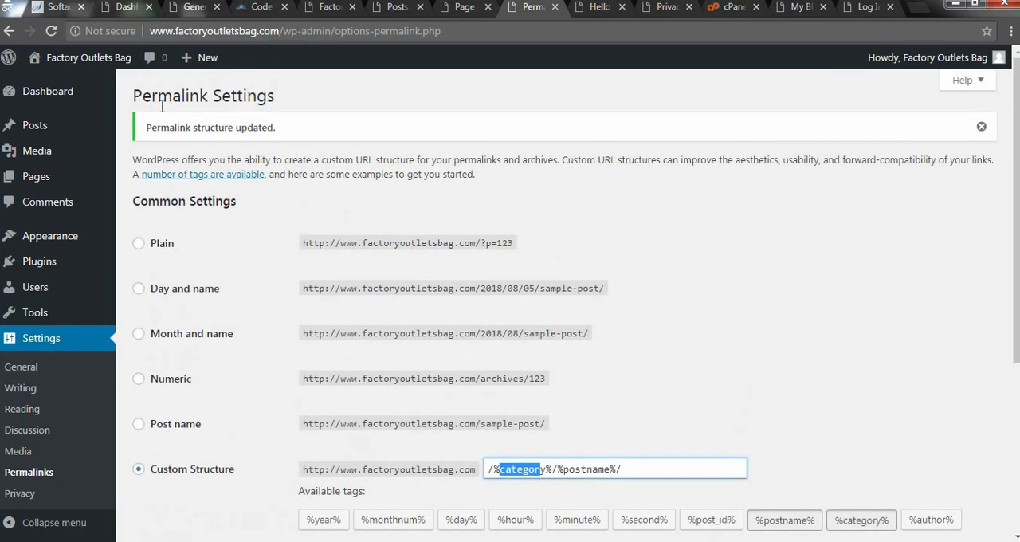
{"action": "left_click", "coordinate": [509, 473]}
{"action": "left_click_drag", "start_coordinate": [495, 469], "coordinate": [535, 473]}
{"action": "left_click", "coordinate": [578, 471]}
View the "Hello world!" post from the Posts list in a new browser tab and check the path in its address
{"action": "left_click", "coordinate": [399, 7]}
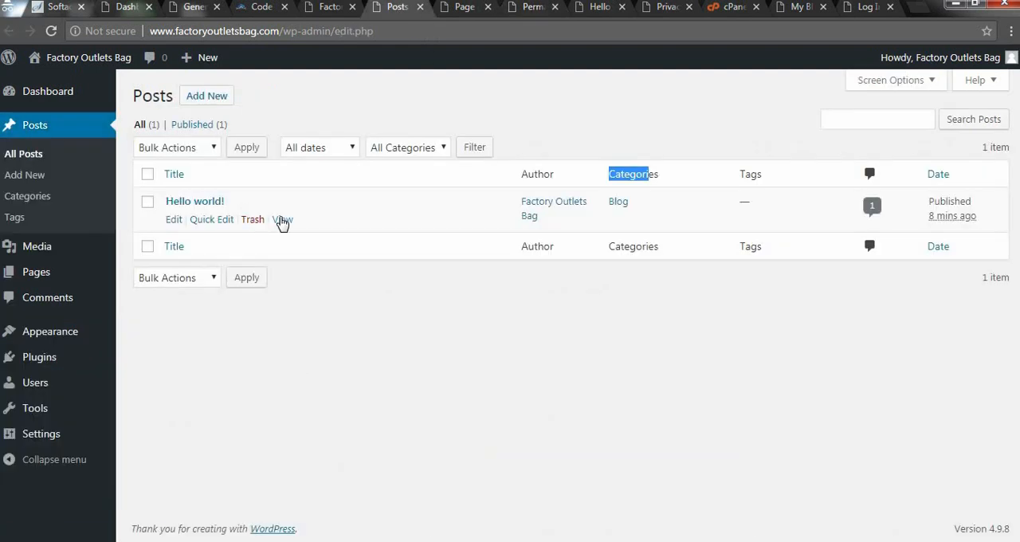
{"action": "right_click", "coordinate": [281, 219]}
{"action": "left_click", "coordinate": [327, 228]}
{"action": "left_click", "coordinate": [430, 8]}
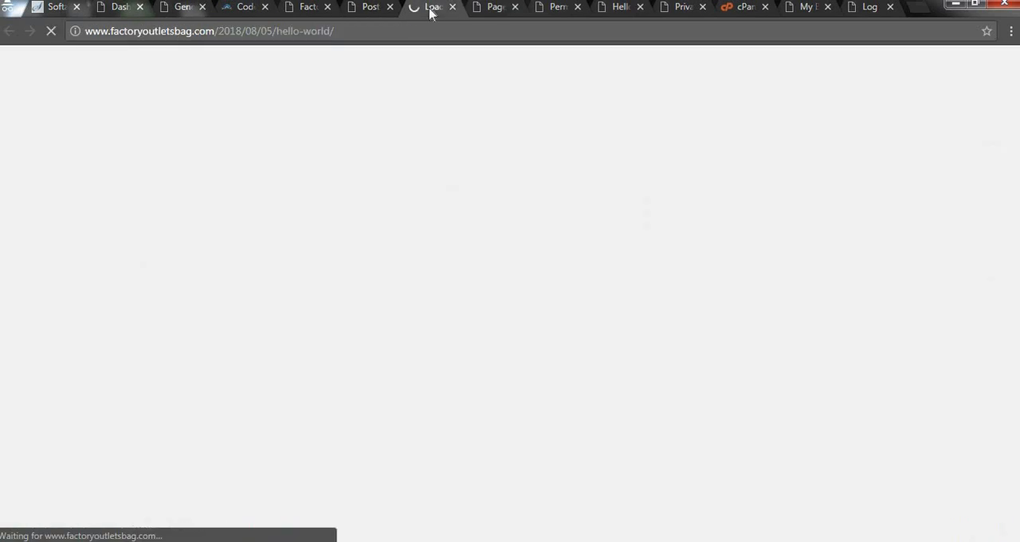
{"action": "left_click_drag", "start_coordinate": [284, 31], "coordinate": [367, 30]}
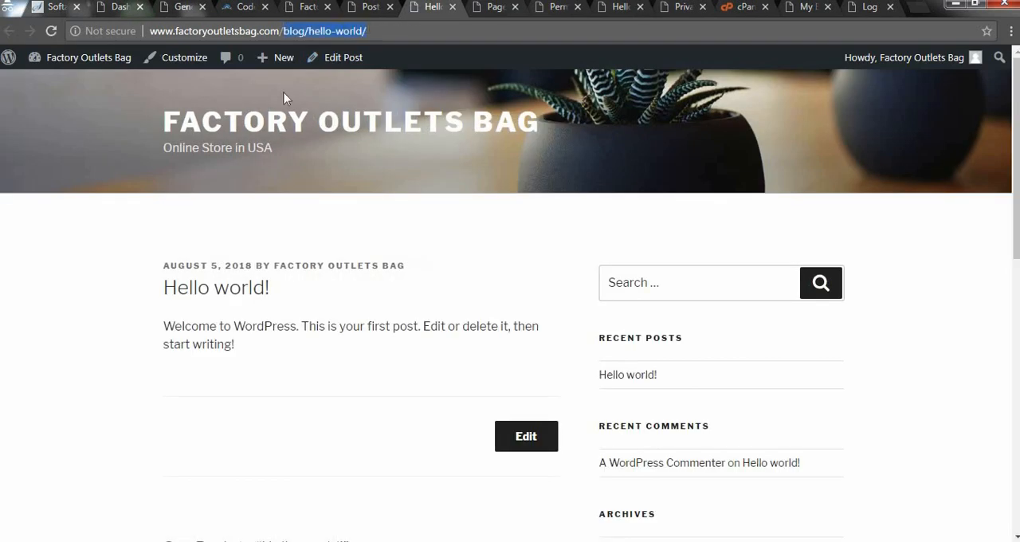
{"action": "left_click", "coordinate": [293, 31]}
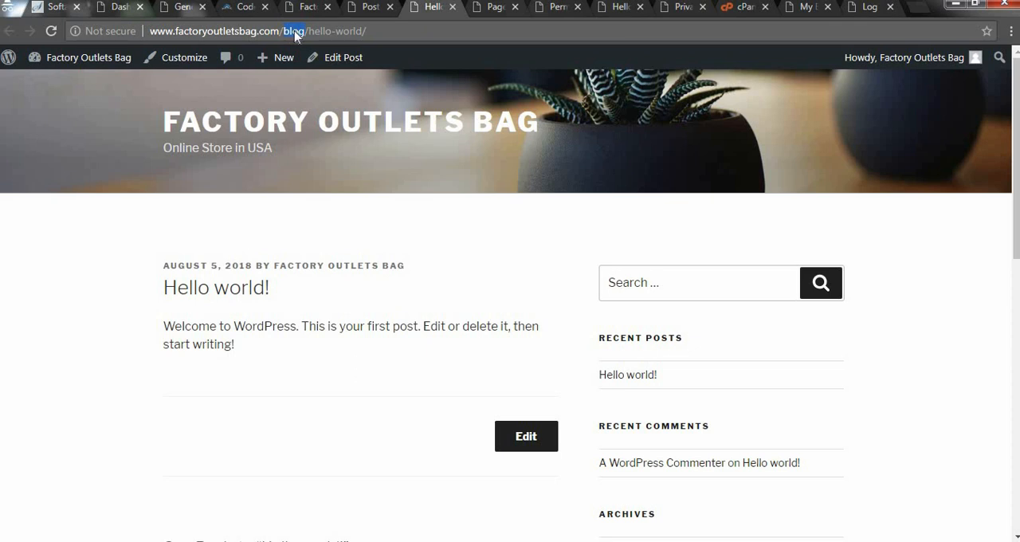
{"action": "key", "text": "BackSpace"}
{"action": "key", "text": "BackSpace"}
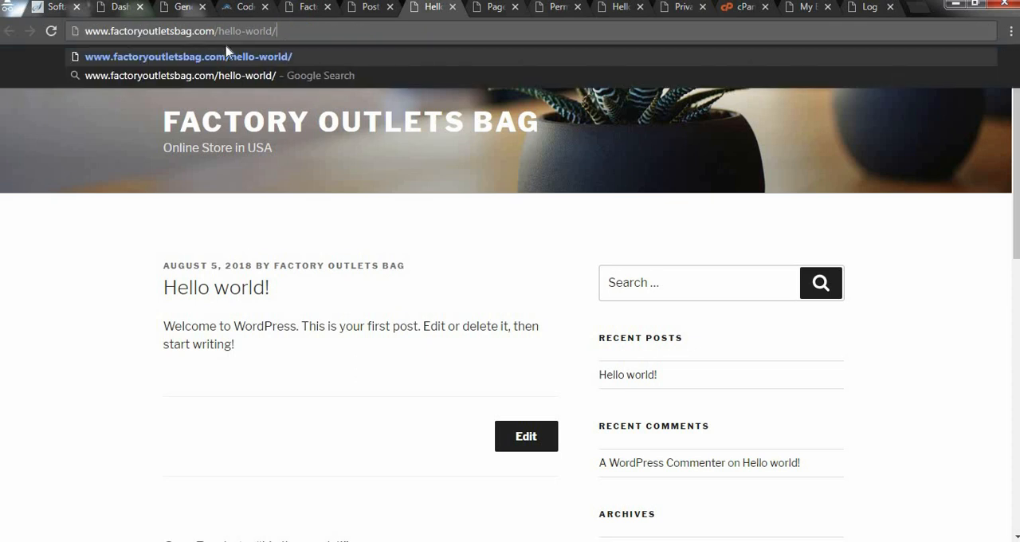
{"action": "left_click_drag", "start_coordinate": [218, 30], "coordinate": [272, 30]}
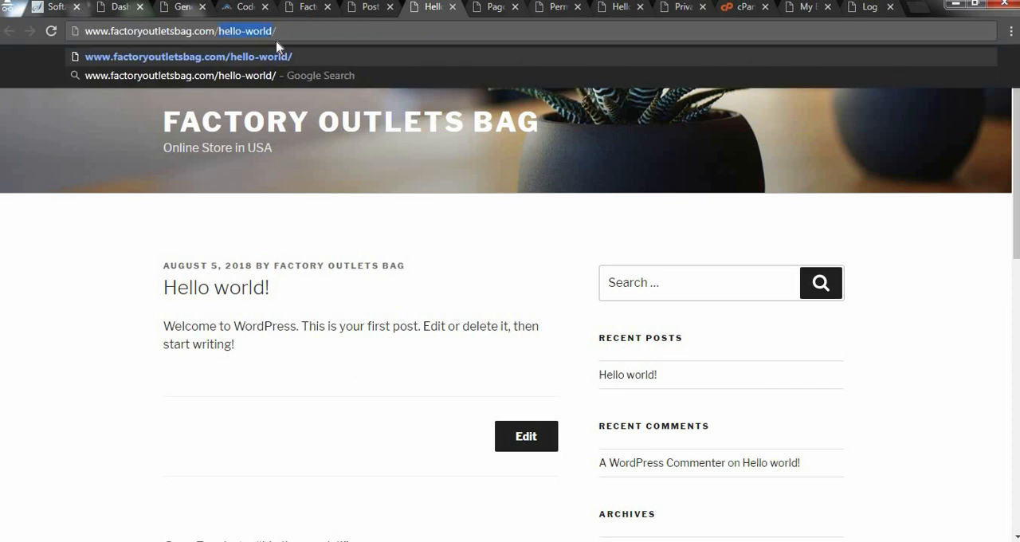
{"action": "type", "text": "services"}
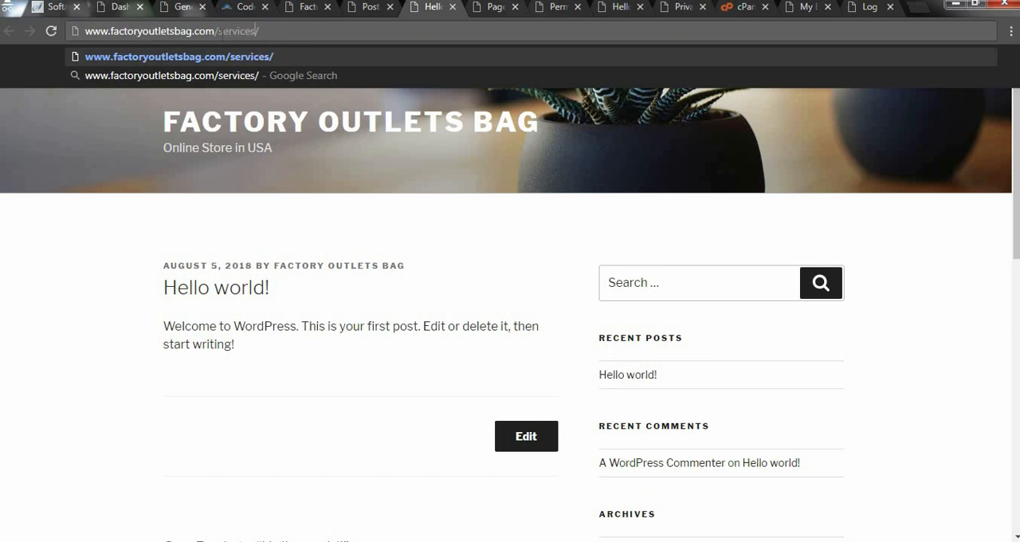
Close the post tab with the edited address and view the "Hello world!" post from the Posts list in a new browser tab
{"action": "left_click", "coordinate": [387, 8]}
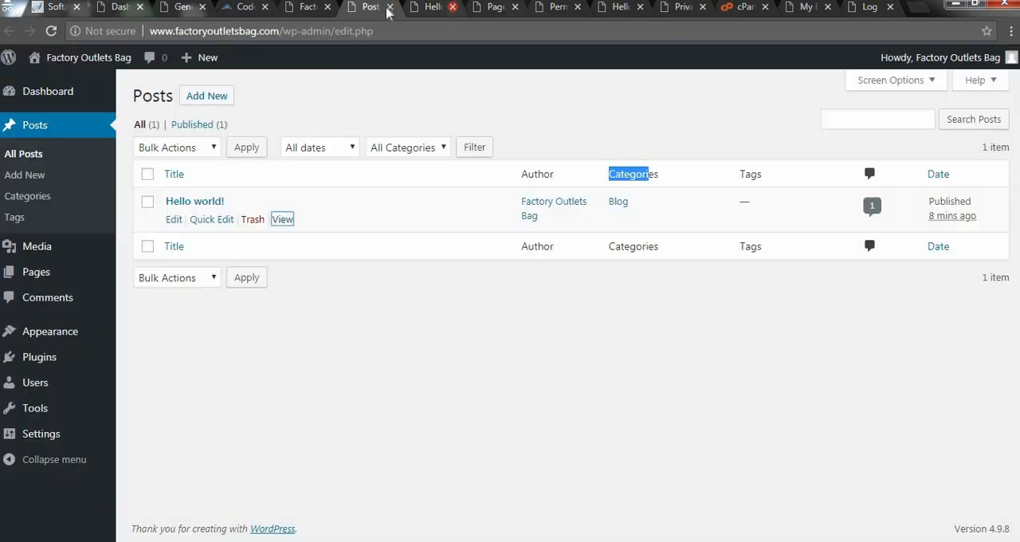
{"action": "right_click", "coordinate": [279, 225]}
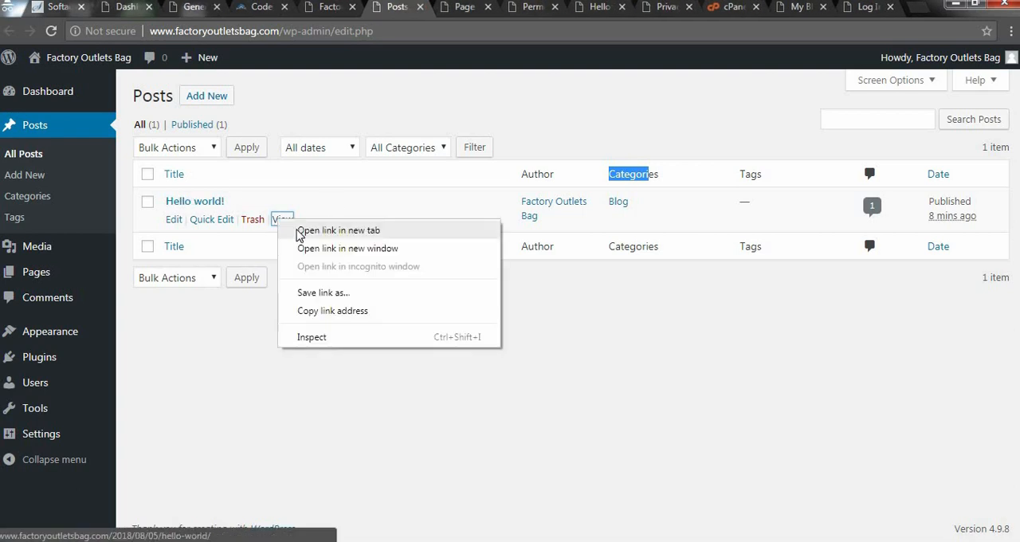
{"action": "left_click", "coordinate": [327, 230]}
{"action": "left_click", "coordinate": [428, 8]}
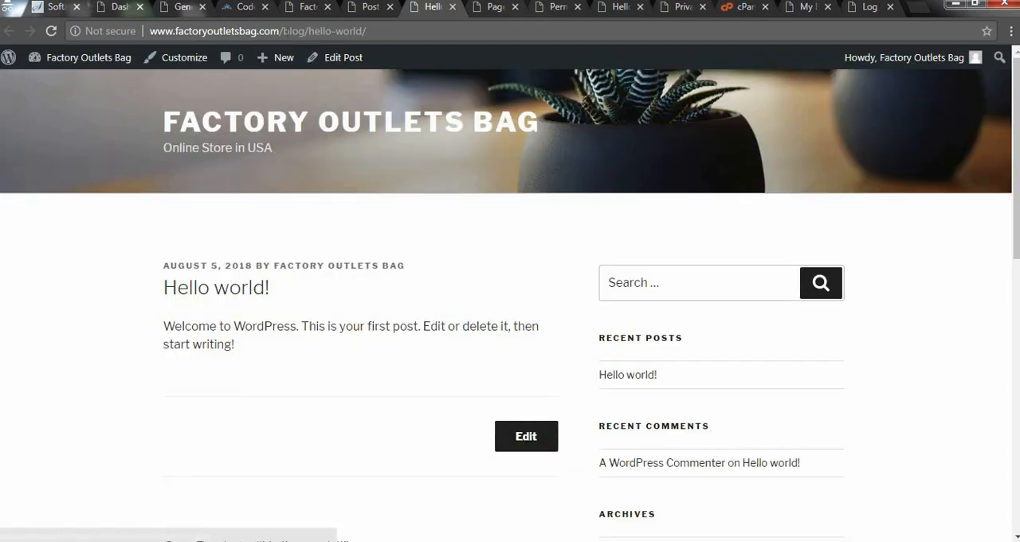
Compare the post's category in the Posts list with the category and post name segments in the "Hello world!" post's address
{"action": "left_click", "coordinate": [373, 8]}
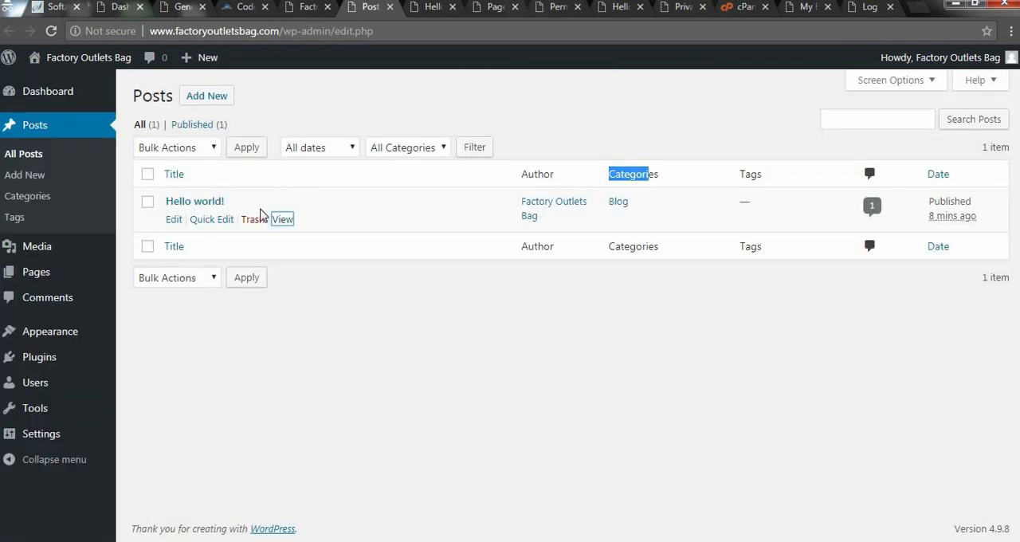
{"action": "double_click", "coordinate": [617, 203]}
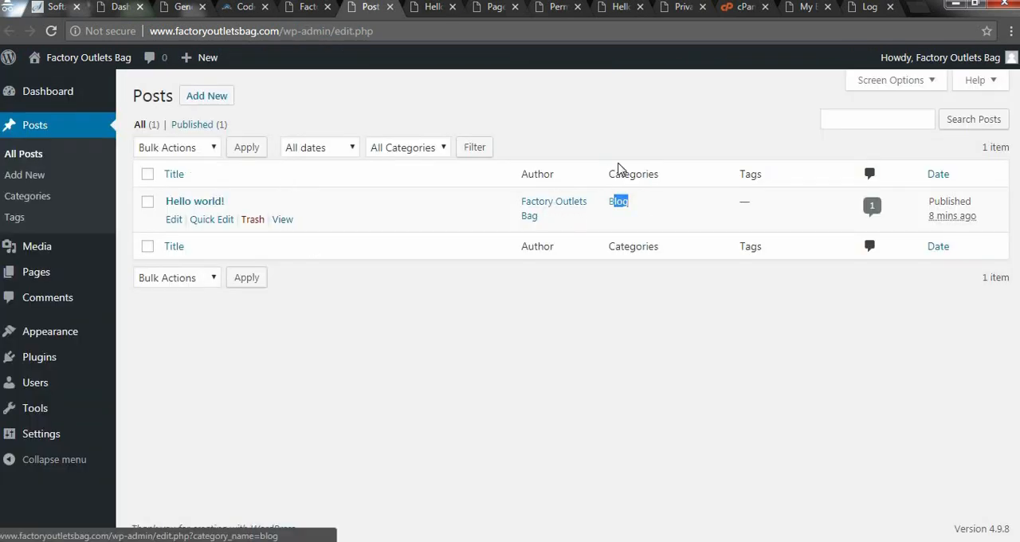
{"action": "left_click", "coordinate": [435, 9]}
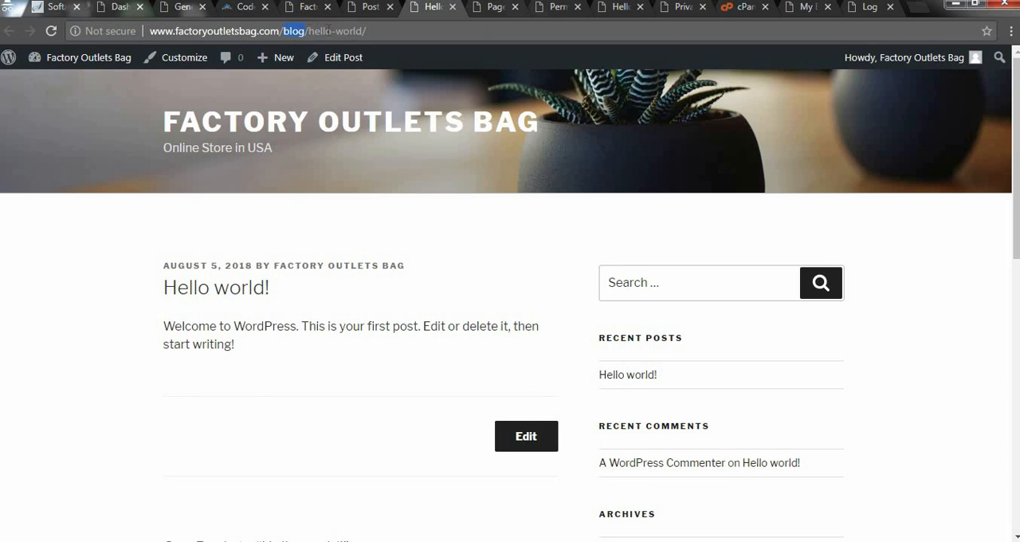
{"action": "left_click_drag", "start_coordinate": [309, 30], "coordinate": [367, 30]}
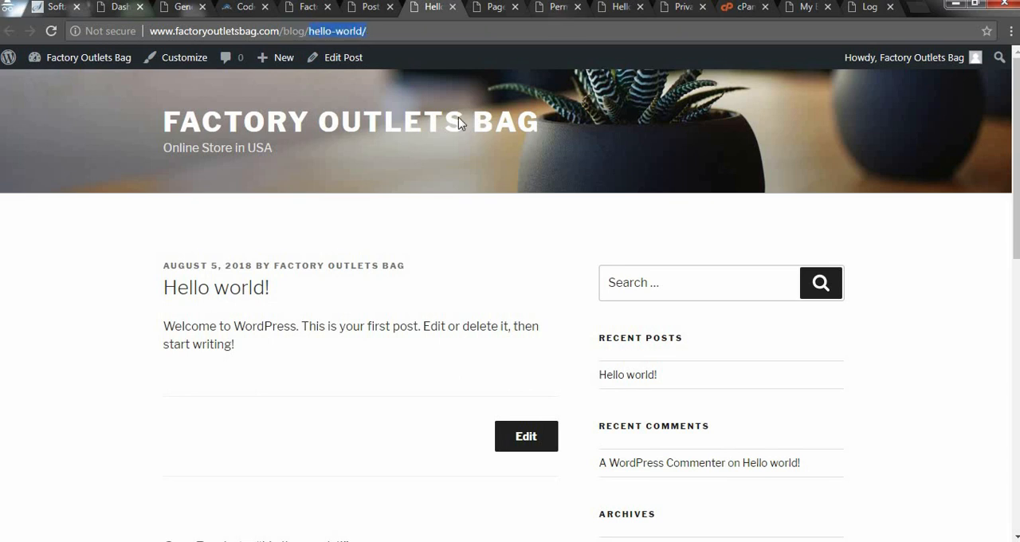
Review the Permalink Settings page, examining the category and postname tags in the Custom Structure and the optional base fields
{"action": "left_click", "coordinate": [558, 7]}
{"action": "left_click_drag", "start_coordinate": [142, 95], "coordinate": [256, 96]}
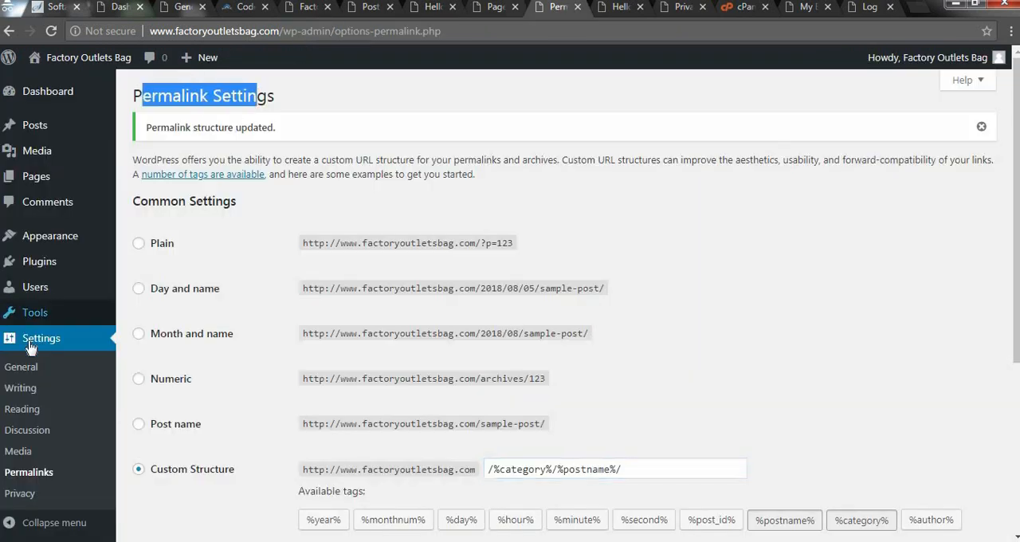
{"action": "scroll", "coordinate": [157, 318], "scroll_direction": "down", "scroll_amount": 2}
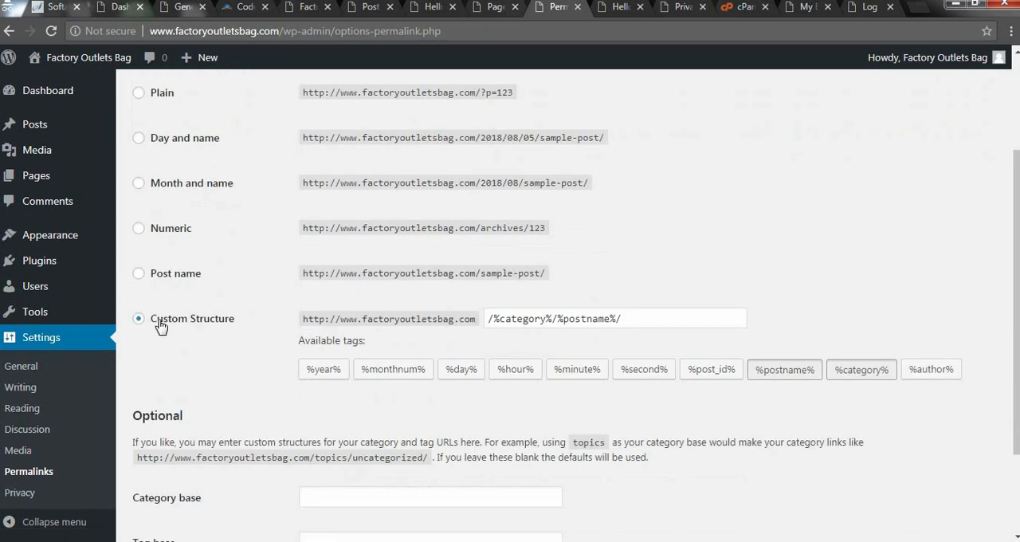
{"action": "left_click_drag", "start_coordinate": [492, 318], "coordinate": [541, 316]}
{"action": "left_click", "coordinate": [808, 323]}
{"action": "scroll", "coordinate": [793, 305], "scroll_direction": "down", "scroll_amount": 1}
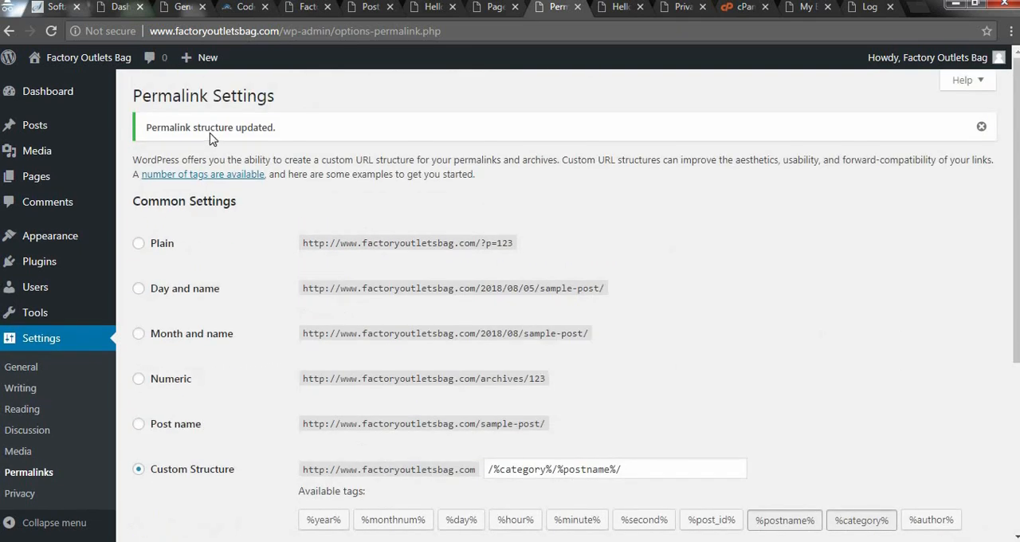
{"action": "scroll", "coordinate": [203, 359], "scroll_direction": "down", "scroll_amount": 4}
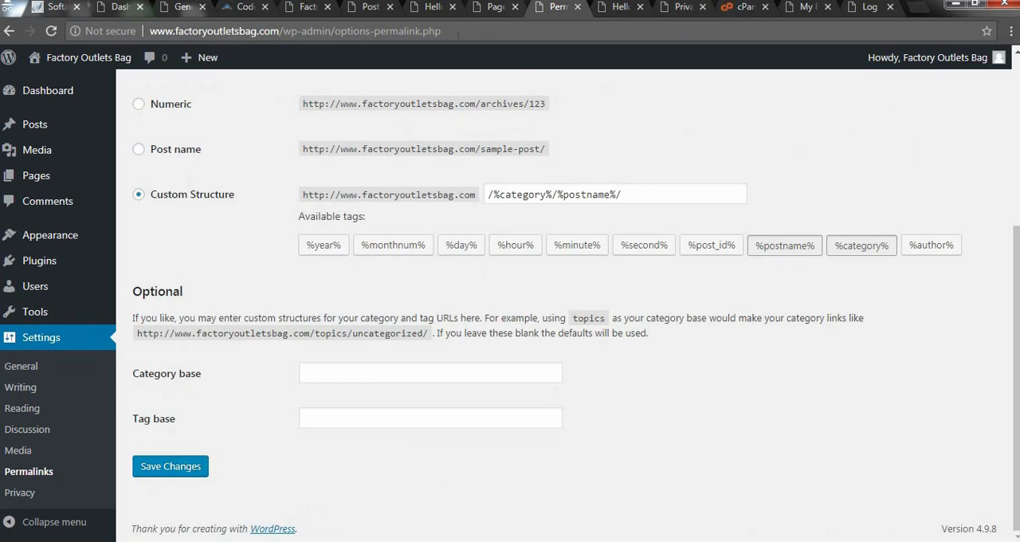
Close both "Hello world!" post tabs and the Permalink Settings tab, and bring up the Privacy Settings page
{"action": "left_click", "coordinate": [423, 10]}
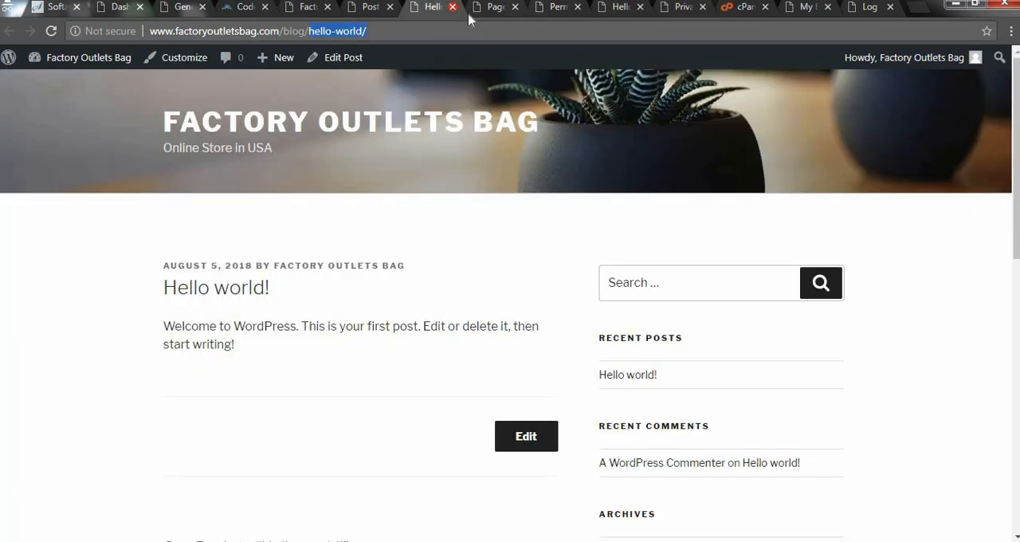
{"action": "left_click", "coordinate": [452, 8]}
{"action": "left_click", "coordinate": [514, 7]}
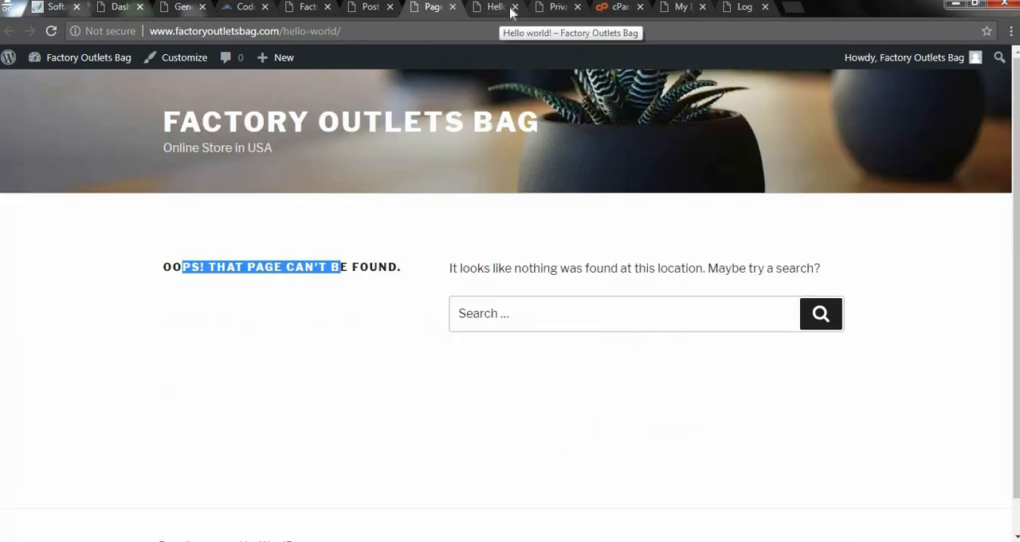
{"action": "left_click", "coordinate": [508, 10]}
{"action": "left_click", "coordinate": [515, 7]}
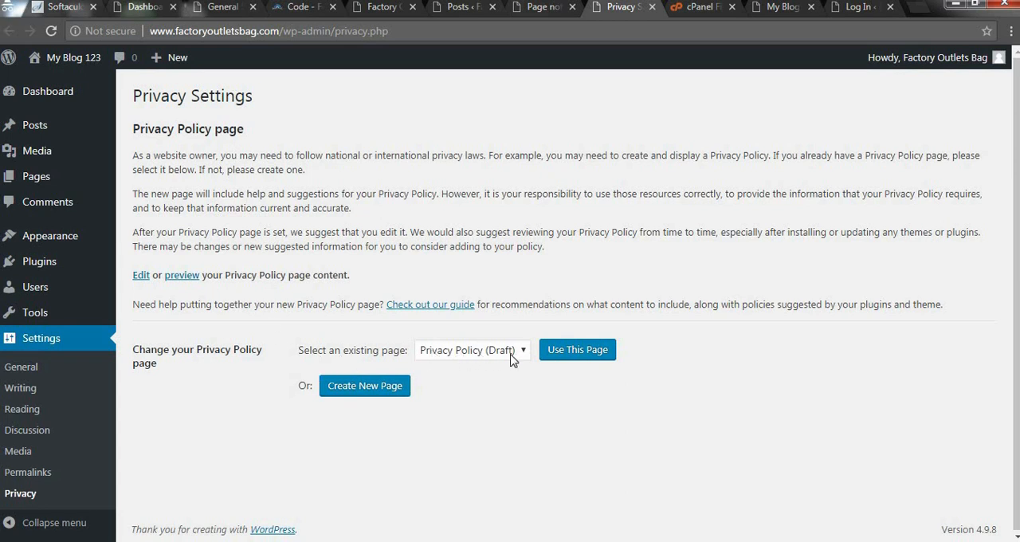
Select the existing Privacy Policy (Draft) page and apply it as the site's privacy policy page
{"action": "left_click", "coordinate": [483, 357]}
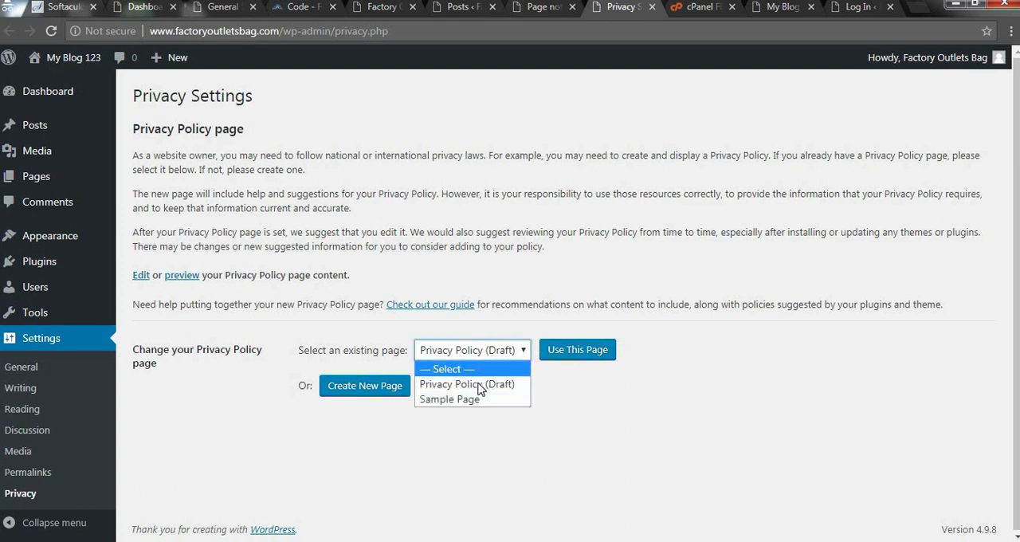
{"action": "left_click", "coordinate": [491, 384]}
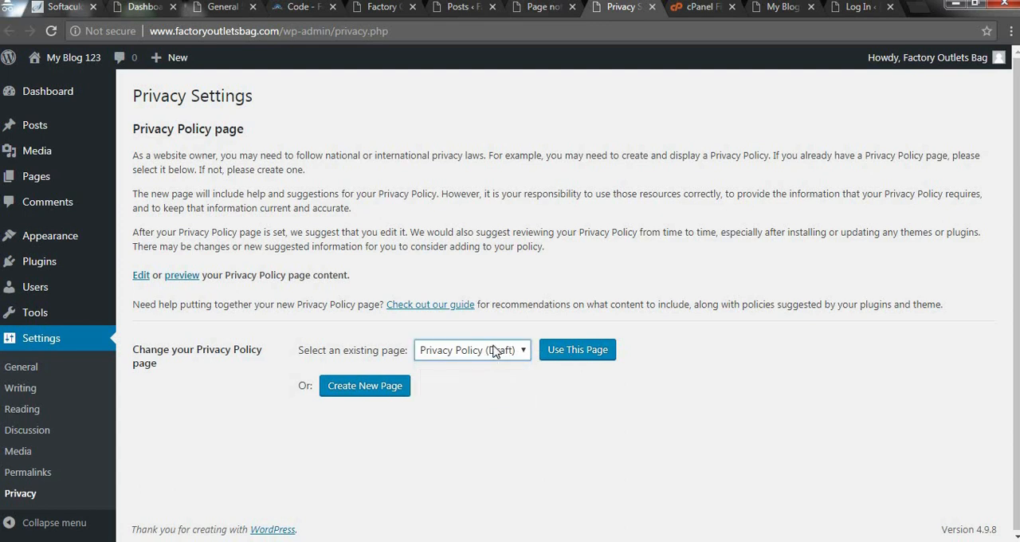
{"action": "left_click", "coordinate": [582, 355]}
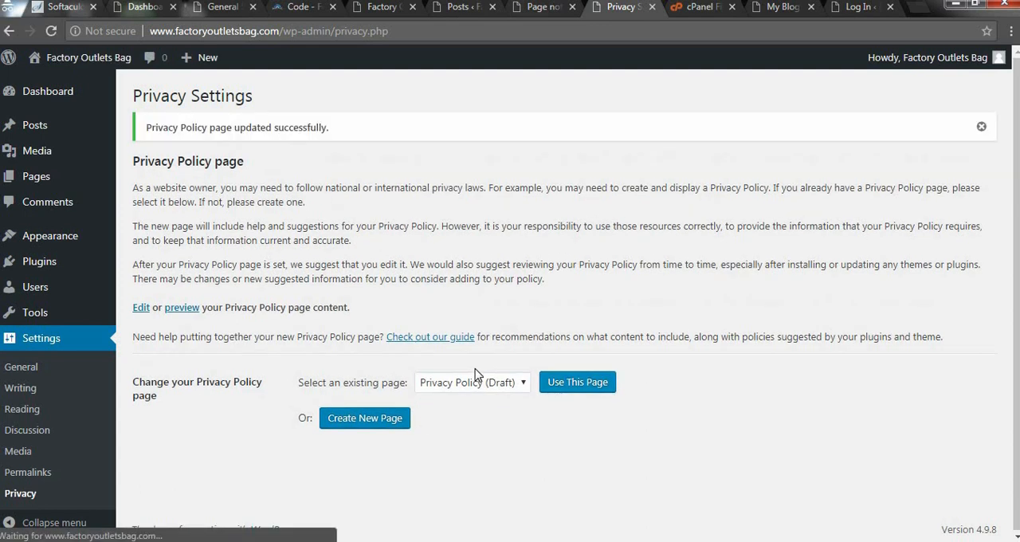
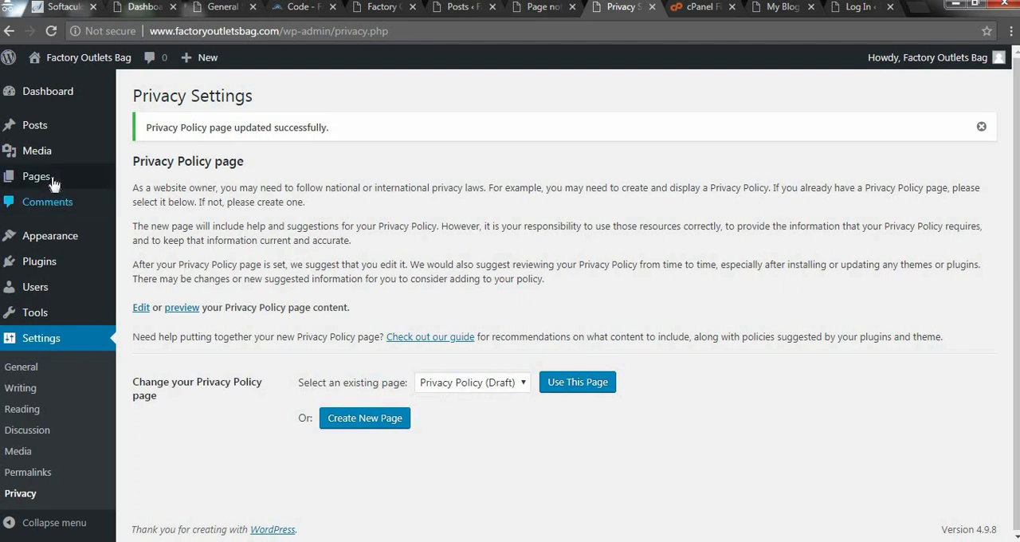
Open the list of all pages, and reload the site's home page to examine what it displays as its front page
{"action": "mouse_move", "coordinate": [51, 181]}
{"action": "left_click", "coordinate": [147, 182]}
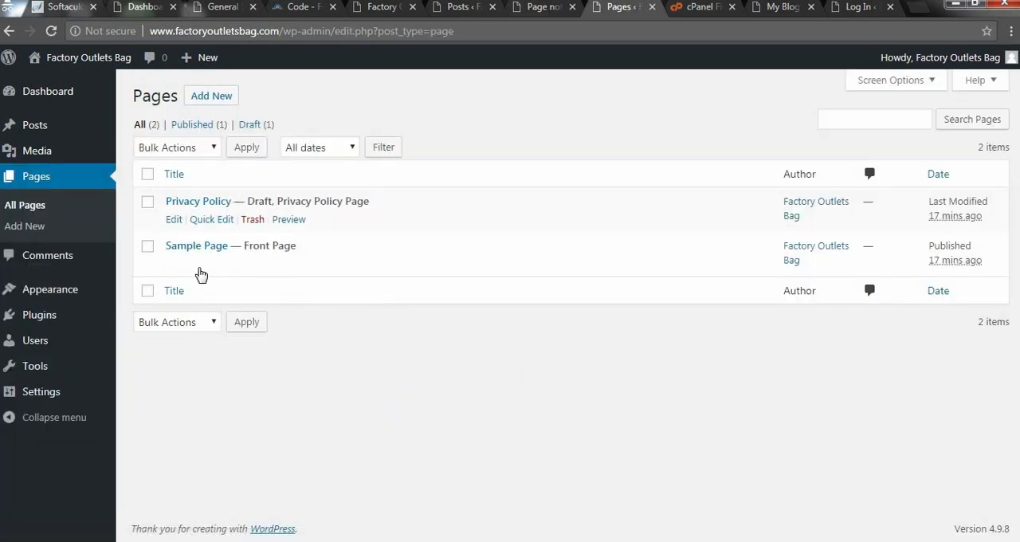
{"action": "left_click", "coordinate": [379, 7]}
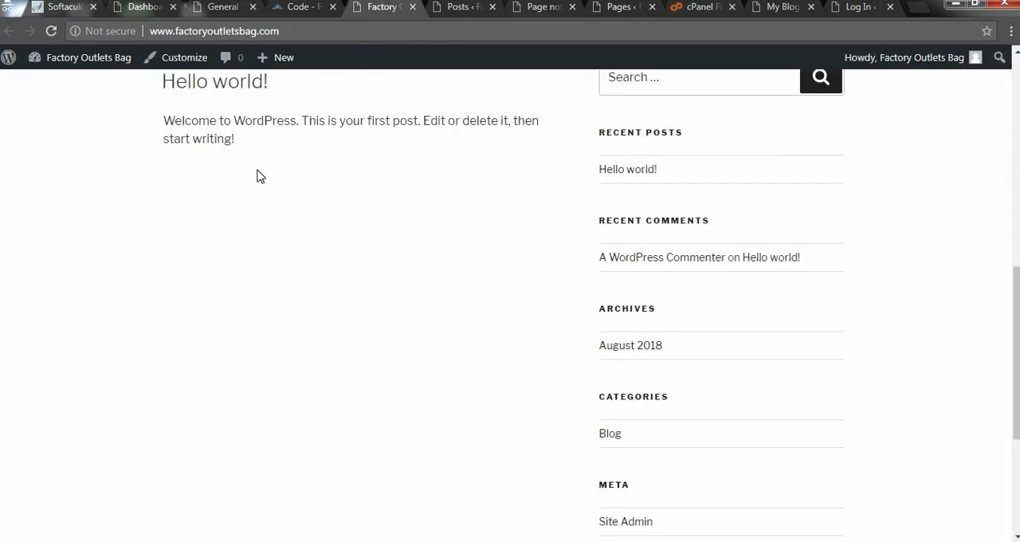
{"action": "scroll", "coordinate": [246, 210], "scroll_direction": "up", "scroll_amount": 10}
{"action": "scroll", "coordinate": [254, 99], "scroll_direction": "down", "scroll_amount": 6}
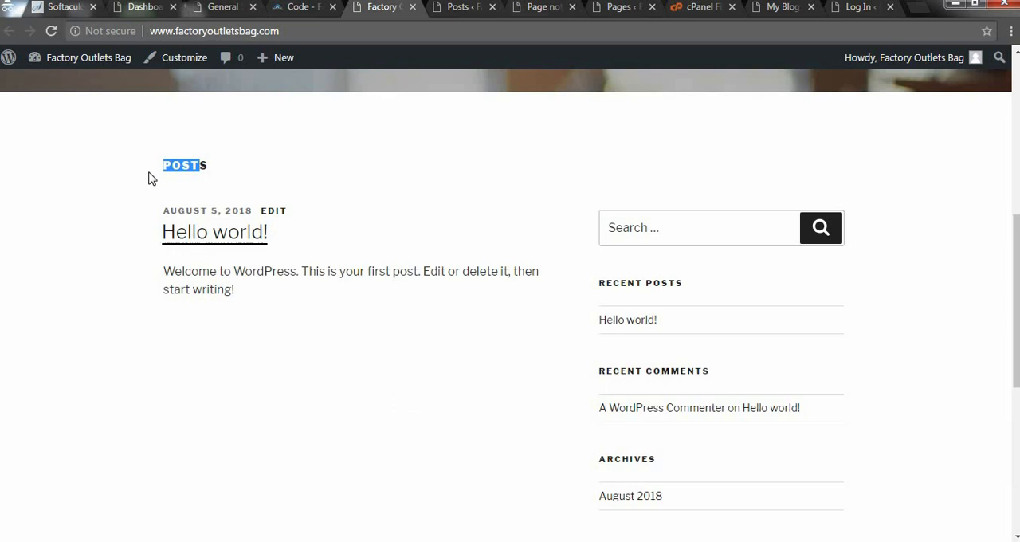
{"action": "left_click", "coordinate": [454, 99]}
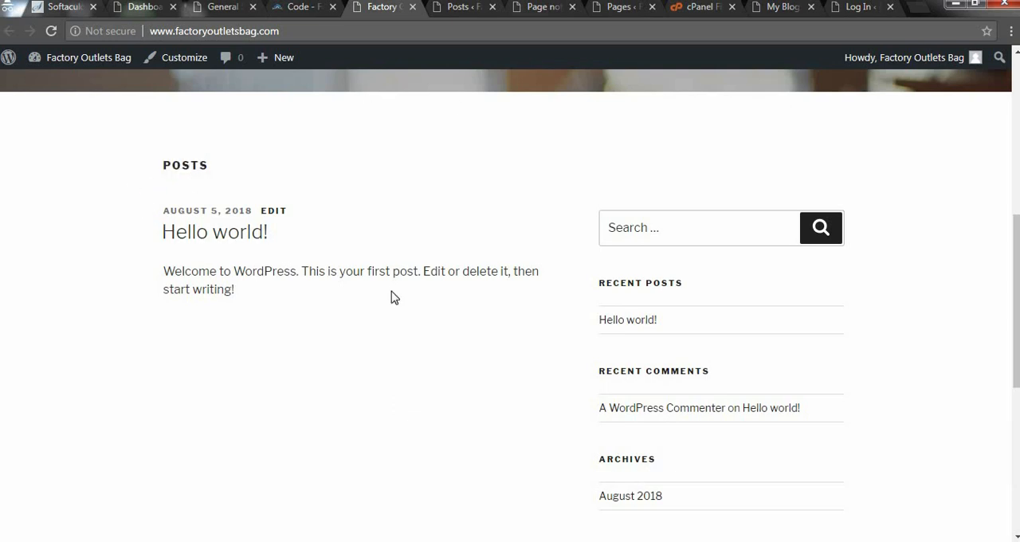
{"action": "left_click", "coordinate": [51, 31]}
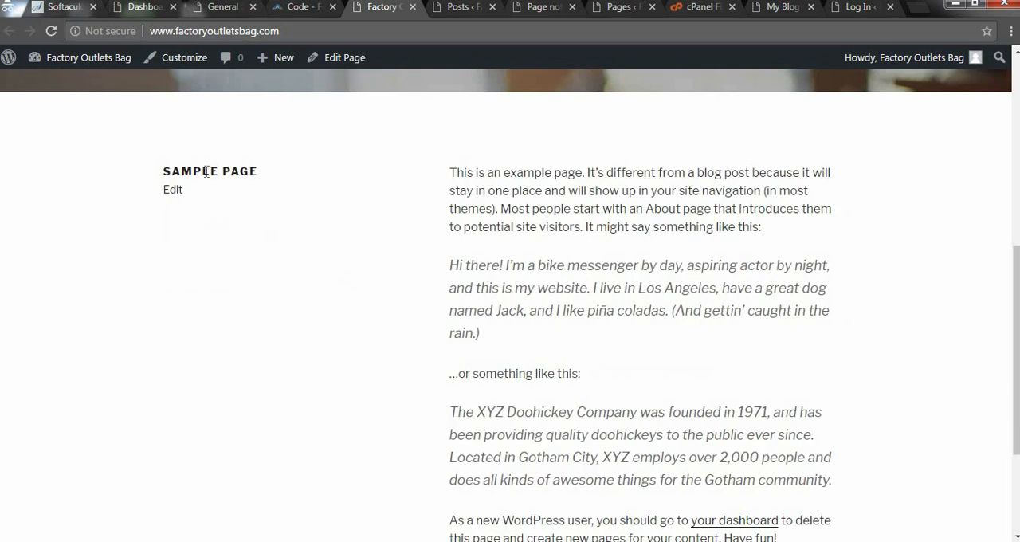
{"action": "mouse_move", "coordinate": [257, 171]}
{"action": "left_mouse_down"}
{"action": "mouse_move", "coordinate": [165, 171]}
{"action": "mouse_move", "coordinate": [262, 162]}
{"action": "left_mouse_up"}
Compare the Sample Page entry marked as Front Page in the Pages list with the title and text on the home page
{"action": "left_click", "coordinate": [610, 7]}
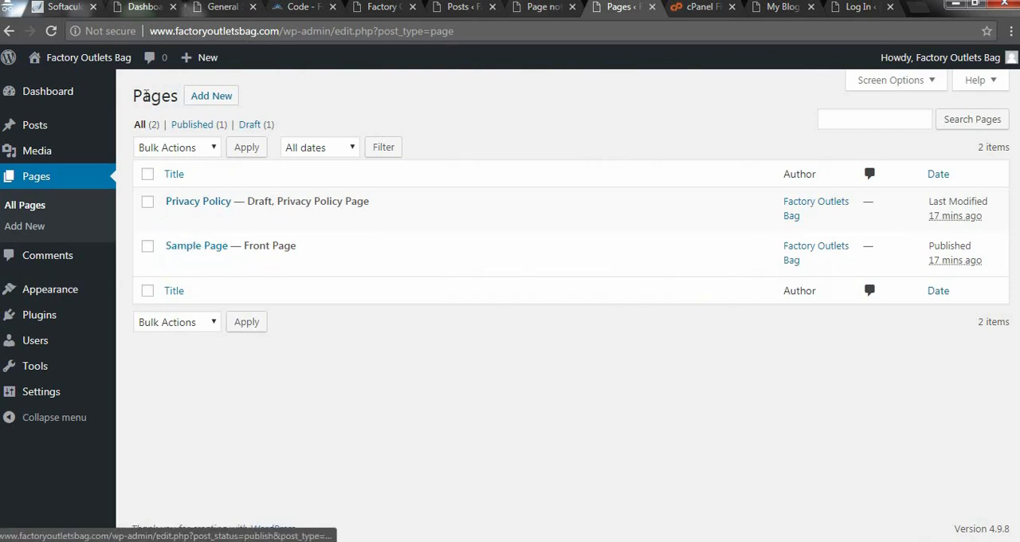
{"action": "left_click_drag", "start_coordinate": [169, 96], "coordinate": [144, 96]}
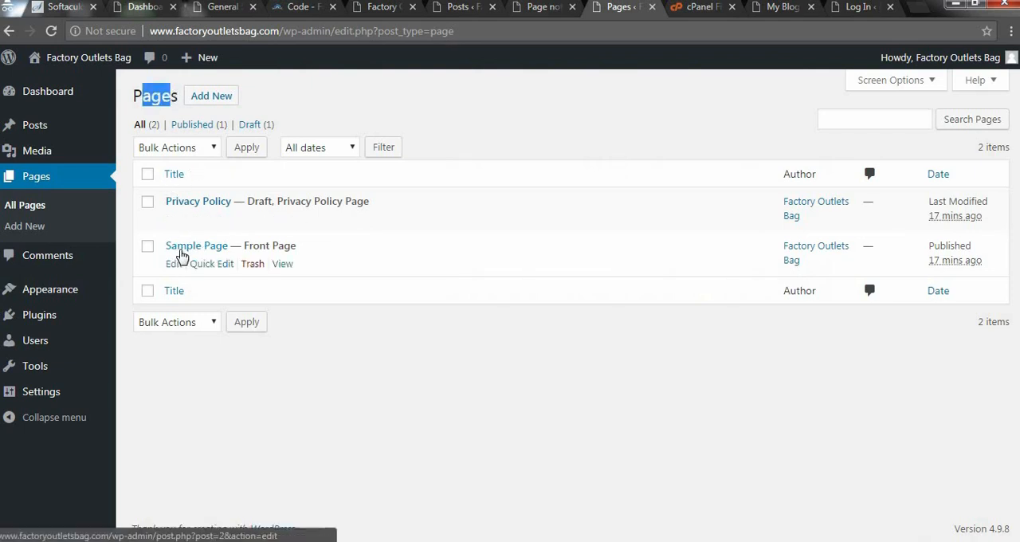
{"action": "left_click", "coordinate": [387, 7]}
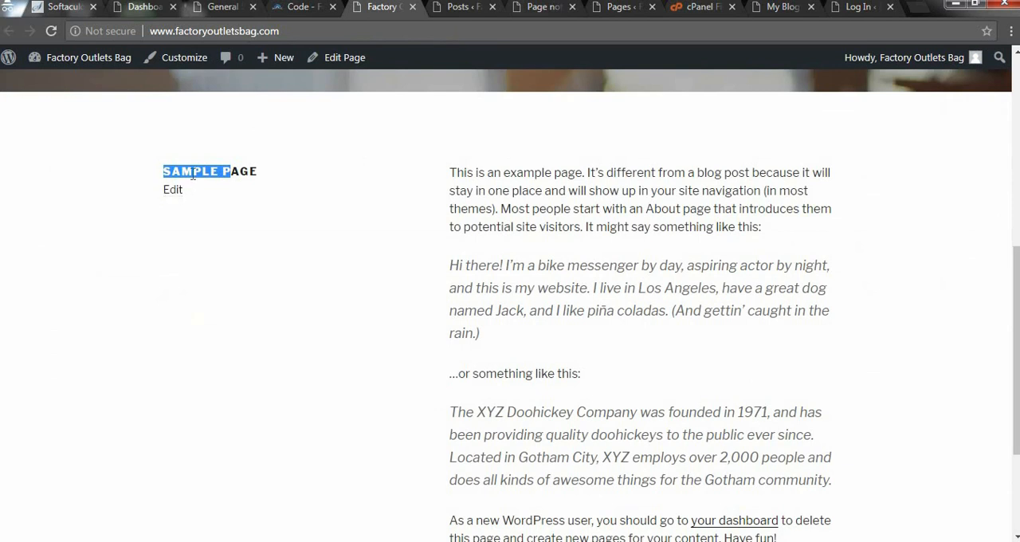
{"action": "left_click_drag", "start_coordinate": [477, 191], "coordinate": [580, 360]}
{"action": "scroll", "coordinate": [619, 271], "scroll_direction": "down", "scroll_amount": 3}
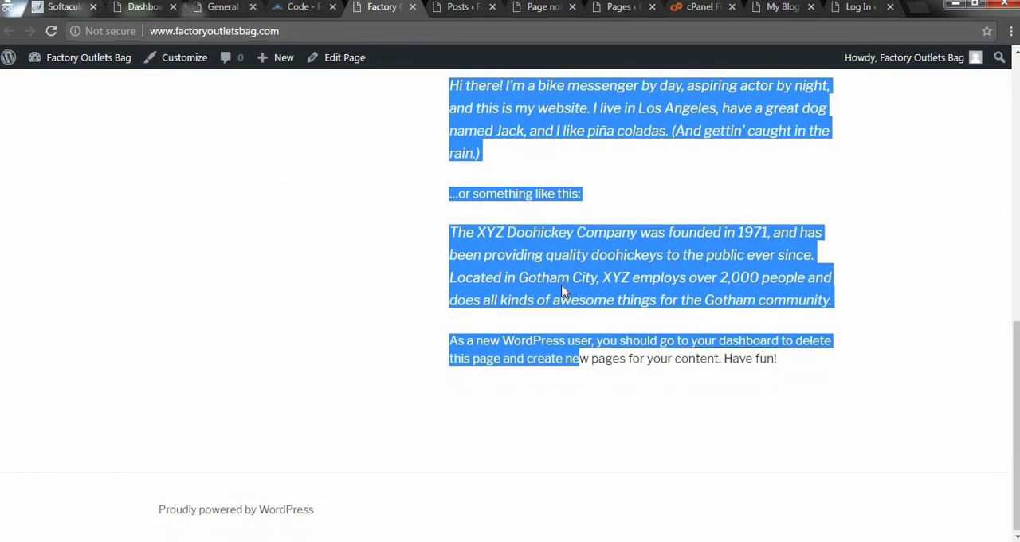
{"action": "scroll", "coordinate": [563, 292], "scroll_direction": "up", "scroll_amount": 5}
{"action": "scroll", "coordinate": [526, 240], "scroll_direction": "down", "scroll_amount": 2}
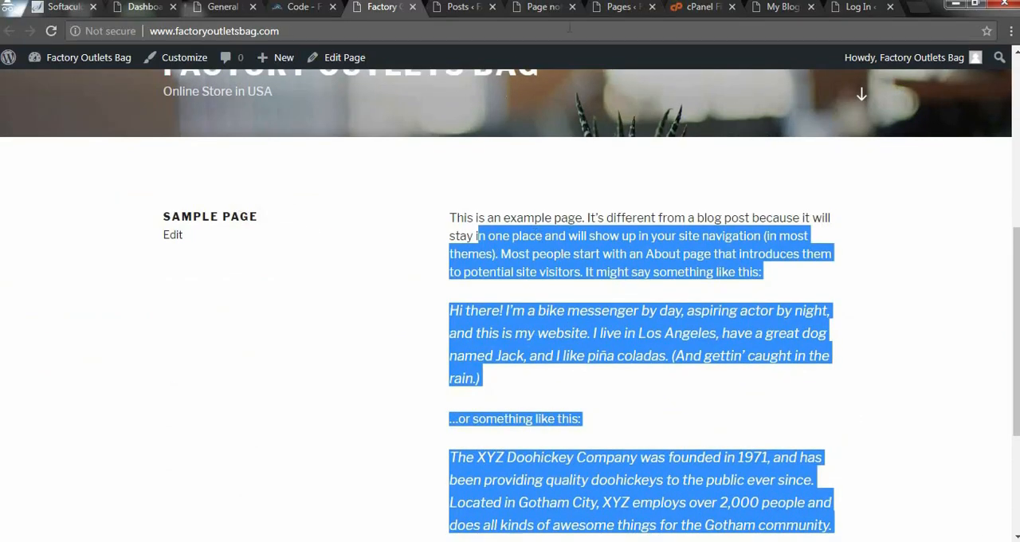
{"action": "left_click", "coordinate": [617, 13]}
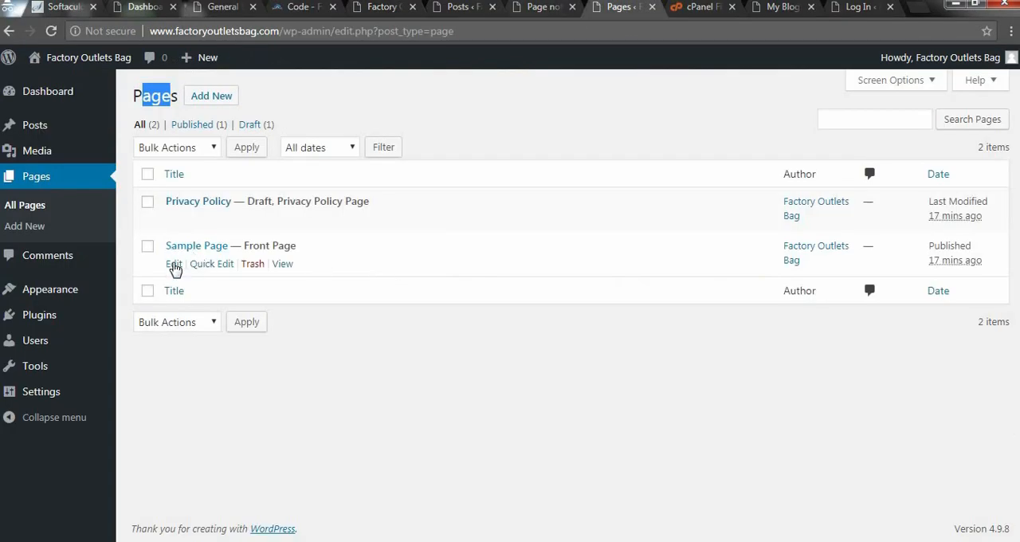
Open Sample Page for editing and change its title to "Home - Factory Outlets Bag"
{"action": "left_click", "coordinate": [176, 269]}
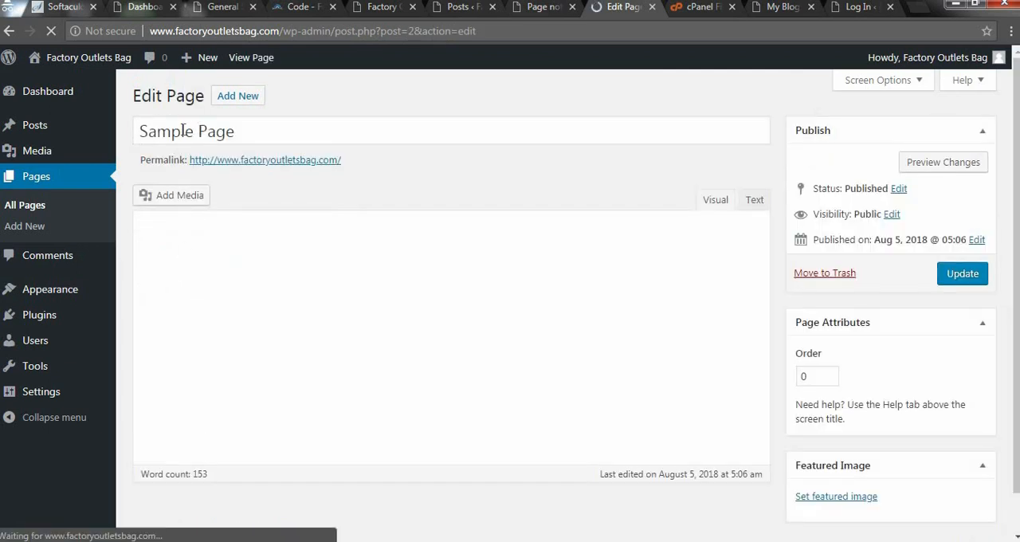
{"action": "left_click_drag", "start_coordinate": [253, 133], "coordinate": [153, 116]}
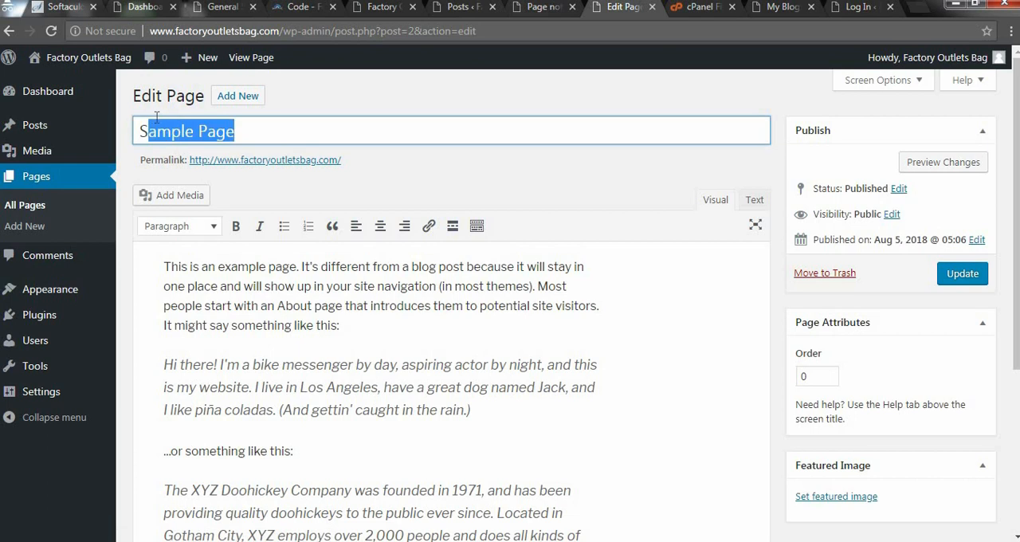
{"action": "key", "text": "ctrl+a"}
{"action": "type", "text": "Home -"}
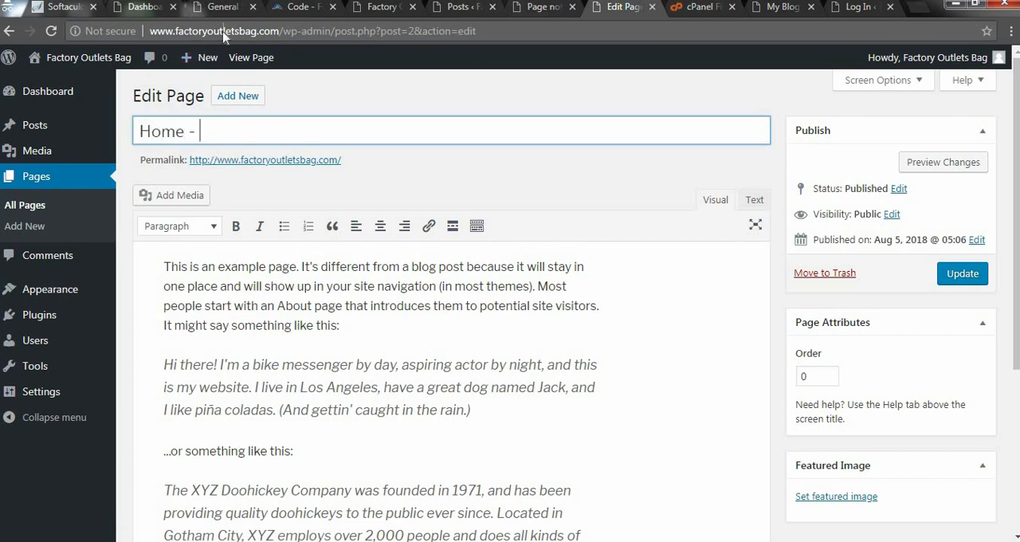
{"action": "left_click", "coordinate": [204, 125]}
{"action": "type", "text": "factoryoutletsbag"}
{"action": "left_click_drag", "start_coordinate": [201, 130], "coordinate": [321, 131]}
{"action": "type", "text": "F"}
{"action": "type", "text": " O"}
{"action": "type", "text": " B"}
Delete all the example text from the page's body
{"action": "left_click_drag", "start_coordinate": [141, 160], "coordinate": [351, 164]}
{"action": "left_click", "coordinate": [393, 316]}
{"action": "key", "text": "ctrl+a"}
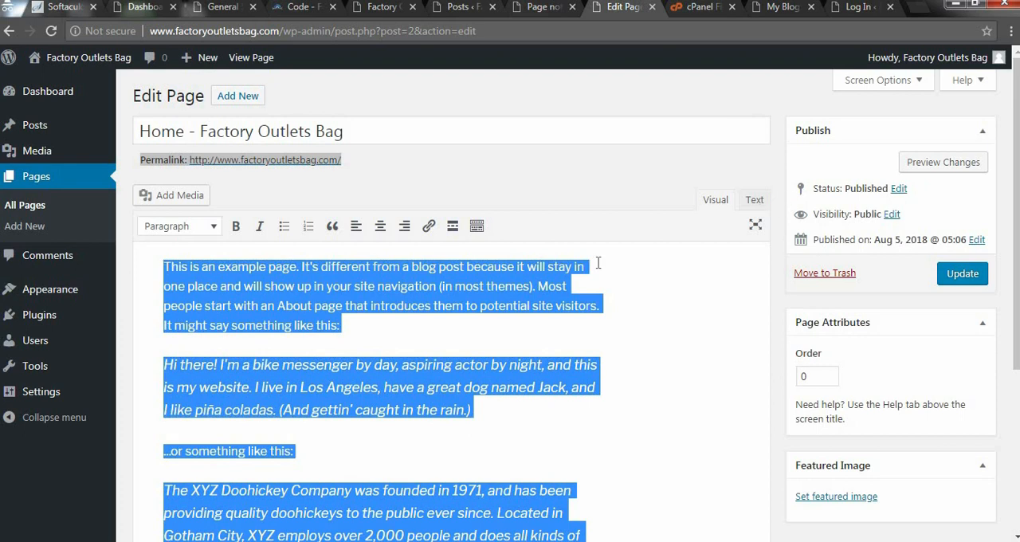
{"action": "key", "text": "BackSpace"}
Copy "Factory Outlets Bag" from the page title into the empty body and format it as Heading 1
{"action": "left_click_drag", "start_coordinate": [201, 131], "coordinate": [344, 217]}
{"action": "key", "text": "ctrl+c"}
{"action": "left_click", "coordinate": [264, 264]}
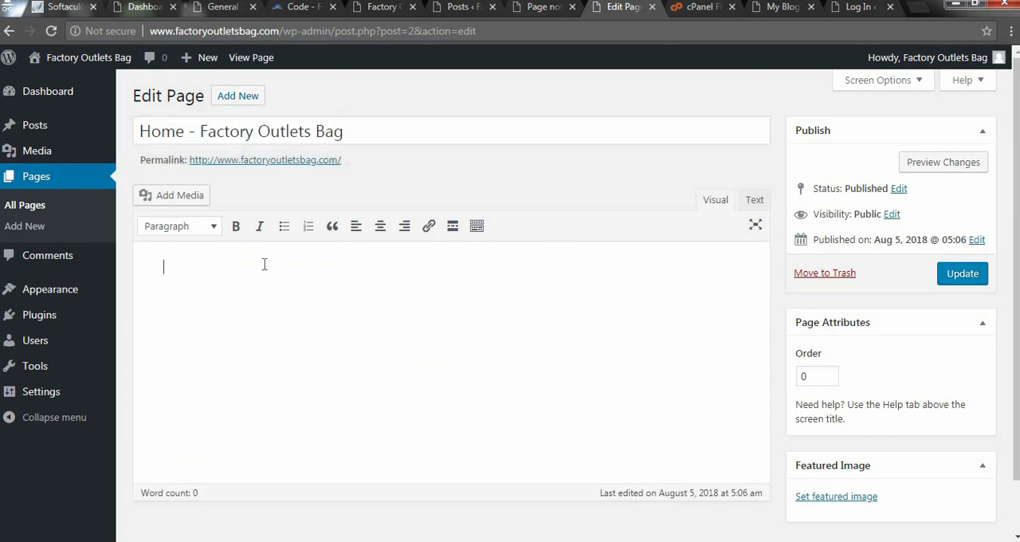
{"action": "key", "text": "ctrl+v"}
{"action": "left_click_drag", "start_coordinate": [280, 269], "coordinate": [146, 261]}
{"action": "left_click", "coordinate": [176, 231]}
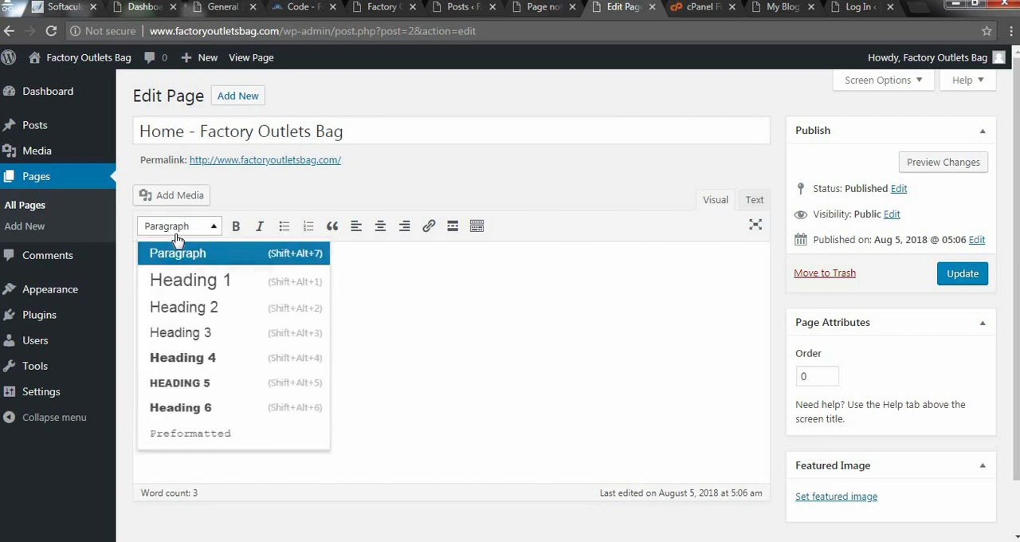
{"action": "left_click", "coordinate": [180, 280]}
{"action": "left_click", "coordinate": [356, 282]}
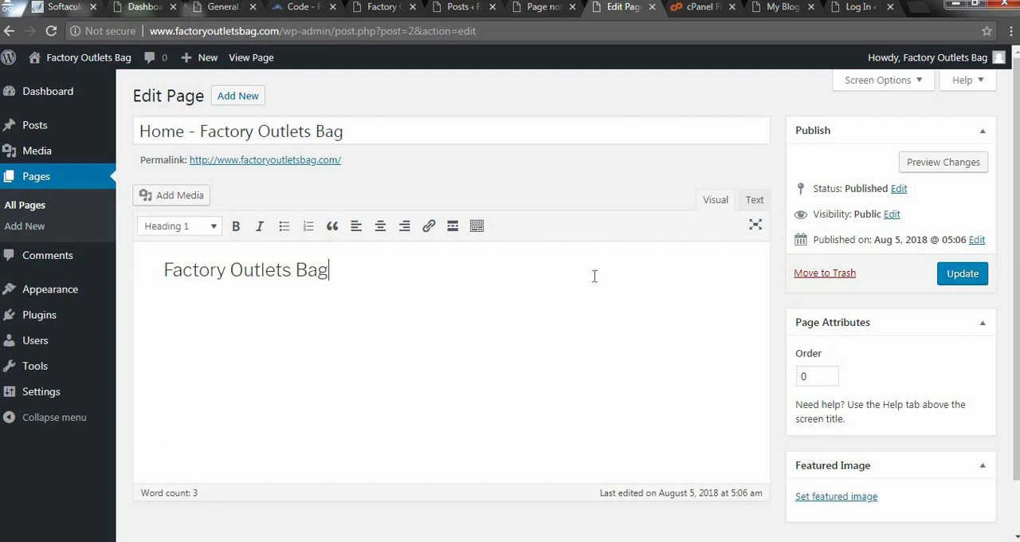
Update the published page with its new title and content
{"action": "scroll", "coordinate": [647, 232], "scroll_direction": "down", "scroll_amount": 1}
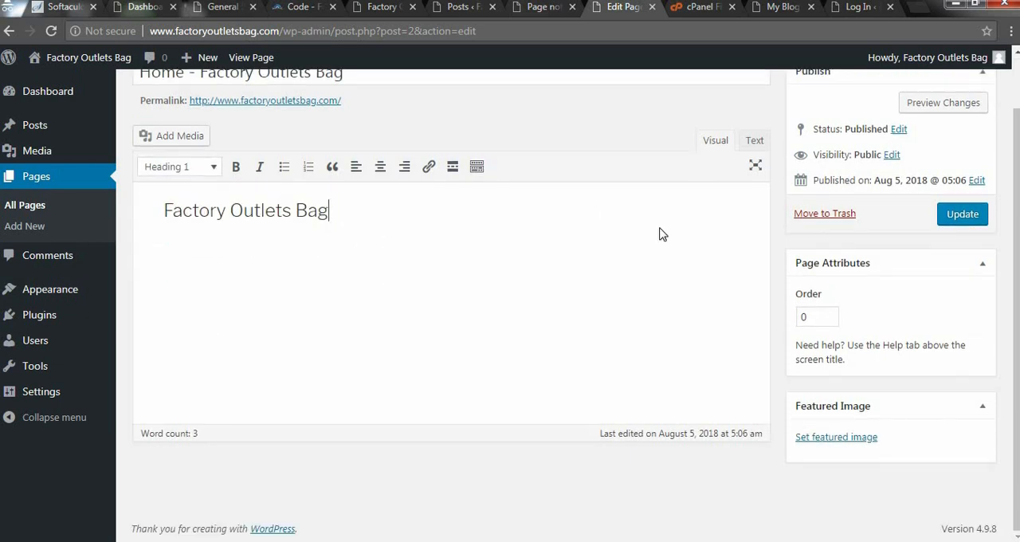
{"action": "scroll", "coordinate": [647, 232], "scroll_direction": "up", "scroll_amount": 1}
{"action": "left_click", "coordinate": [960, 275]}
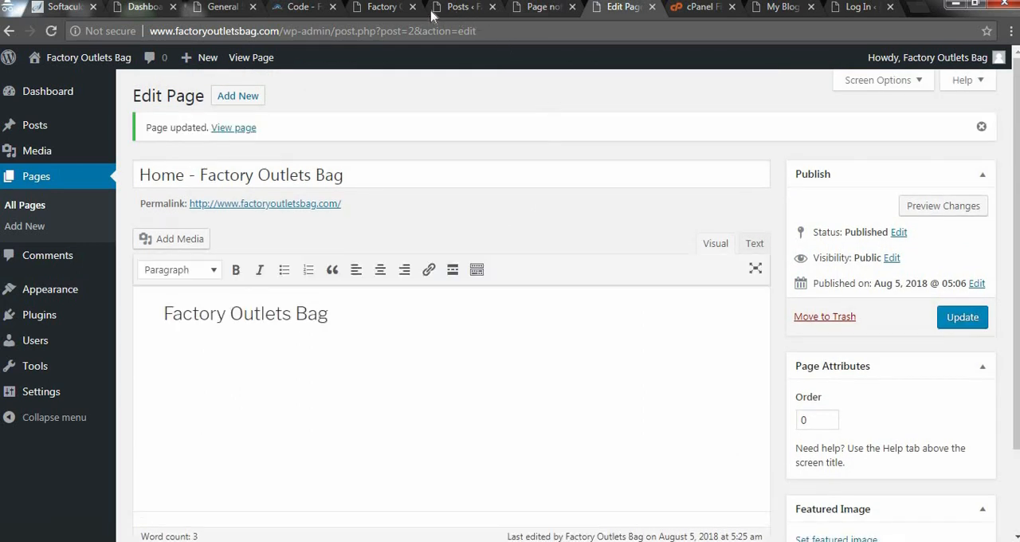
Reload the home page and examine its page title, body heading, site title and tagline
{"action": "left_click", "coordinate": [378, 11]}
{"action": "key", "text": "F5"}
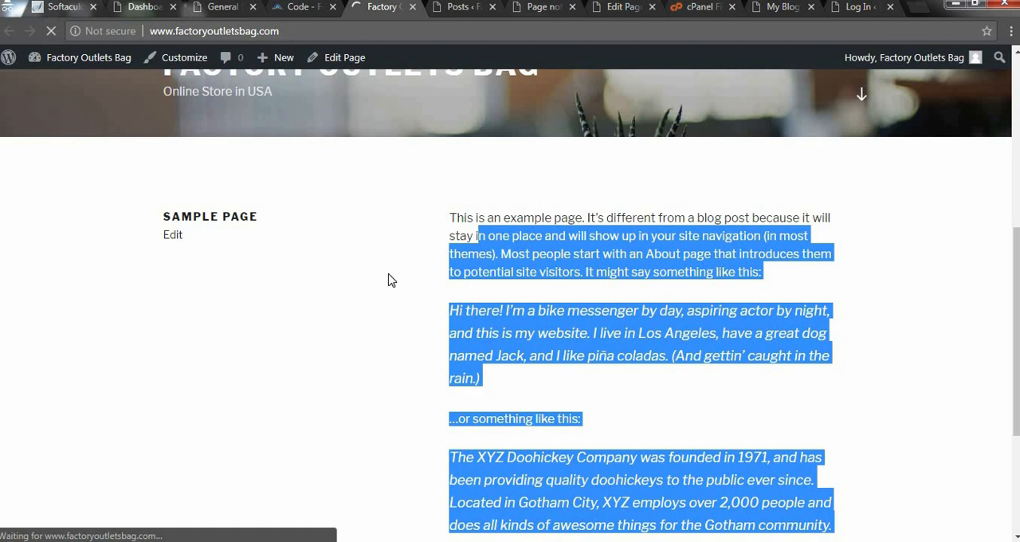
{"action": "left_click_drag", "start_coordinate": [192, 303], "coordinate": [359, 311]}
{"action": "left_click_drag", "start_coordinate": [461, 315], "coordinate": [642, 315]}
{"action": "mouse_move", "coordinate": [562, 317]}
{"action": "left_mouse_down"}
{"action": "mouse_move", "coordinate": [505, 315]}
{"action": "mouse_move", "coordinate": [643, 315]}
{"action": "mouse_move", "coordinate": [577, 315]}
{"action": "left_mouse_up"}
{"action": "left_click", "coordinate": [375, 269]}
{"action": "scroll", "coordinate": [120, 255], "scroll_direction": "up", "scroll_amount": 2}
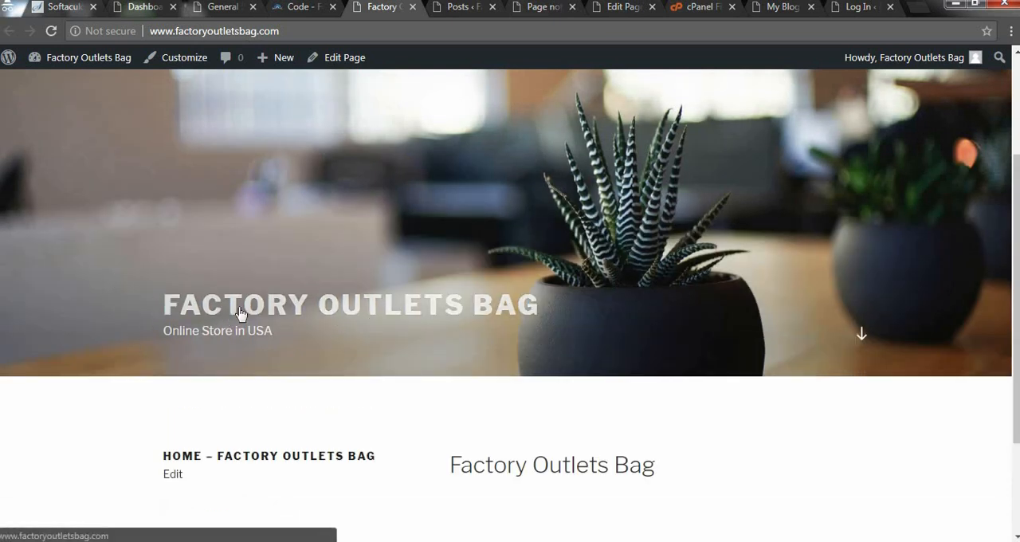
{"action": "left_click_drag", "start_coordinate": [174, 331], "coordinate": [267, 334]}
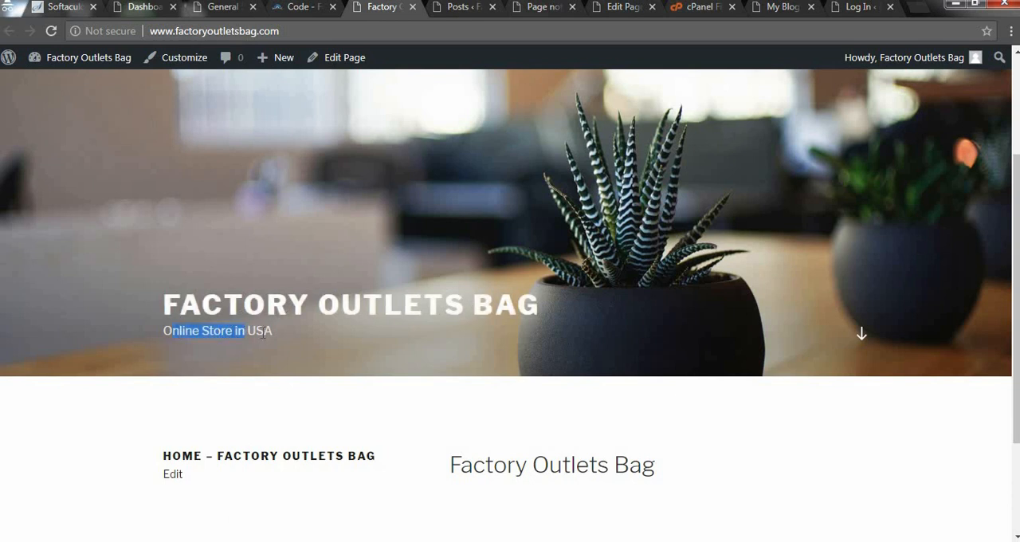
Open the General Settings from the Posts screen and examine the Site Title and Tagline fields
{"action": "left_click", "coordinate": [467, 10]}
{"action": "mouse_move", "coordinate": [50, 443]}
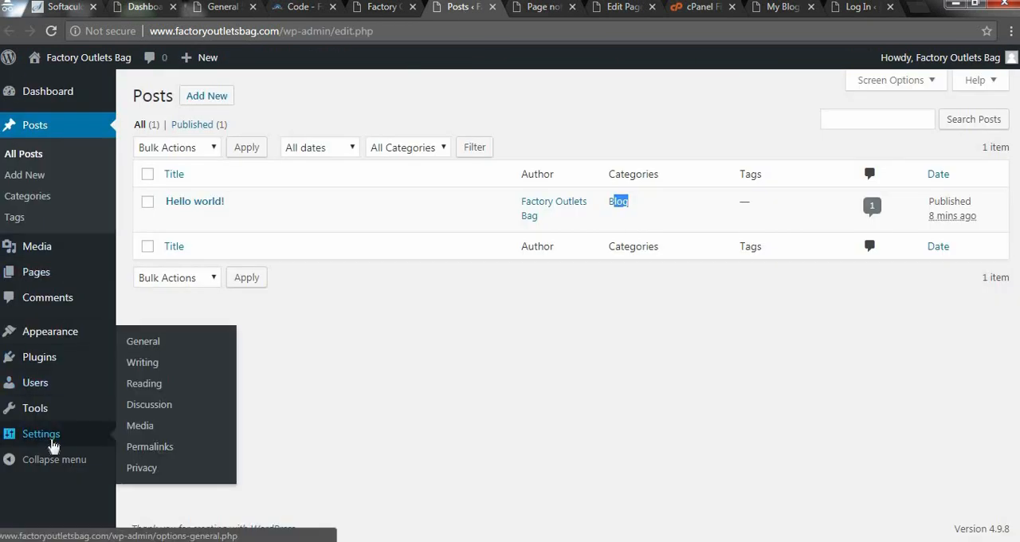
{"action": "left_click", "coordinate": [152, 343]}
{"action": "left_click", "coordinate": [366, 136]}
{"action": "left_click_drag", "start_coordinate": [397, 184], "coordinate": [336, 180]}
{"action": "left_click_drag", "start_coordinate": [341, 137], "coordinate": [408, 138]}
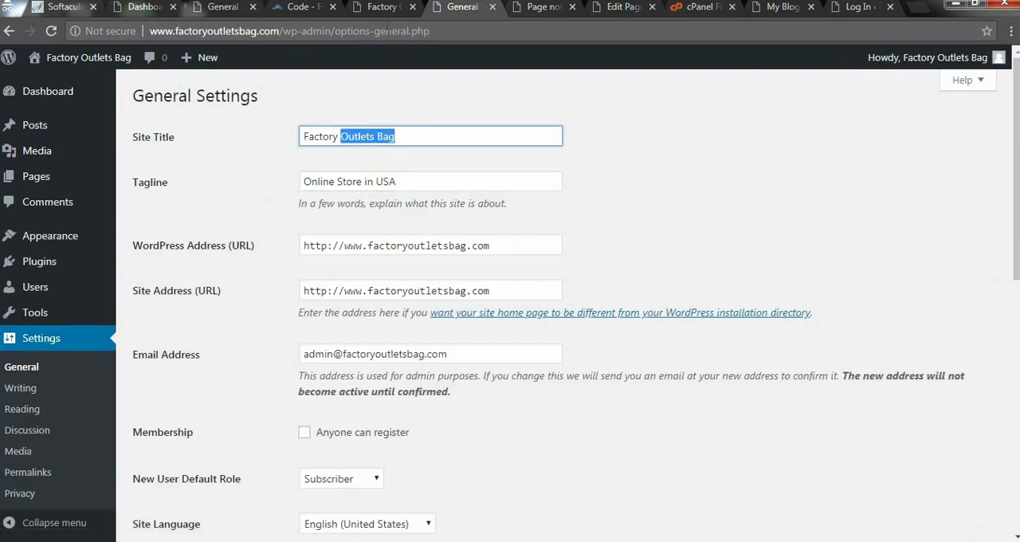
Go from the home page to the Dashboard and open the General Settings there, focusing on the Site Title and Tagline fields
{"action": "left_click", "coordinate": [387, 13]}
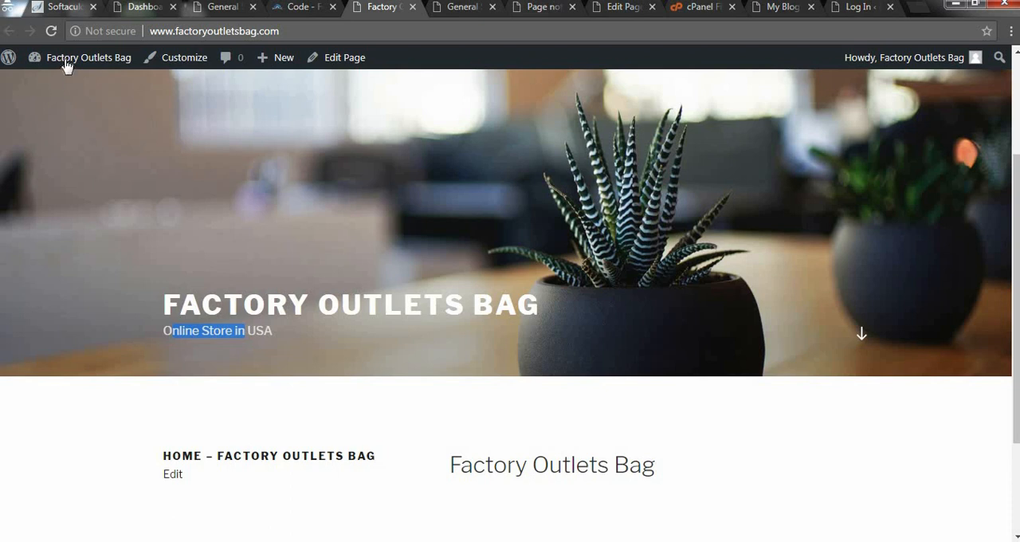
{"action": "mouse_move", "coordinate": [67, 64]}
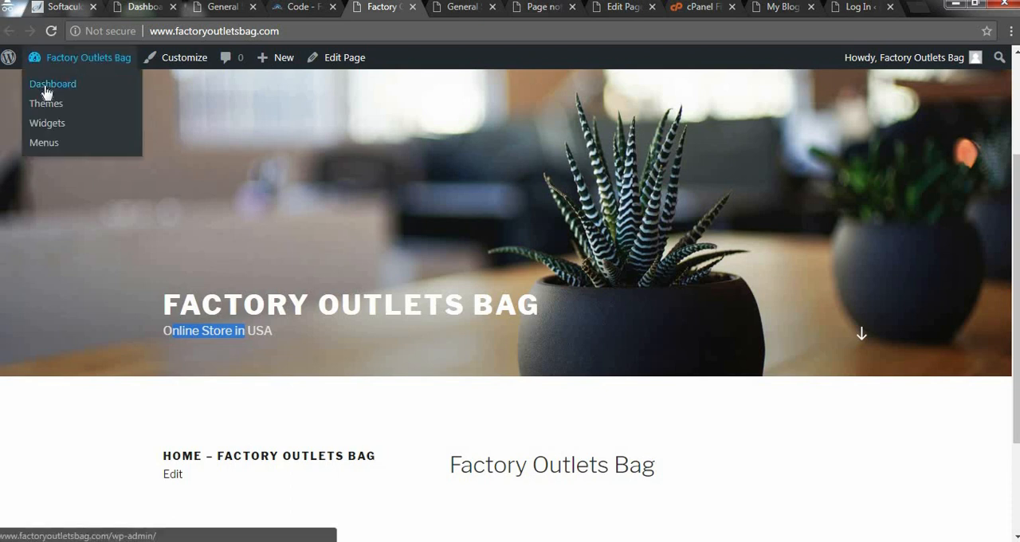
{"action": "left_click", "coordinate": [69, 87]}
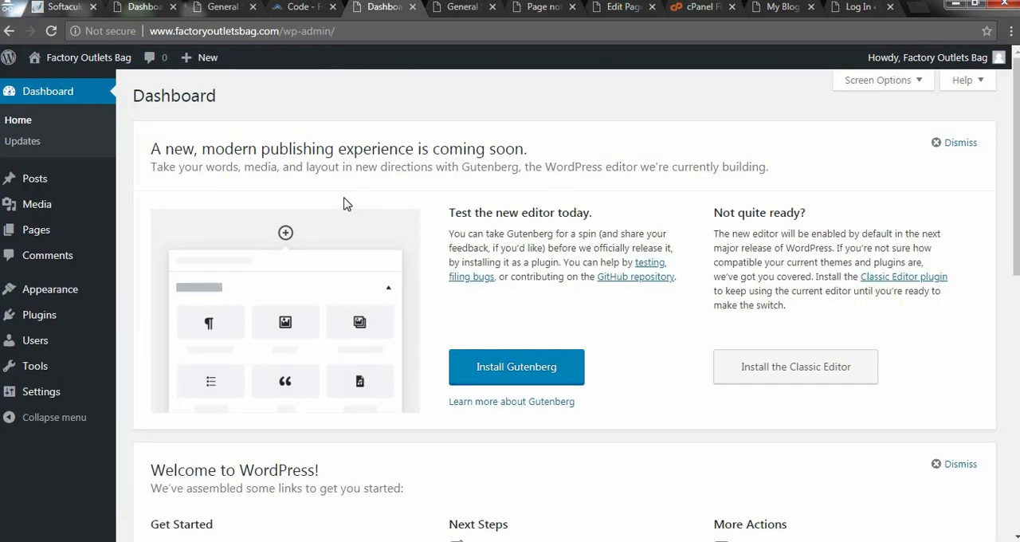
{"action": "mouse_move", "coordinate": [21, 392]}
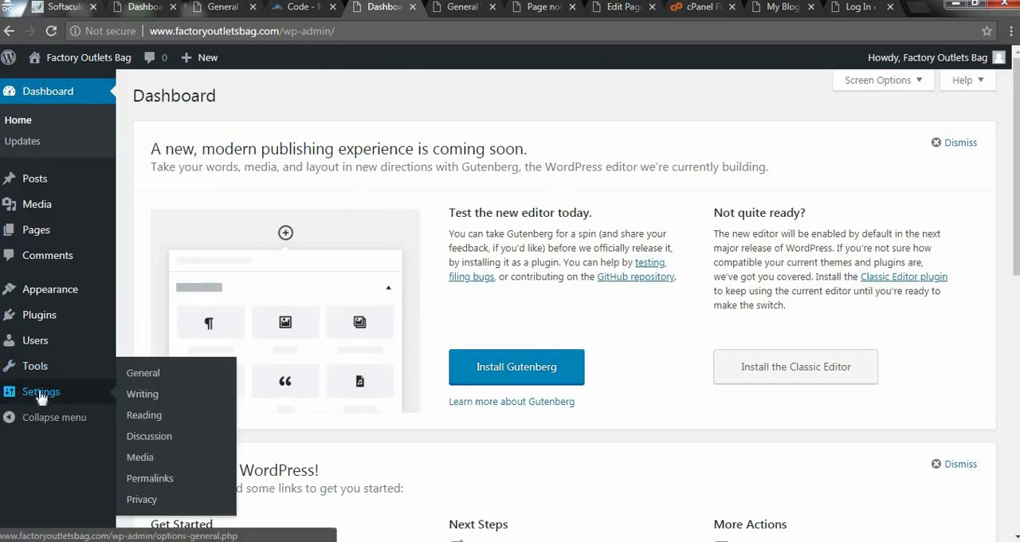
{"action": "left_click", "coordinate": [142, 373]}
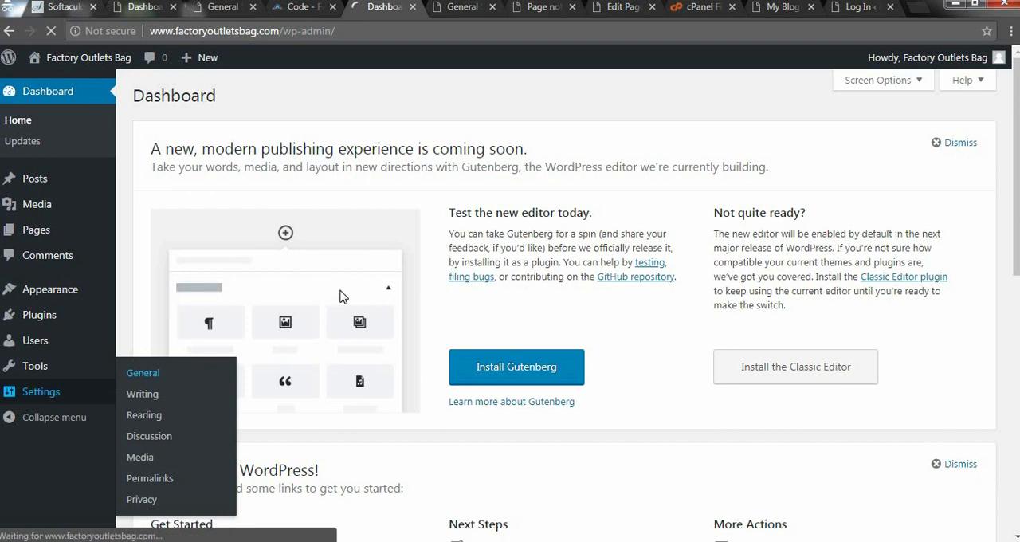
{"action": "left_click_drag", "start_coordinate": [397, 132], "coordinate": [339, 197]}
{"action": "left_click", "coordinate": [338, 182]}
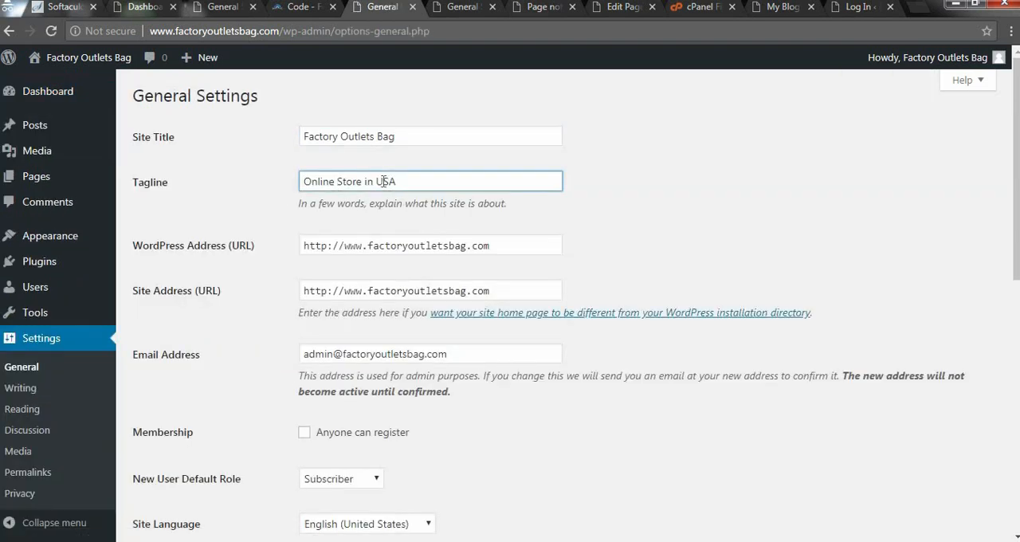